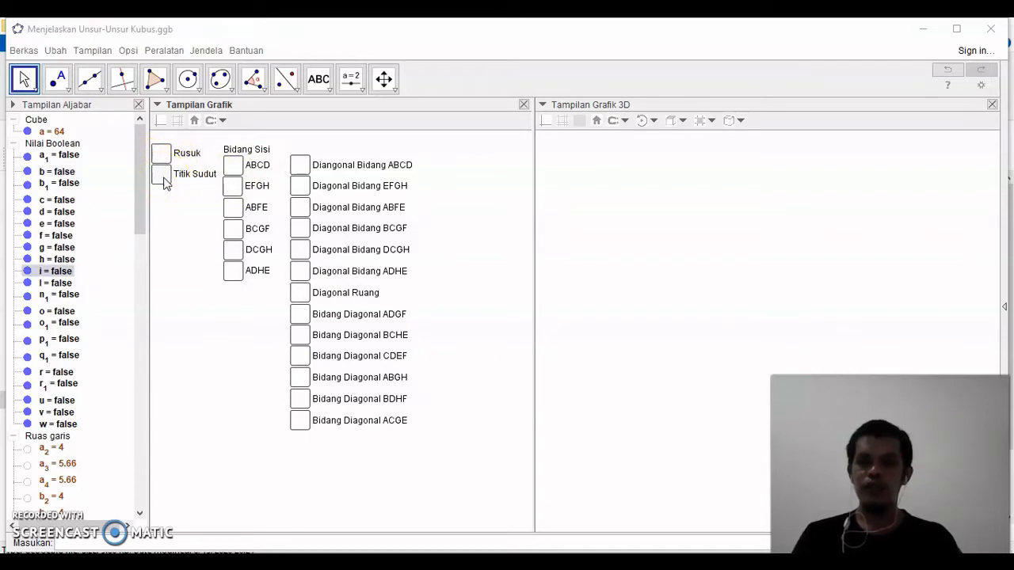
Toggle the cube's edges (Rusuk) and corner points (Titik Sudut) to demonstrate them, leaving both shown in the 3D view.
click(161, 158)
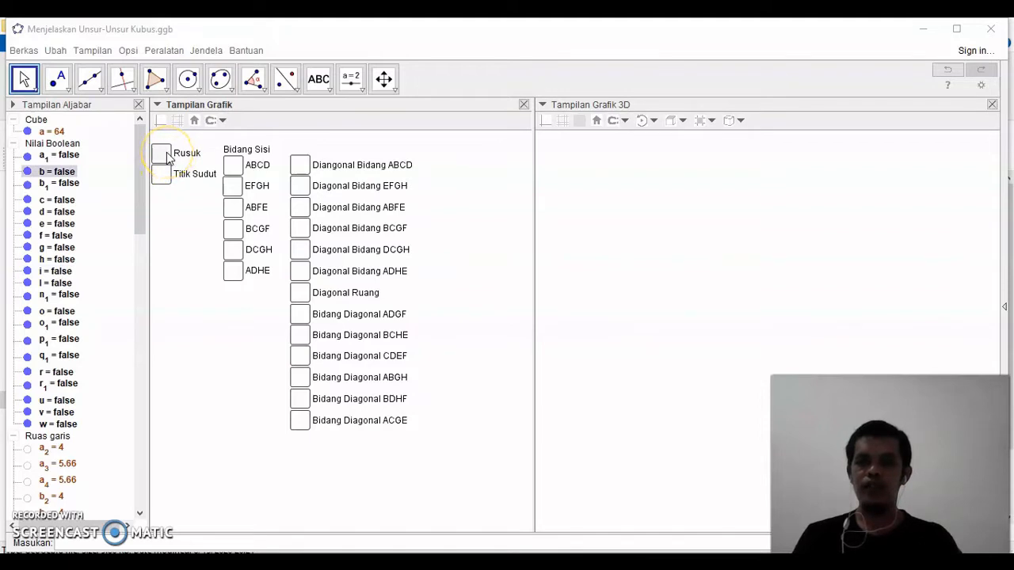
click(166, 155)
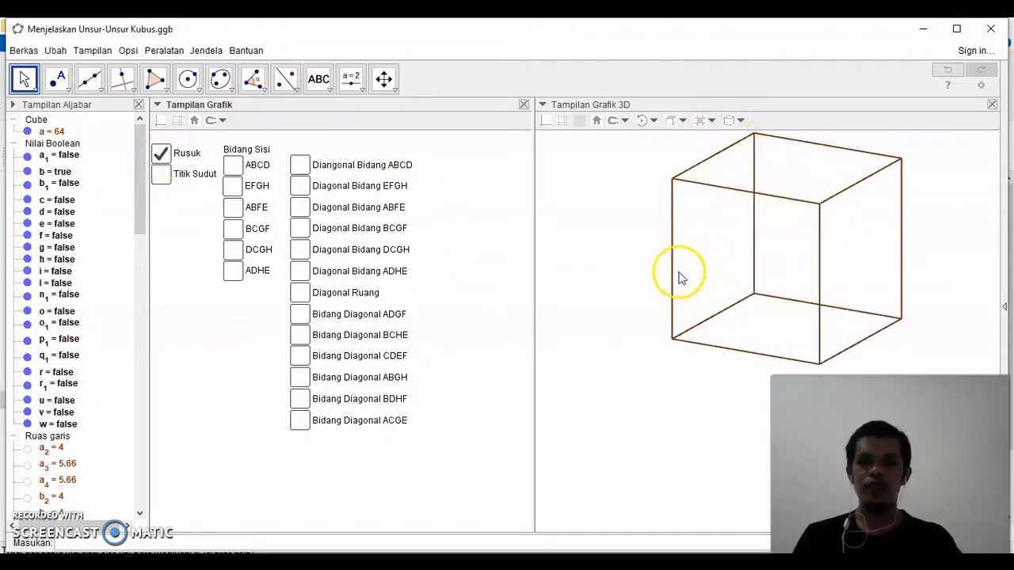
click(161, 176)
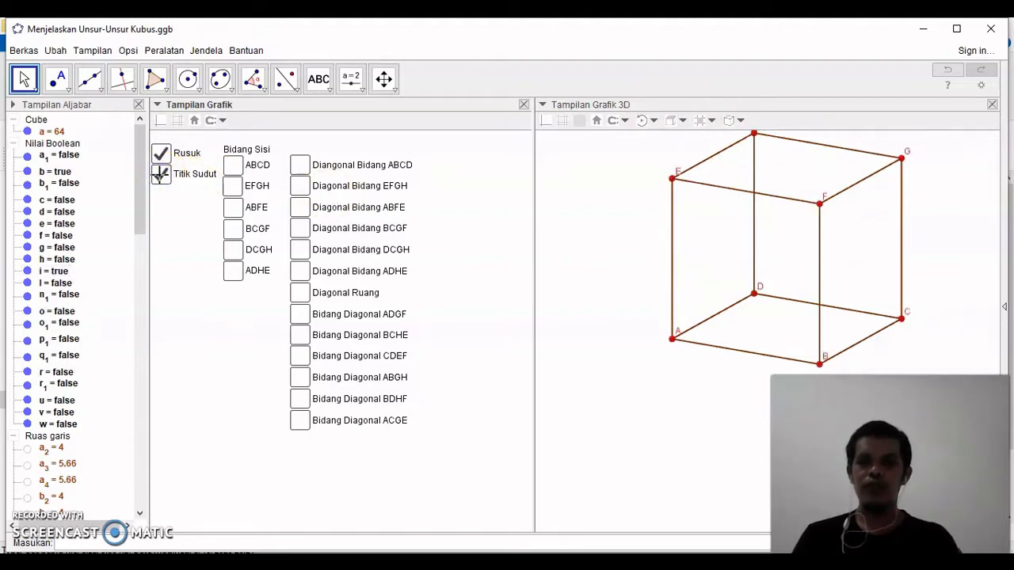
click(160, 175)
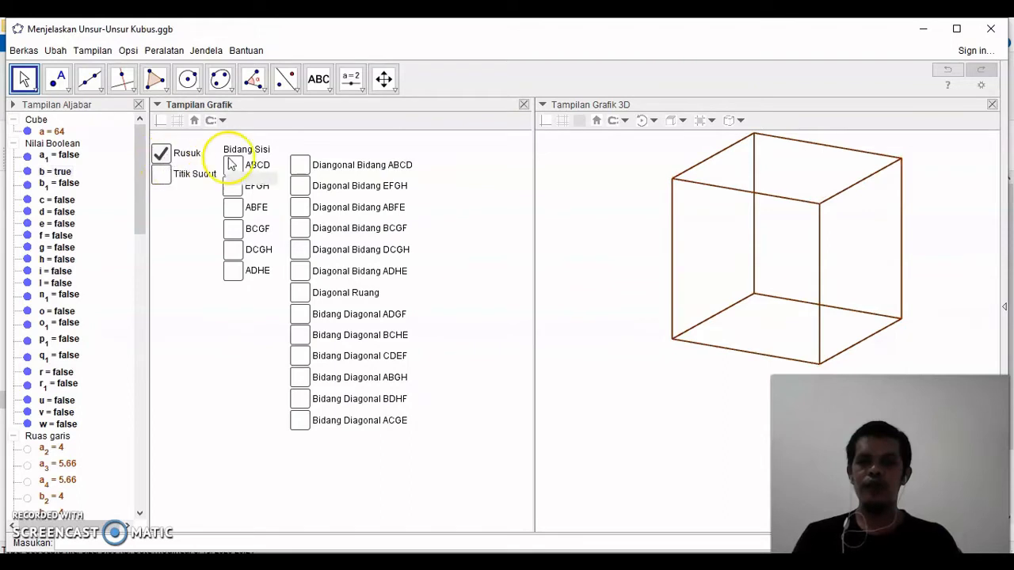
click(162, 155)
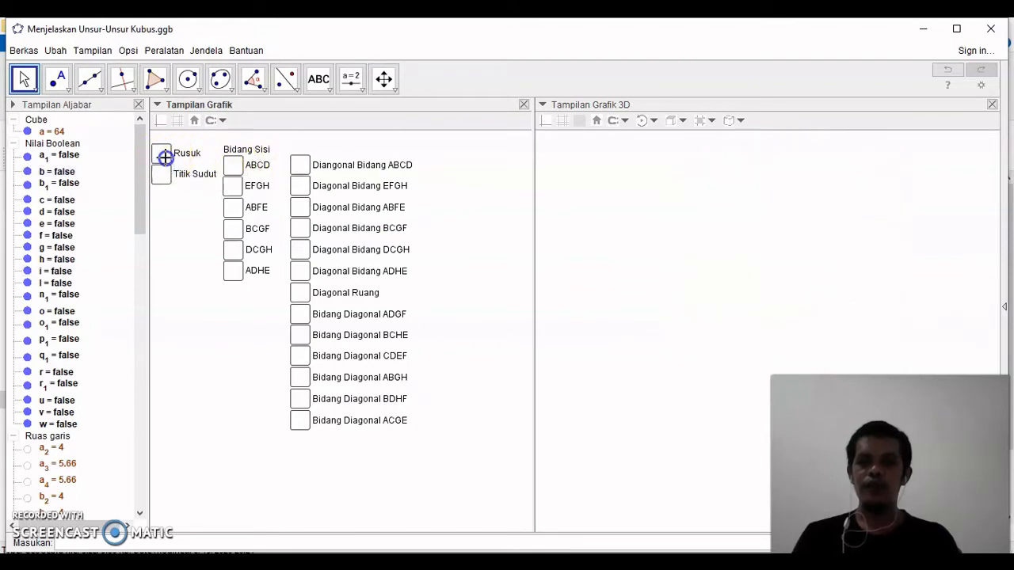
click(163, 156)
click(161, 174)
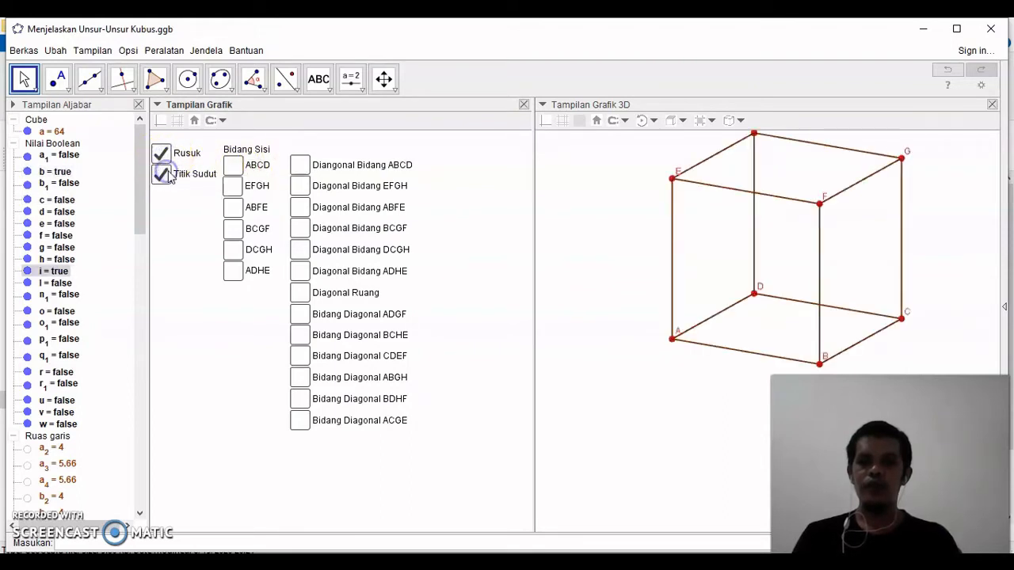
Show the cube's faces ABCD, EFGH, ABFE, BCGF, DCGH and ADHE one after another.
click(235, 164)
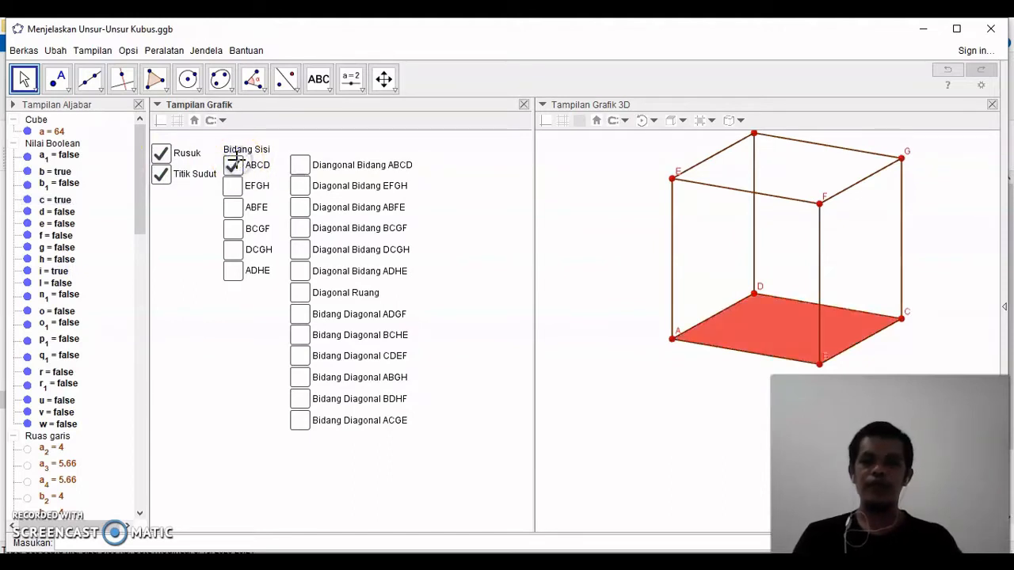
click(234, 187)
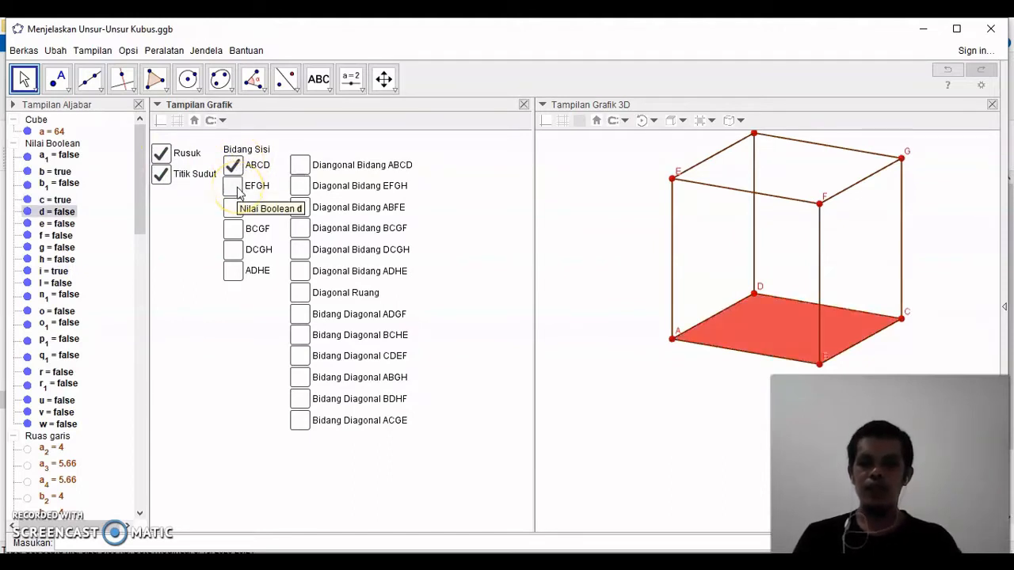
click(234, 187)
click(233, 207)
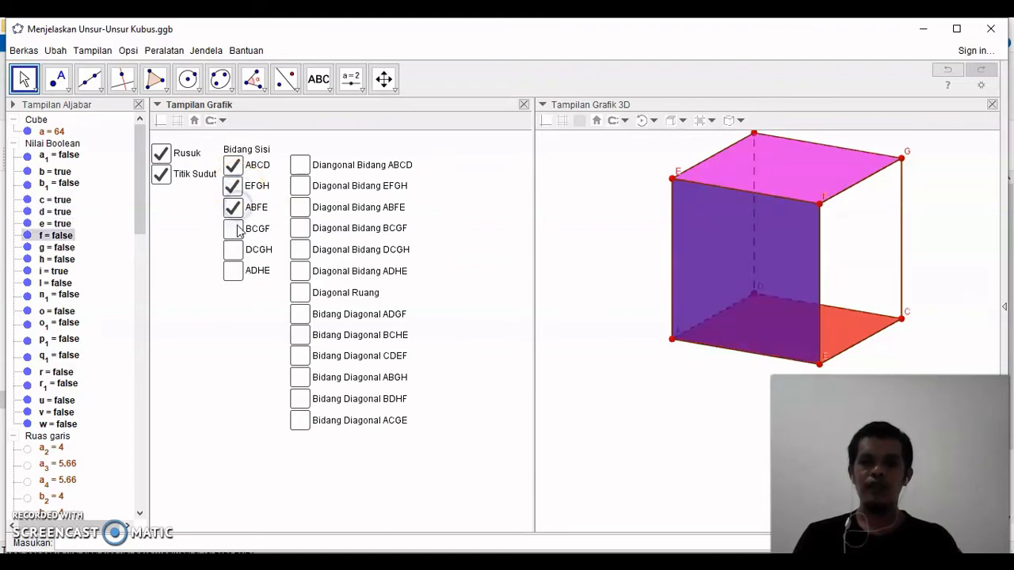
click(234, 229)
click(233, 250)
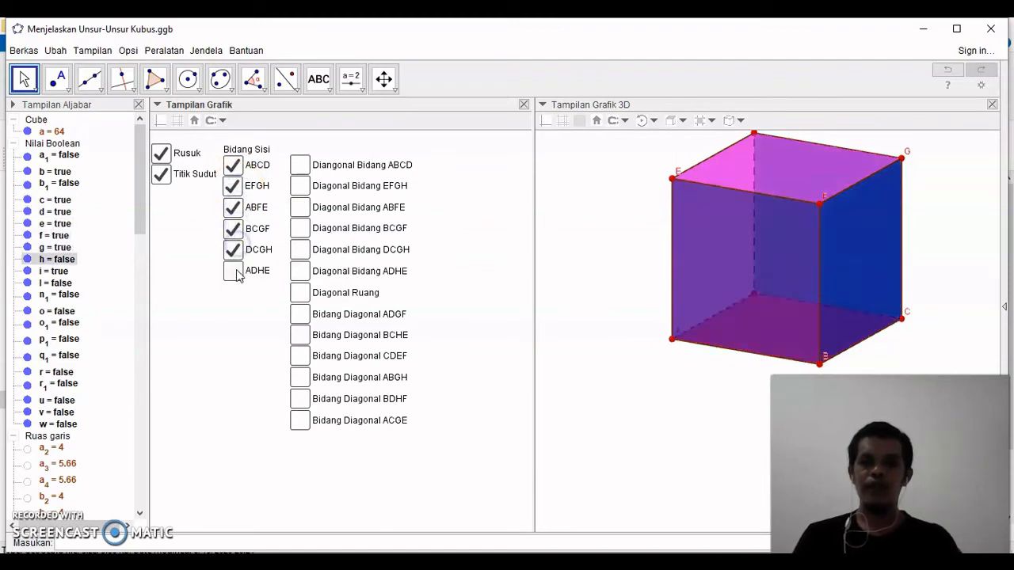
click(235, 272)
Hide all six cube faces again one by one, from ADHE back to ABCD.
click(236, 271)
click(234, 249)
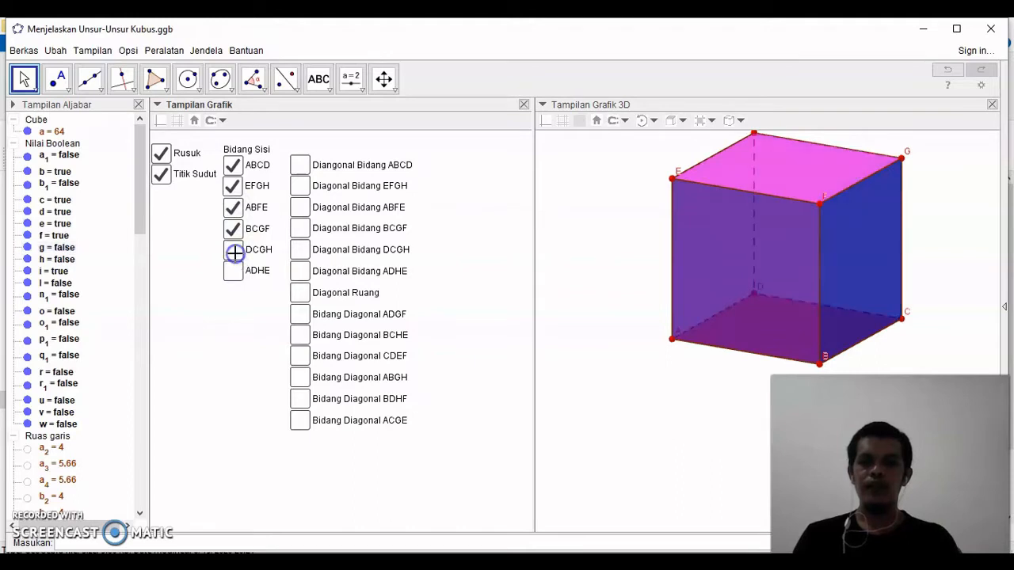
click(234, 229)
click(233, 208)
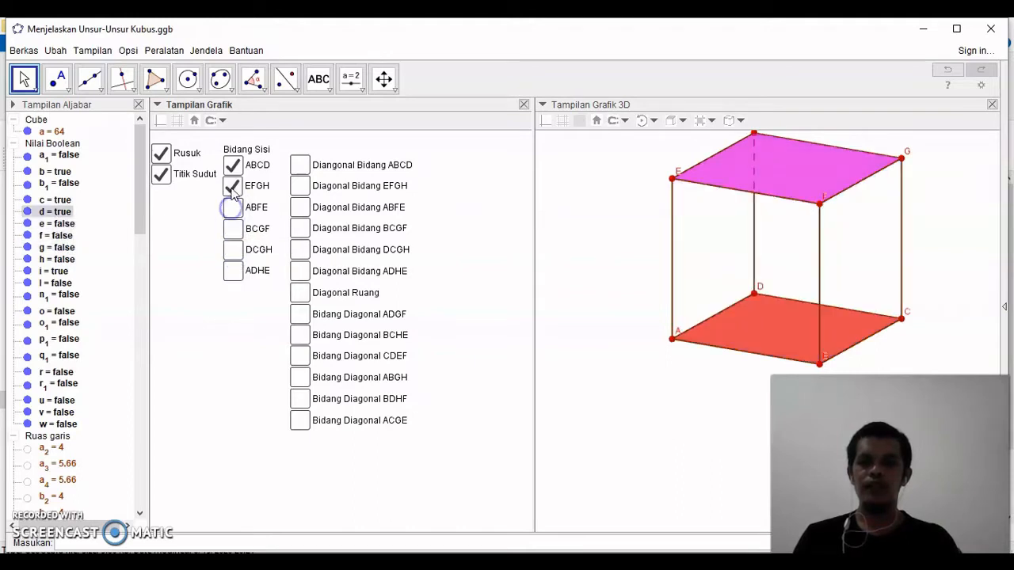
click(233, 186)
click(232, 165)
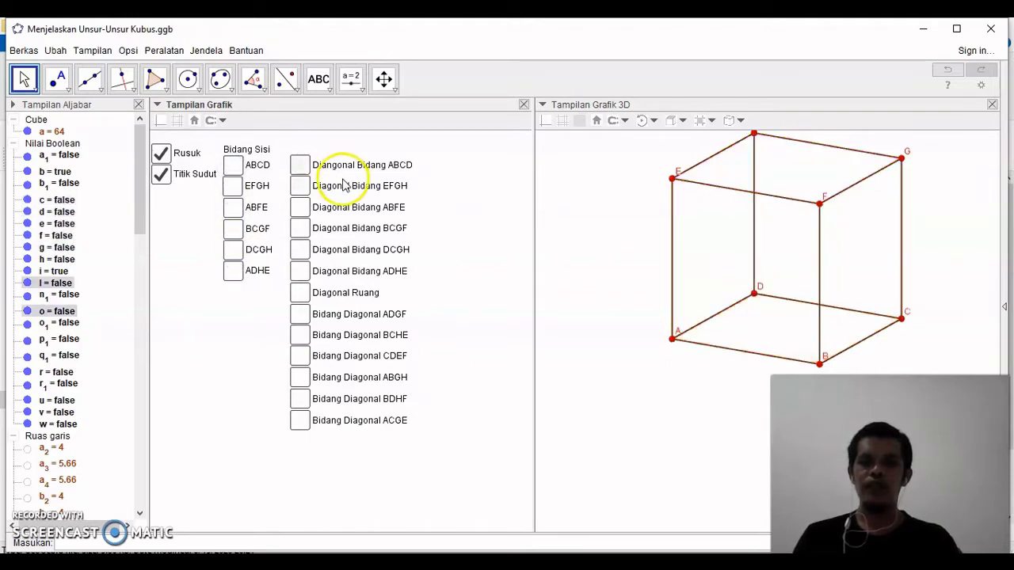
Show and hide in turn the face diagonals of ABCD and EFGH and the space diagonals (Diagonal Ruang).
click(302, 167)
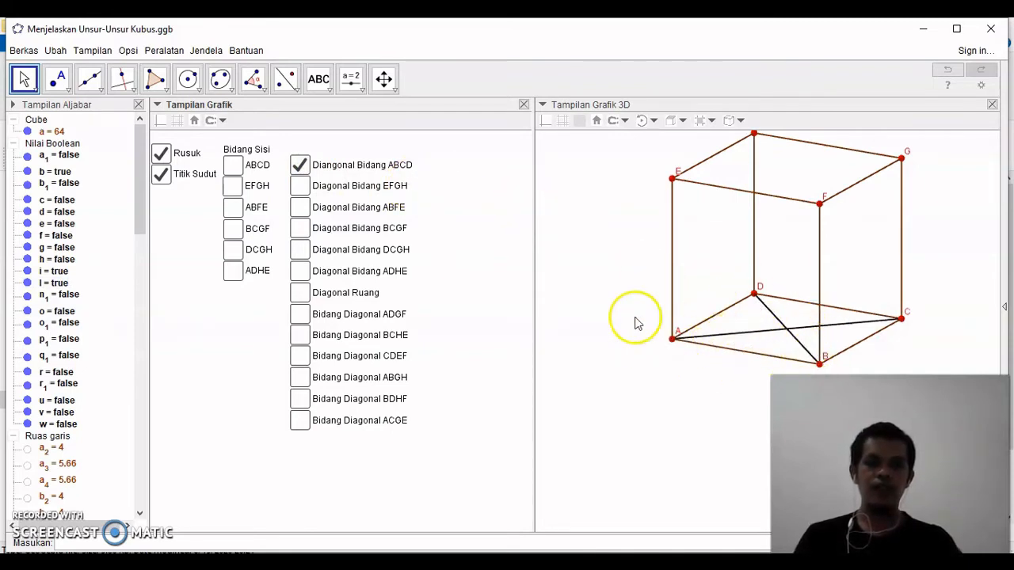
click(300, 165)
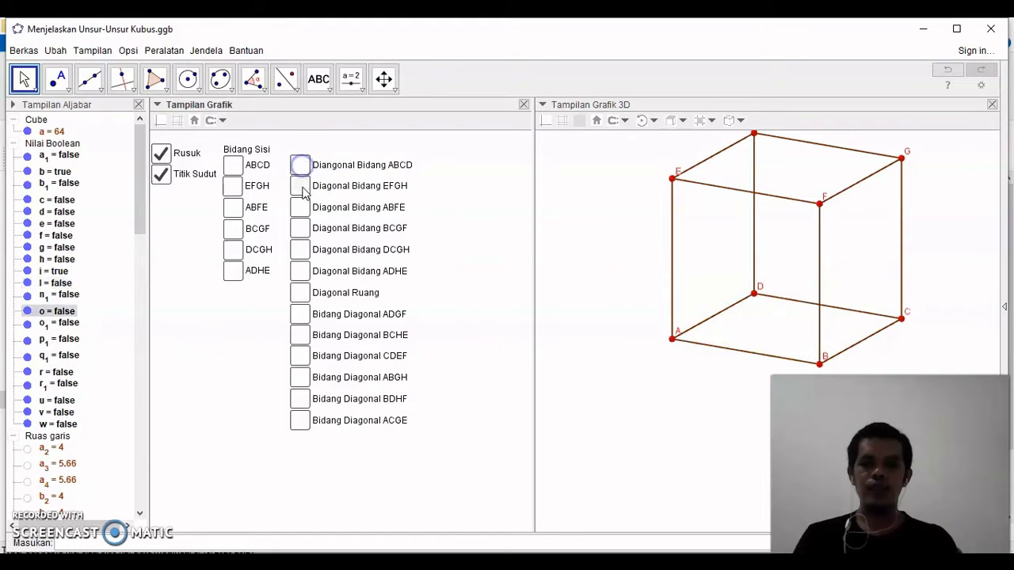
click(302, 187)
click(301, 186)
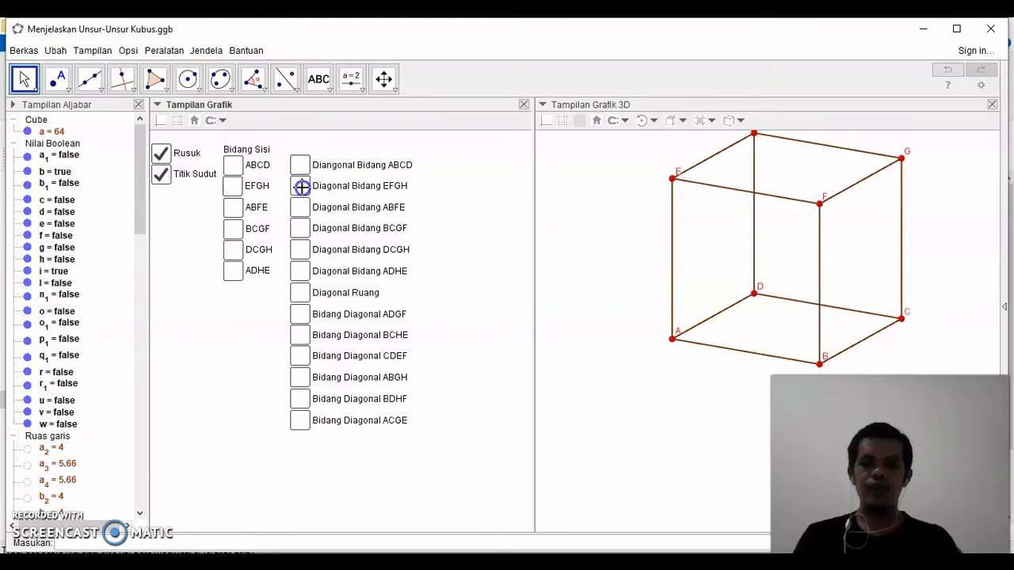
click(301, 293)
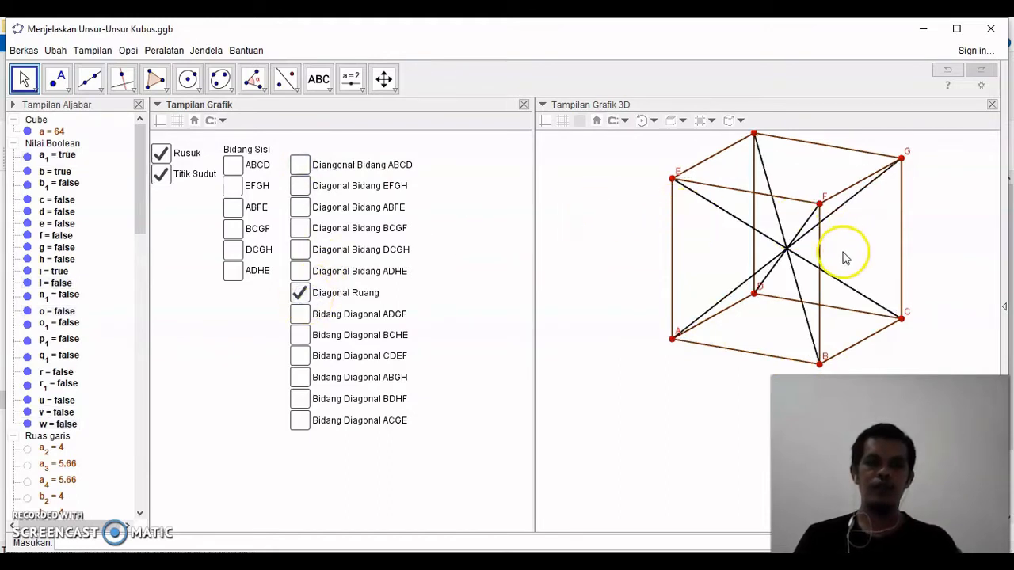
click(301, 292)
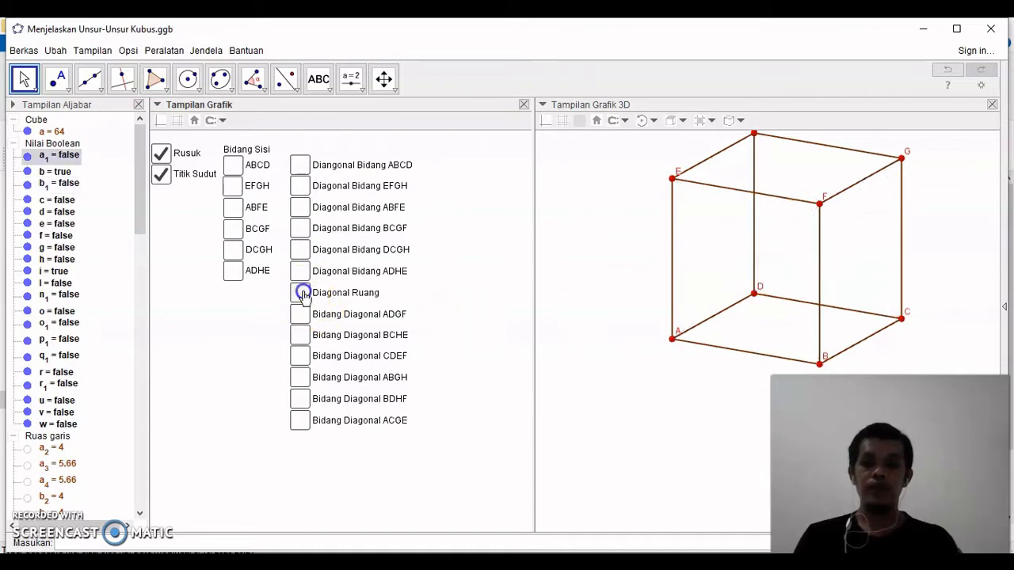
Show the diagonal plane ADGF, rotate the cube to examine it from another side, and hide the plane.
click(301, 315)
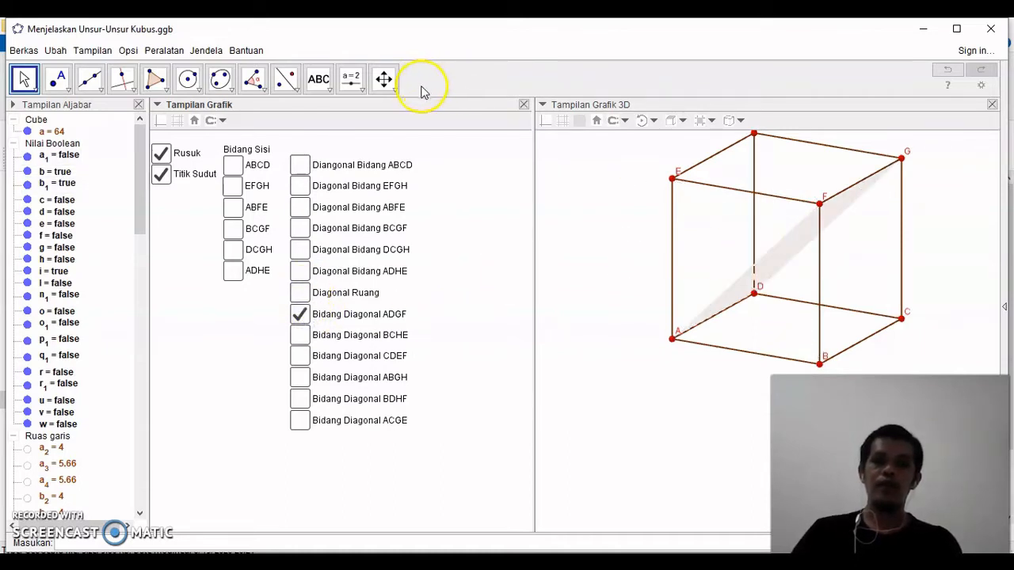
click(646, 152)
click(448, 78)
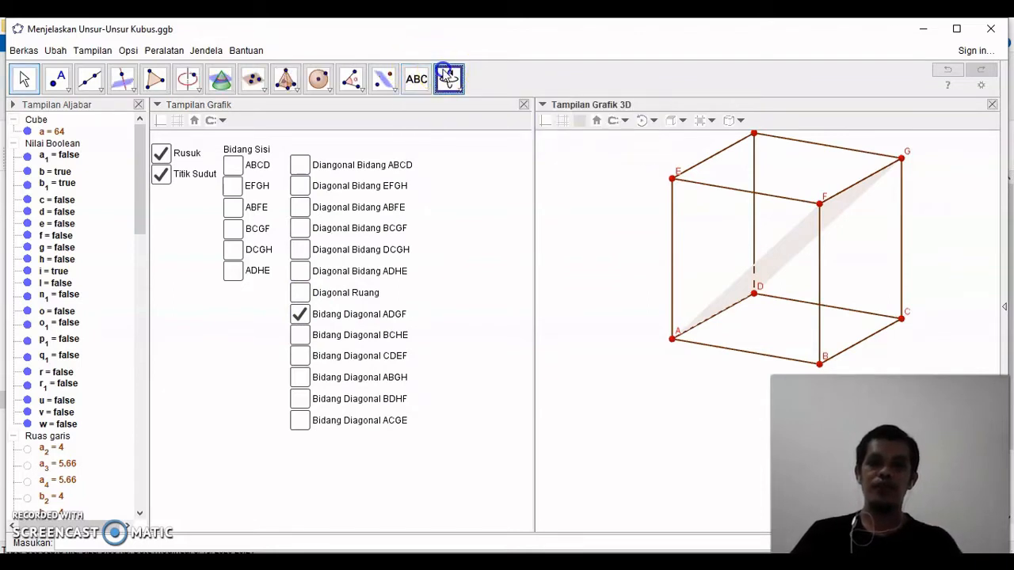
drag(681, 239, 772, 269)
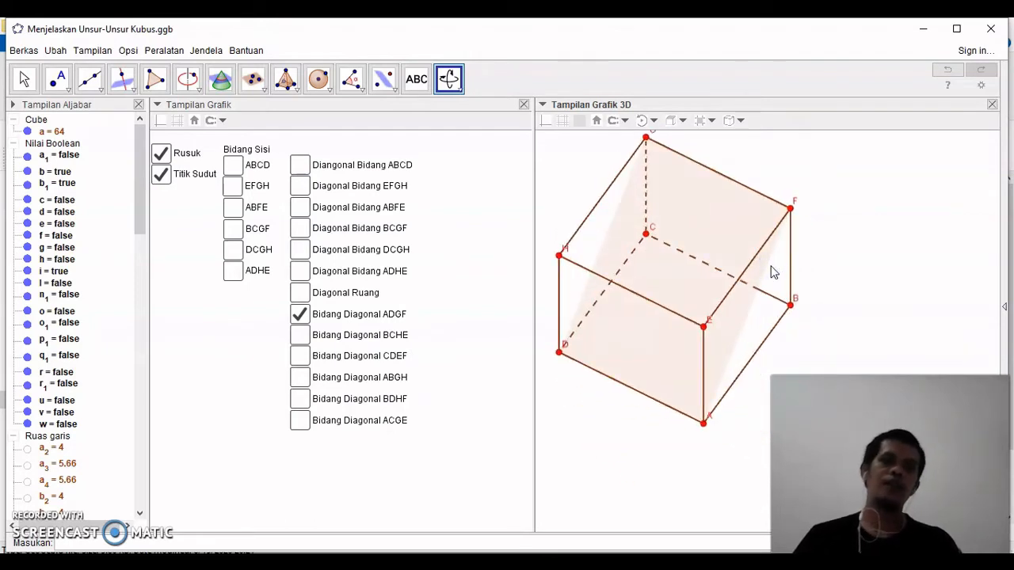
click(305, 318)
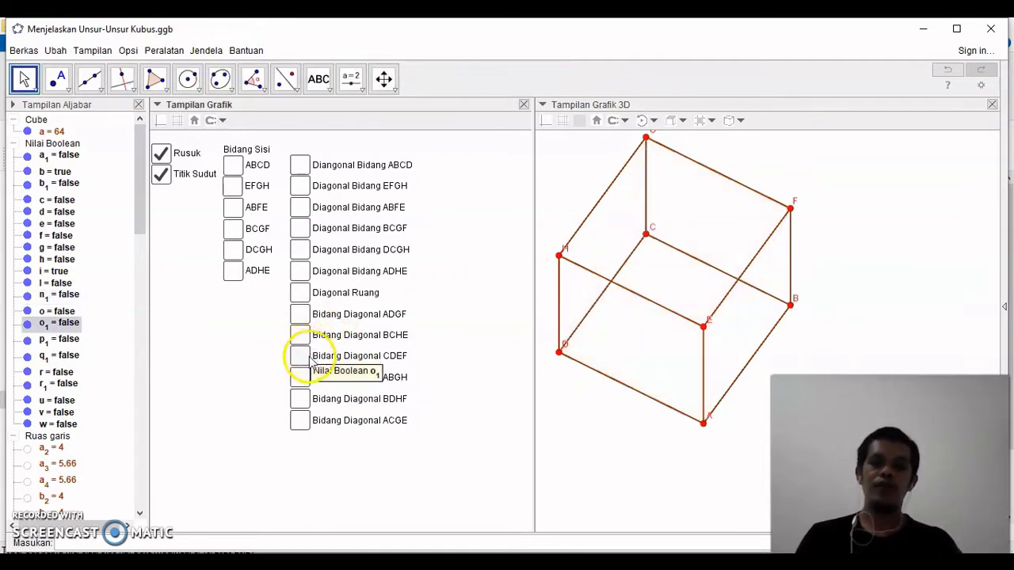
Show and hide the diagonal plane CDEF, and rotate the cube to view it from a lower angle.
click(304, 356)
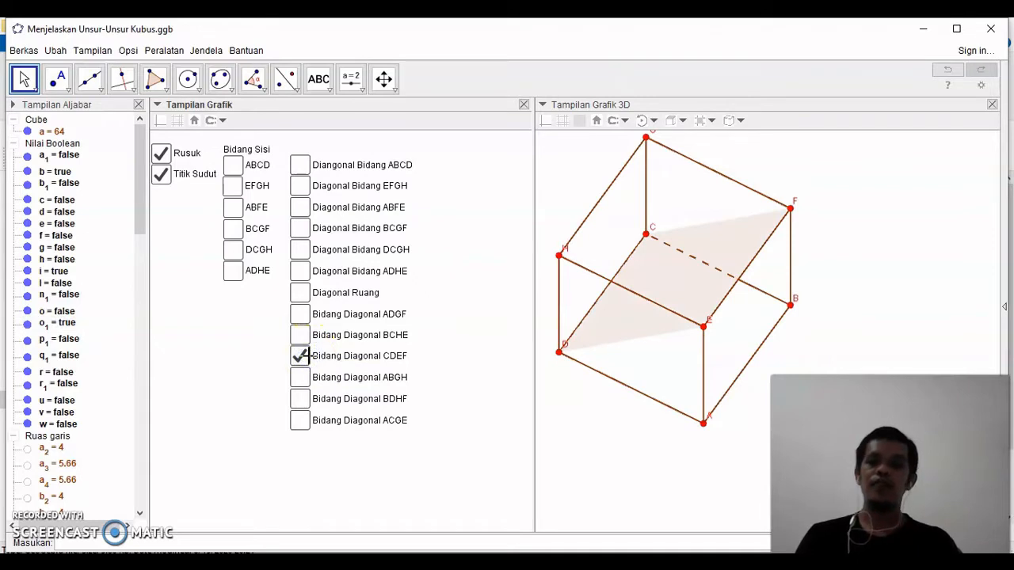
click(304, 357)
drag(681, 270, 690, 249)
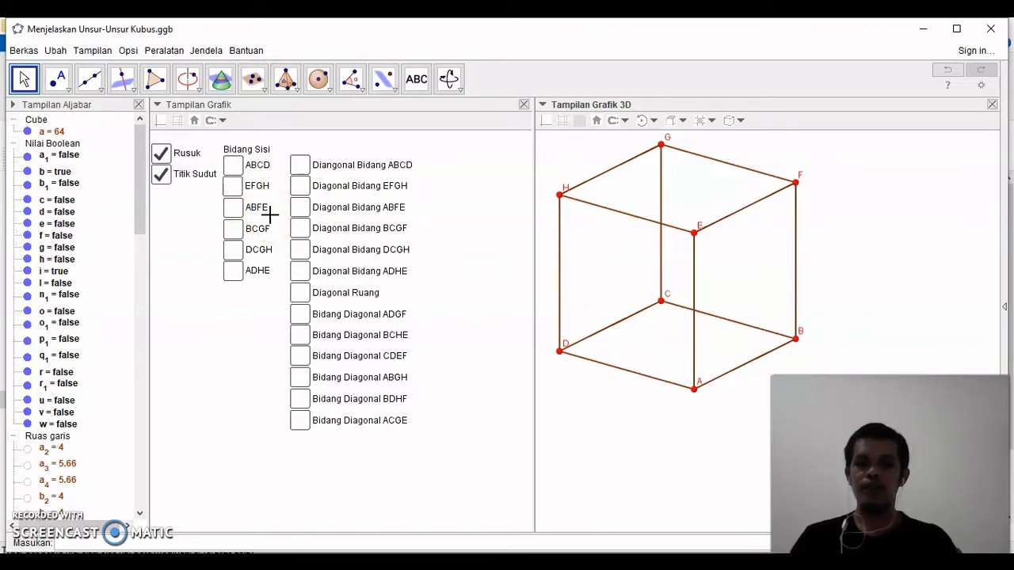
click(232, 201)
click(165, 179)
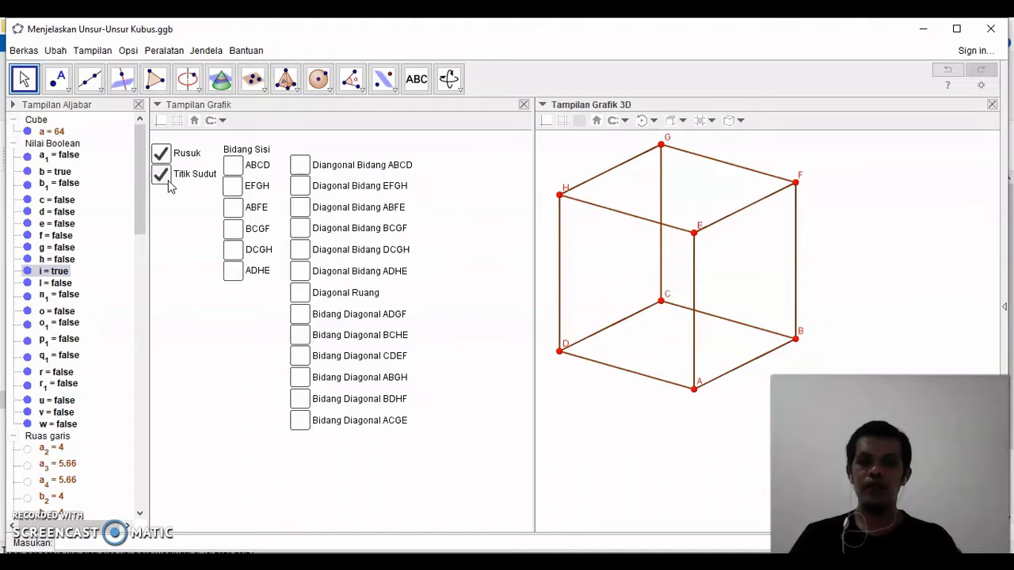
Start a new blank file, saving the changes to the current cube file.
click(23, 52)
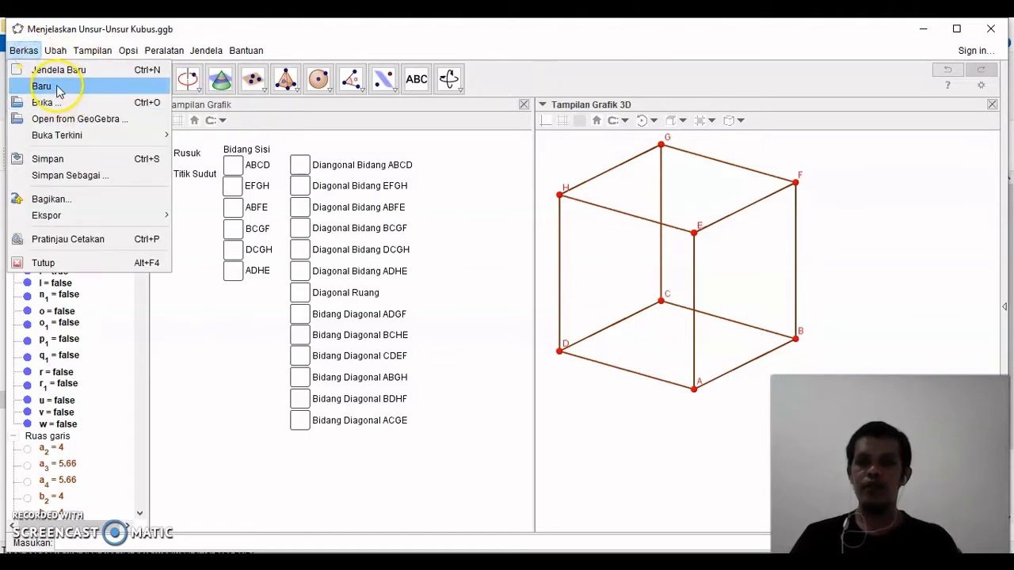
click(59, 88)
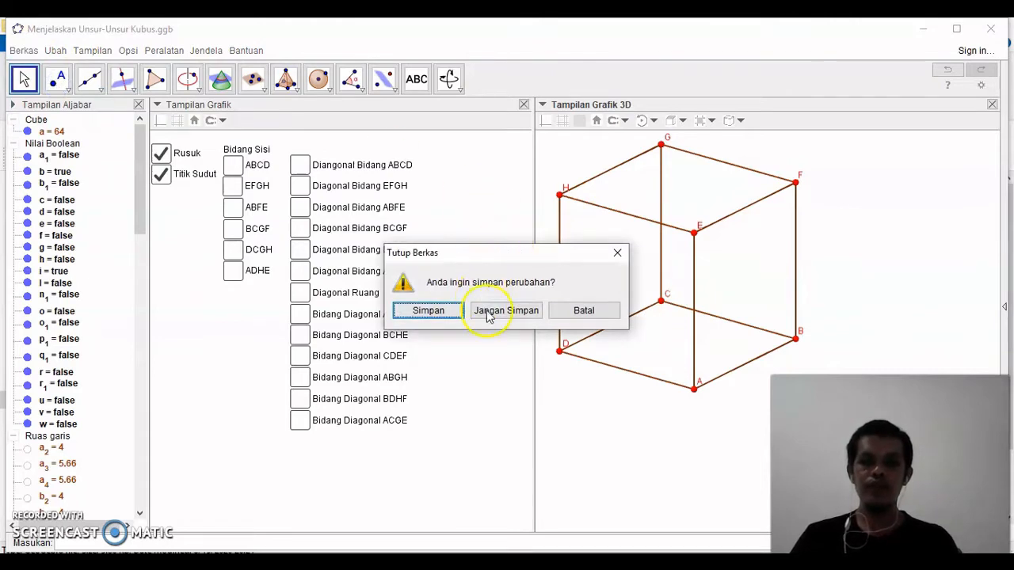
click(428, 310)
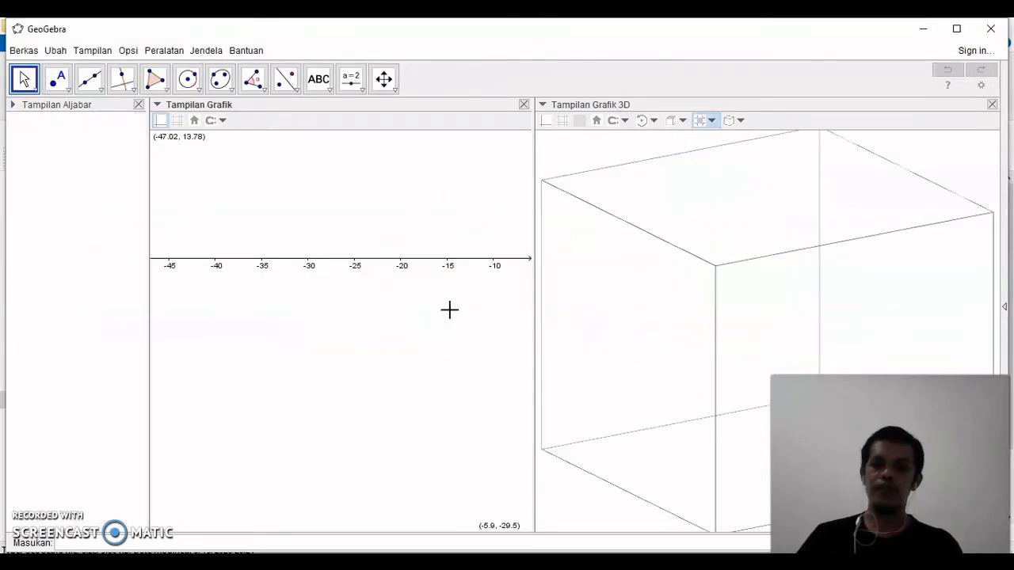
Magnify the 2D graphics view to 400% and pan it so the origin lies near the lower middle.
drag(471, 226, 186, 334)
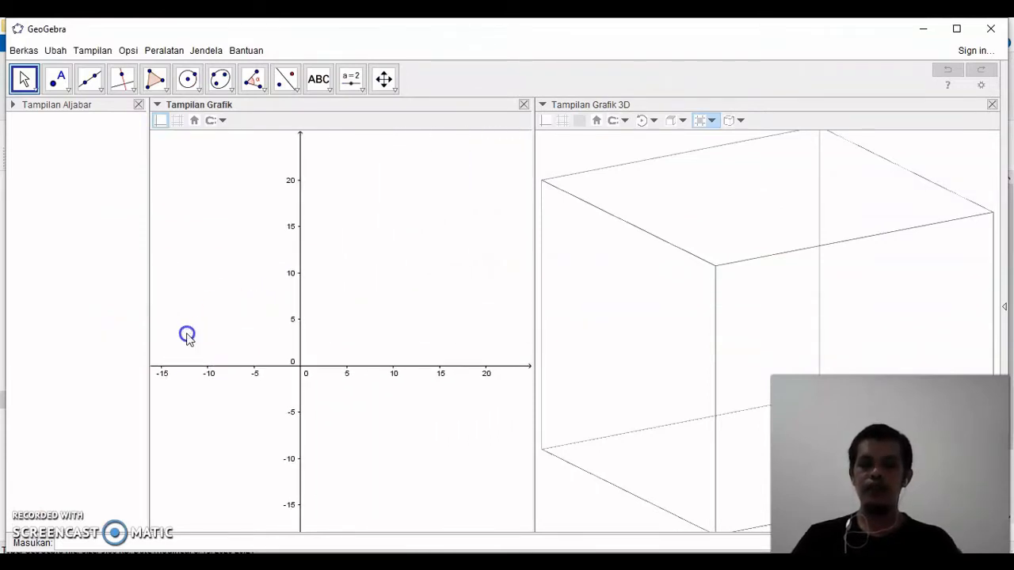
right_click(347, 320)
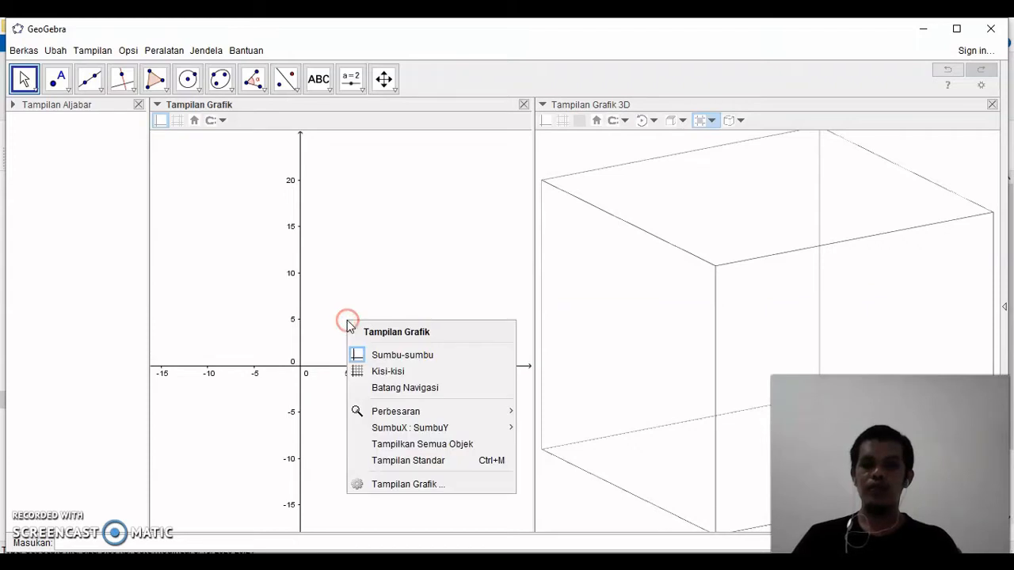
mouse_move(415, 415)
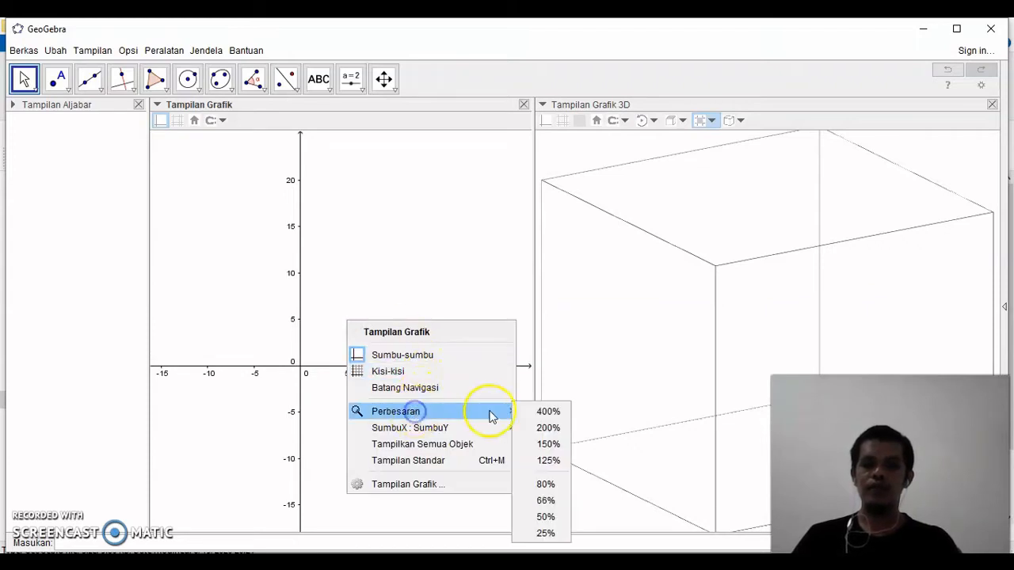
click(535, 411)
drag(287, 395, 450, 388)
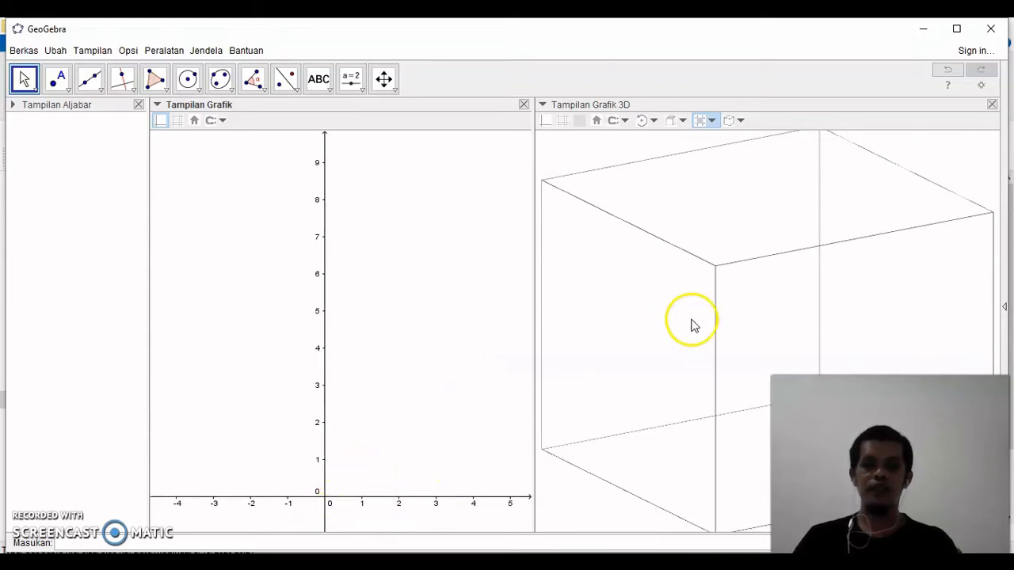
Turn off the clipping box in the 3D graphics view.
click(699, 122)
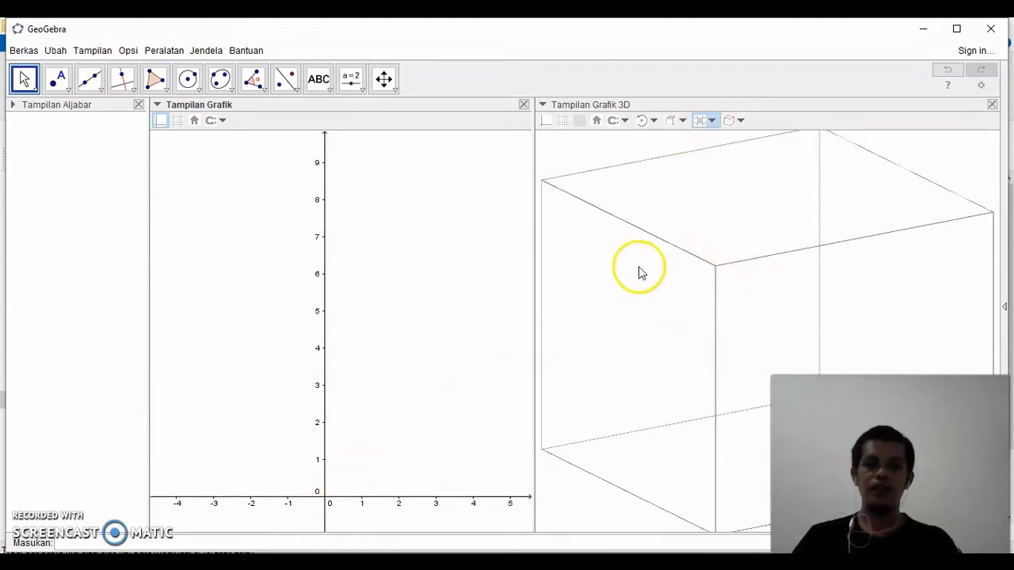
click(281, 79)
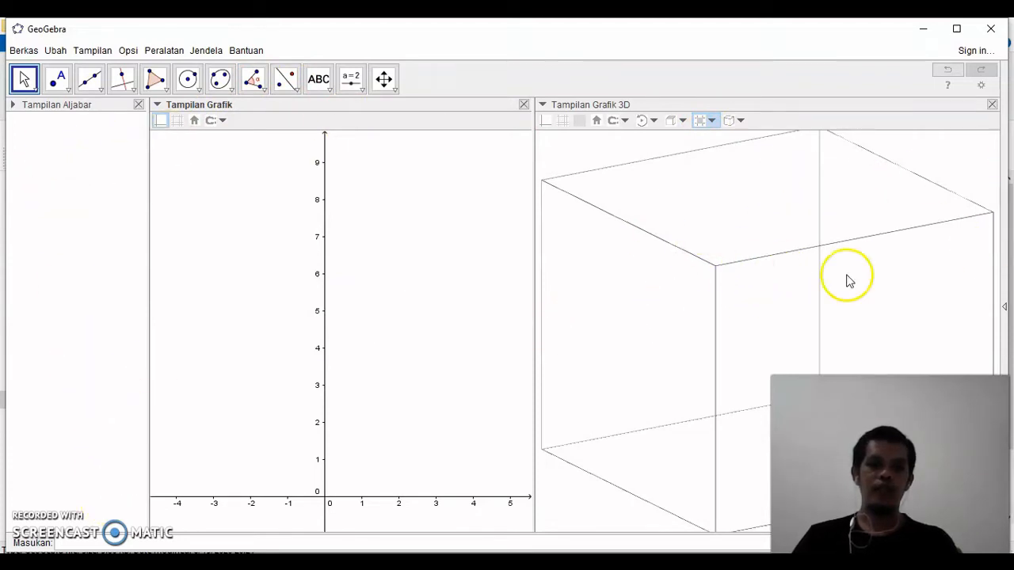
click(701, 123)
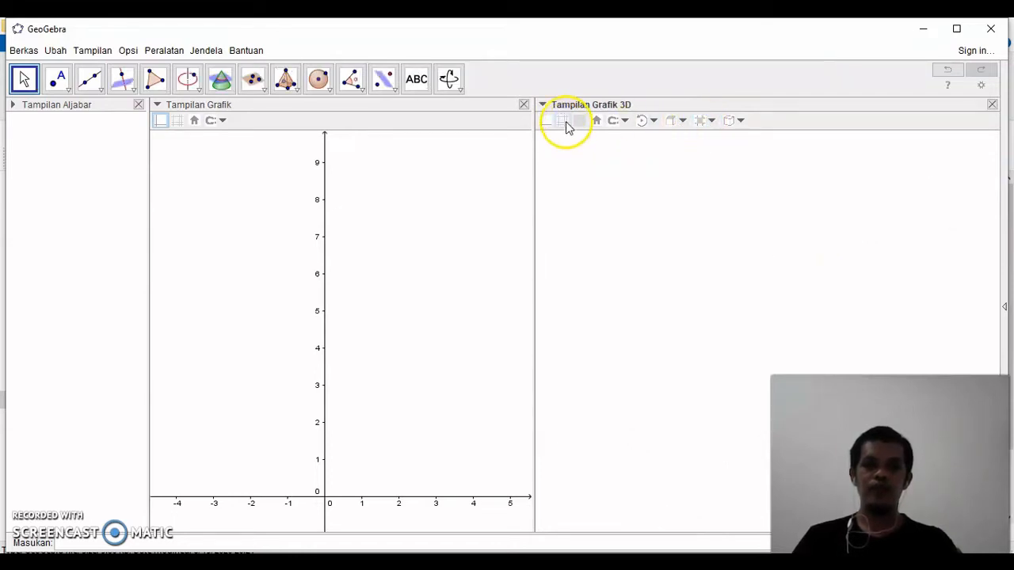
Show the grid and axes in the 3D view and place points at (0, -2, 0) and (0, 2, 0) on the green axis.
click(564, 121)
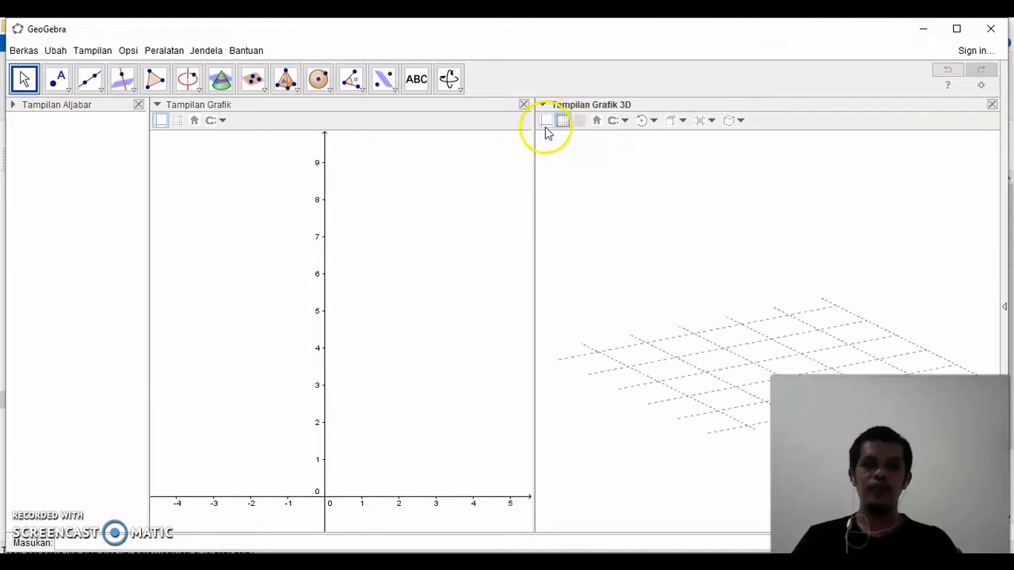
click(545, 124)
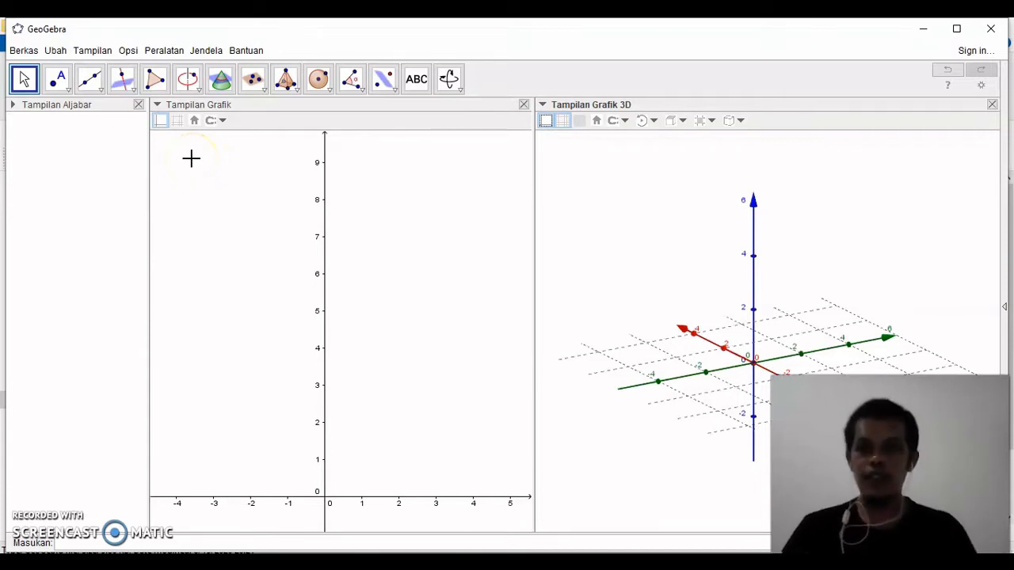
click(61, 83)
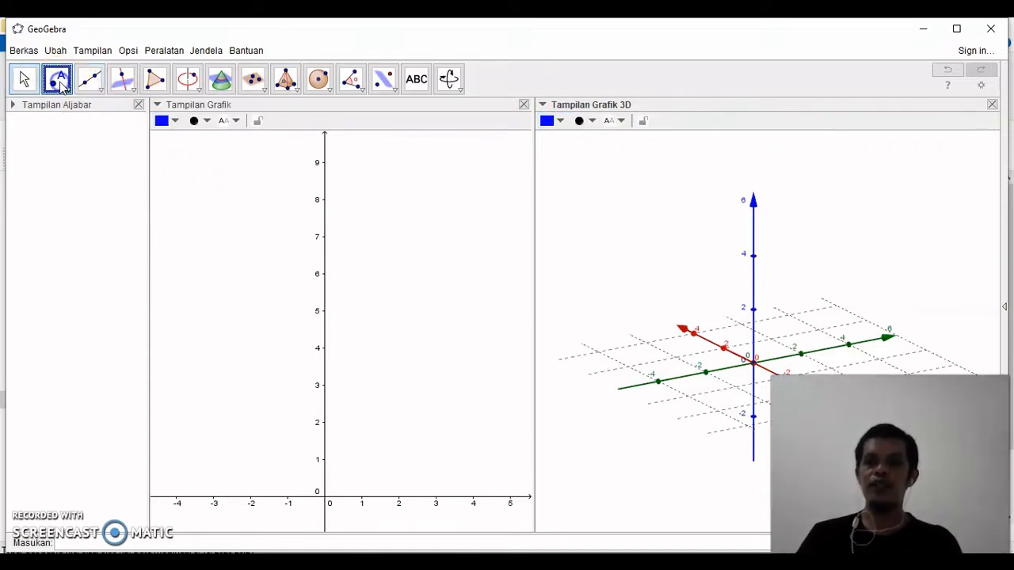
click(707, 374)
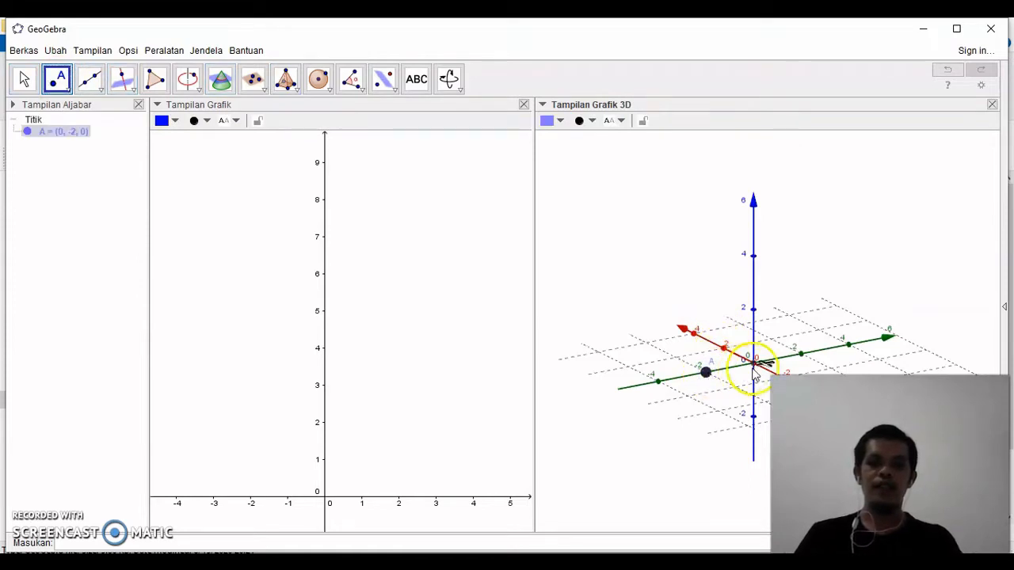
click(801, 354)
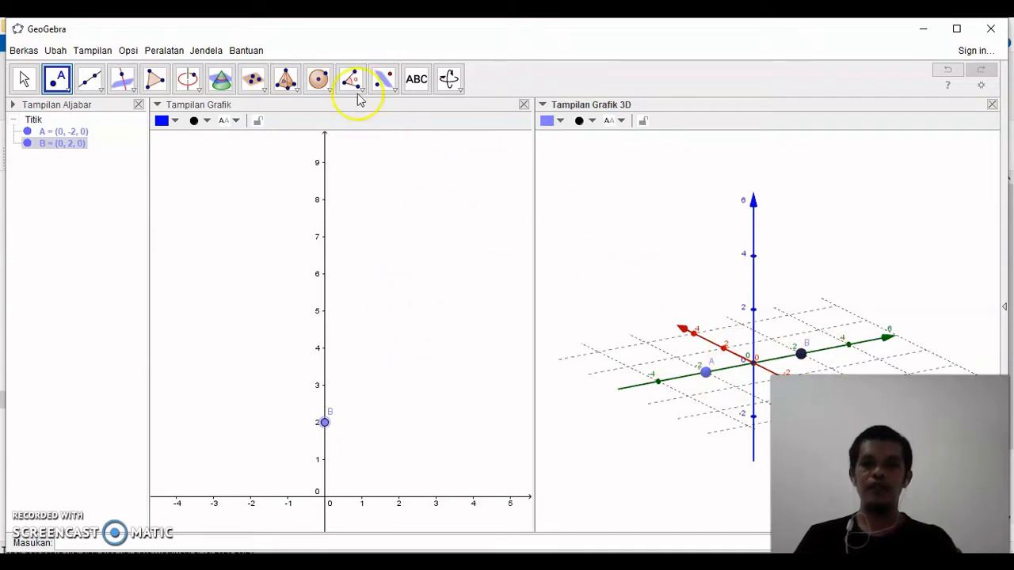
Construct a cube from points A and B with the Cube tool in the 3D view.
click(296, 91)
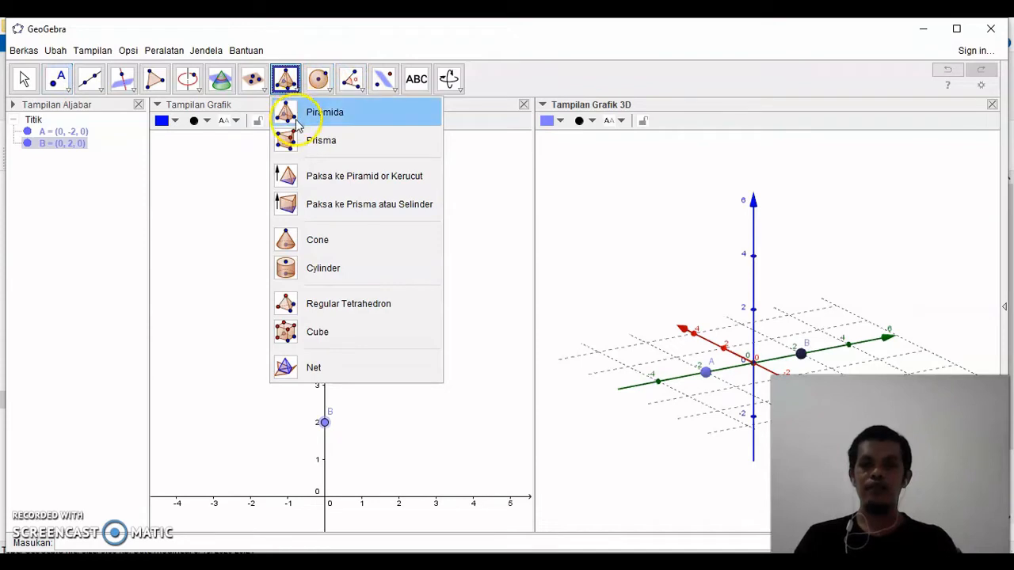
click(355, 332)
click(705, 373)
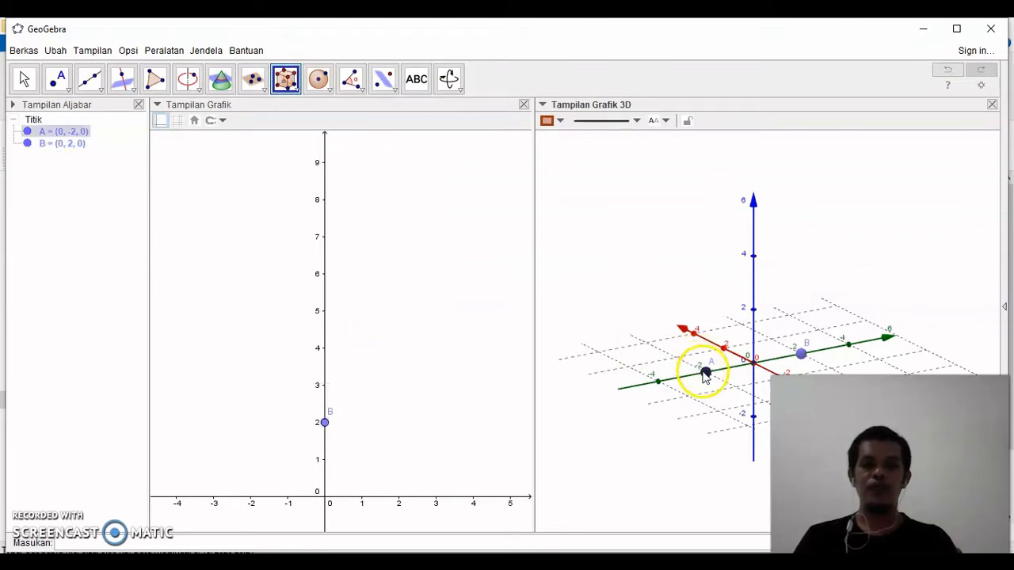
click(800, 355)
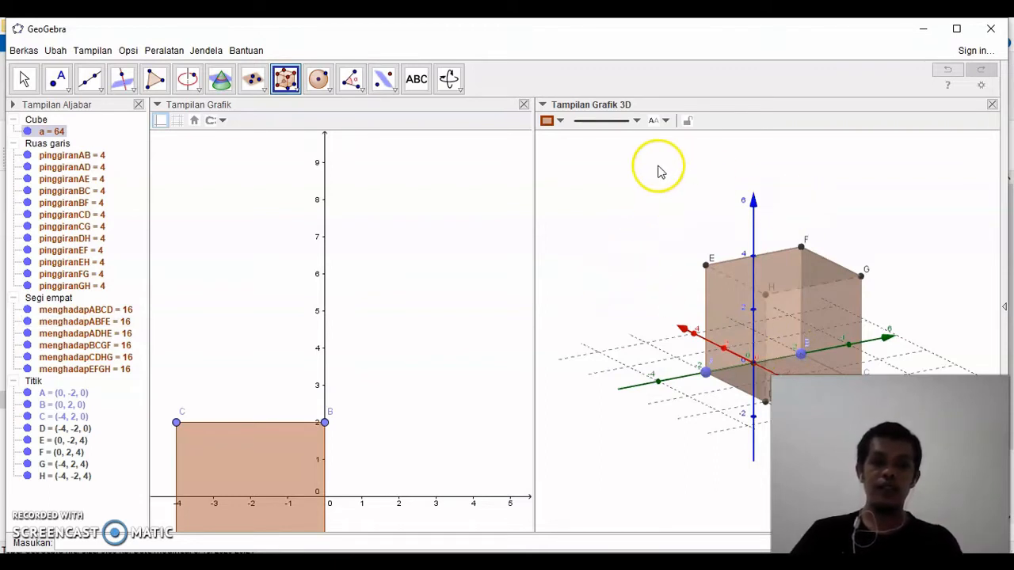
Rotate the 3D view to see the cube from above its top face, and zoom in on it.
click(449, 79)
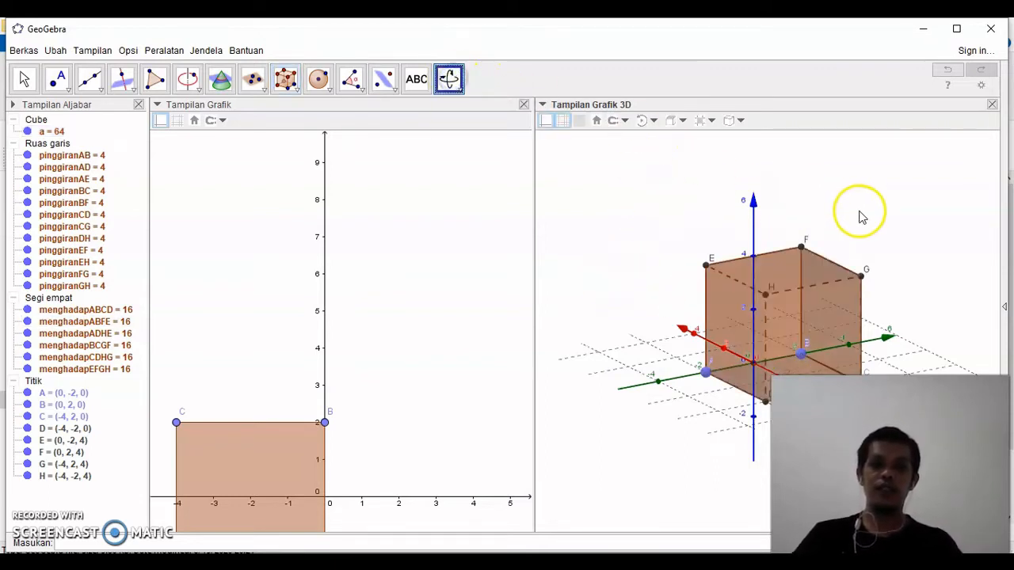
drag(861, 215, 859, 249)
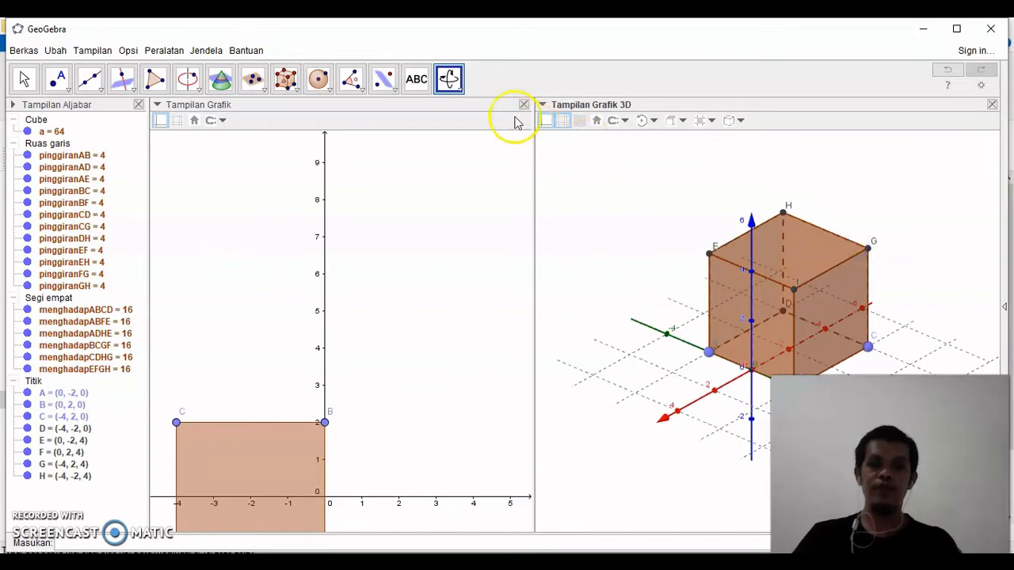
click(460, 89)
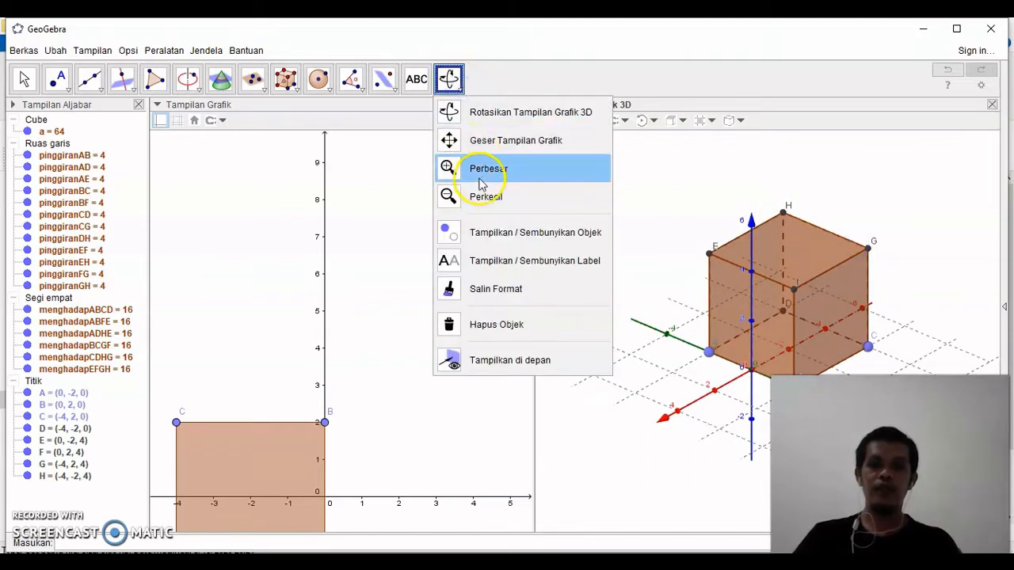
click(481, 168)
click(605, 236)
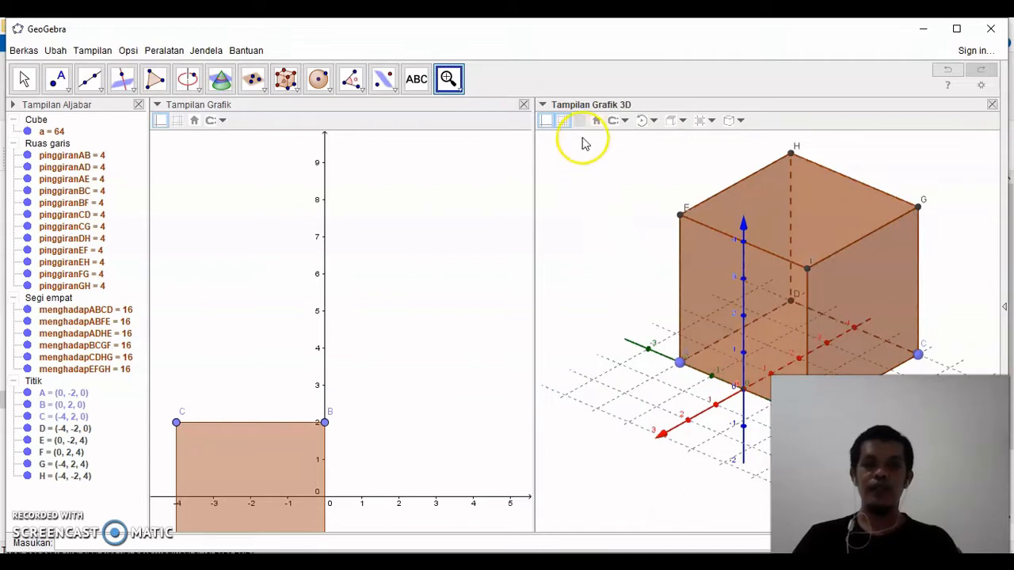
Hide the grid and the coordinate axes in the 3D graphics view.
click(562, 125)
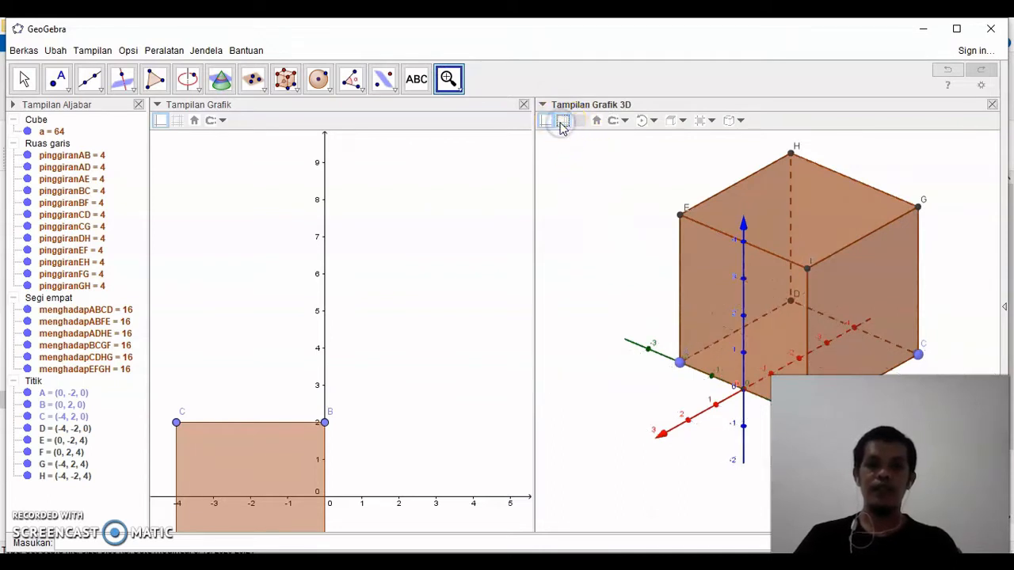
click(547, 123)
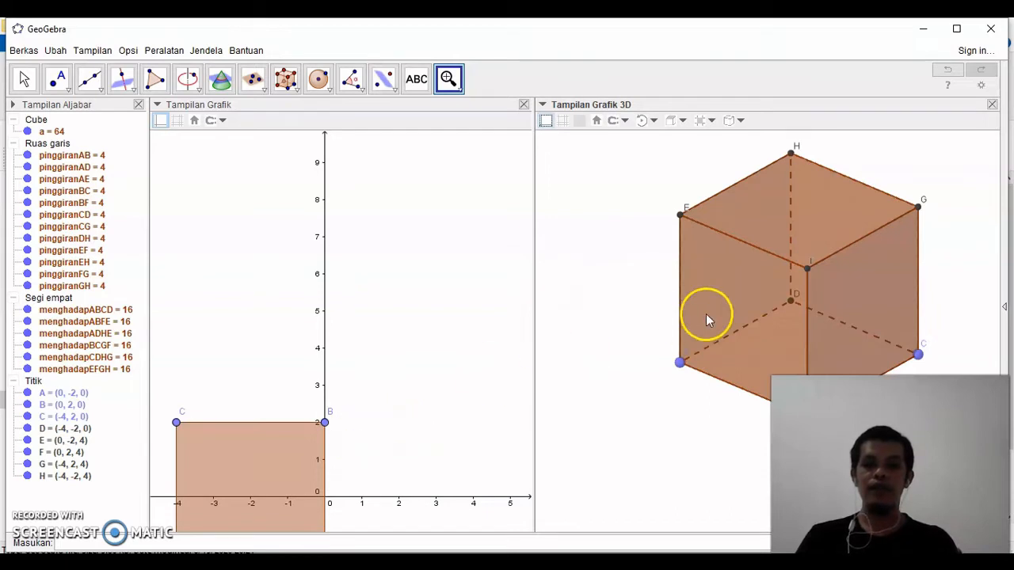
Colour all the cube's points red (255, 0, 0) and set their point size to 3.
right_click(33, 381)
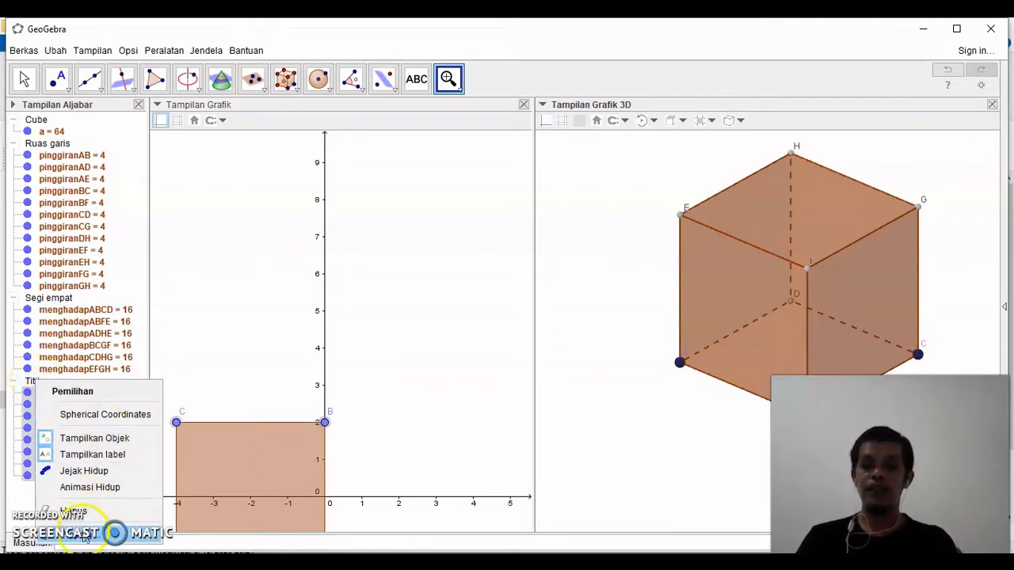
click(222, 305)
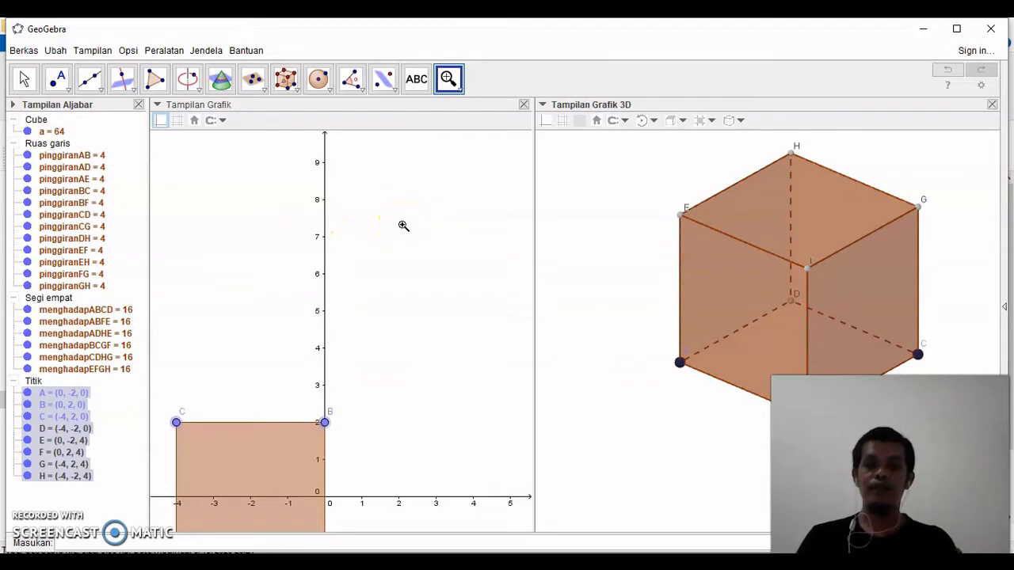
key(ctrl+e)
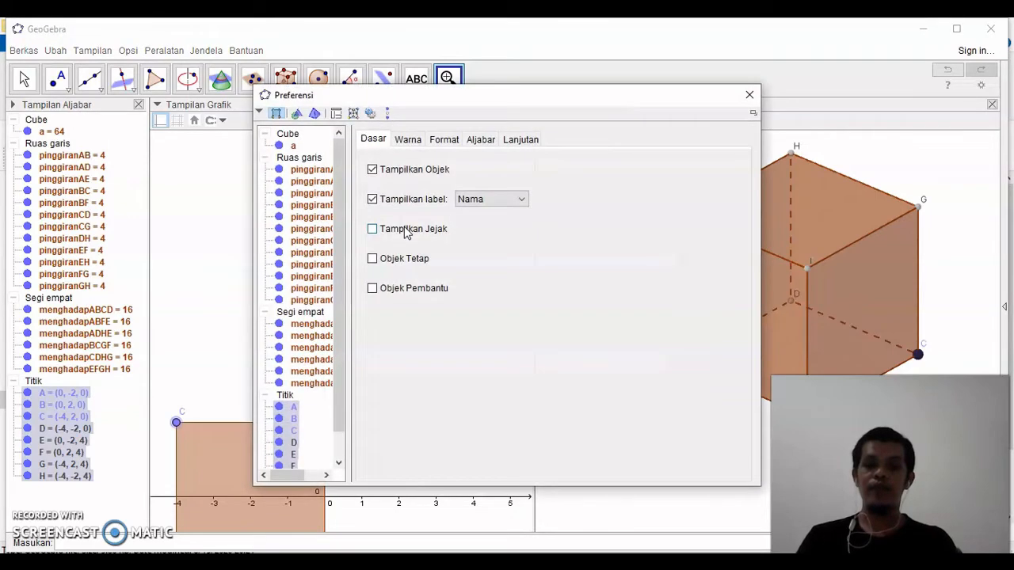
click(409, 141)
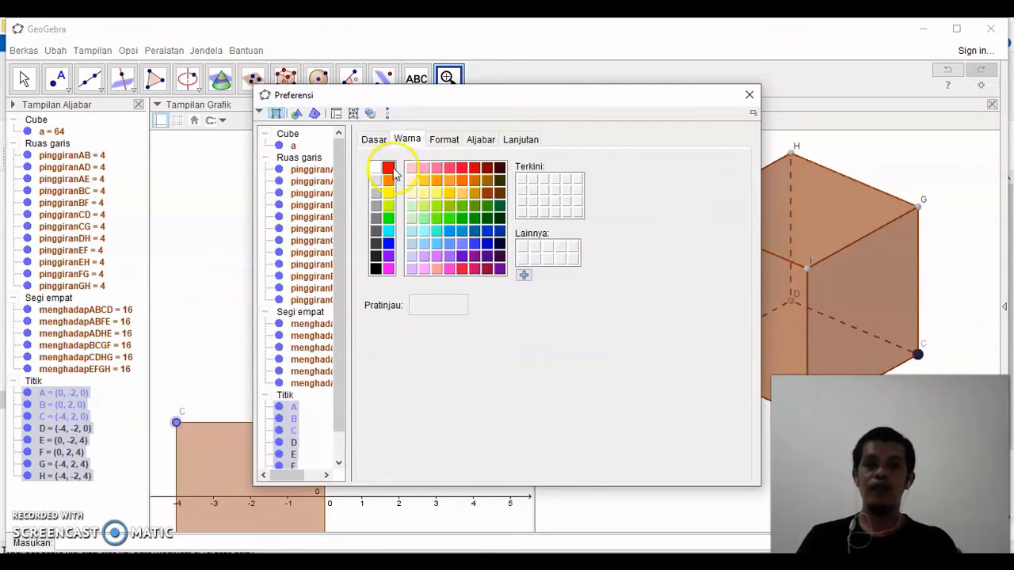
click(388, 168)
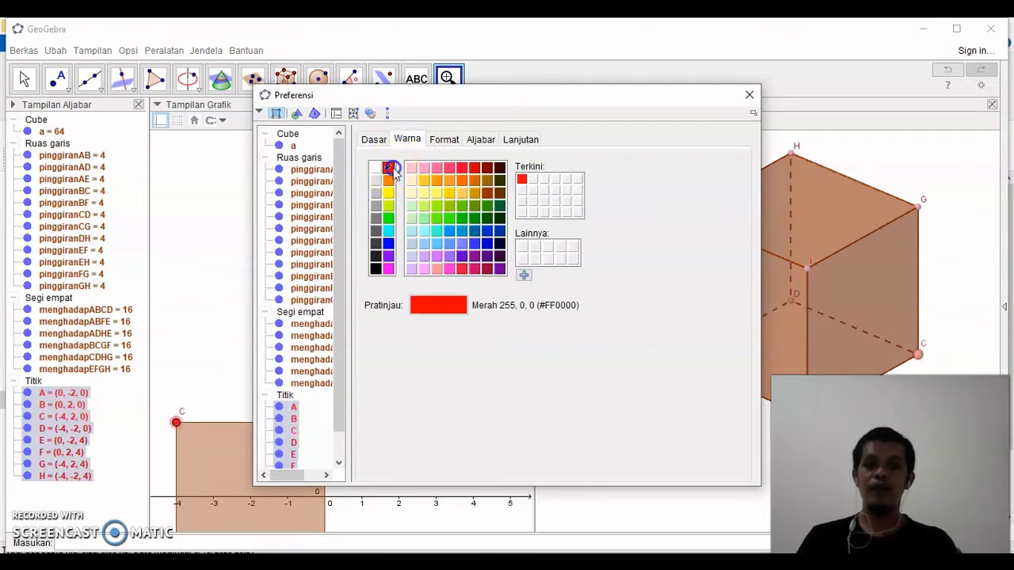
click(446, 144)
click(409, 187)
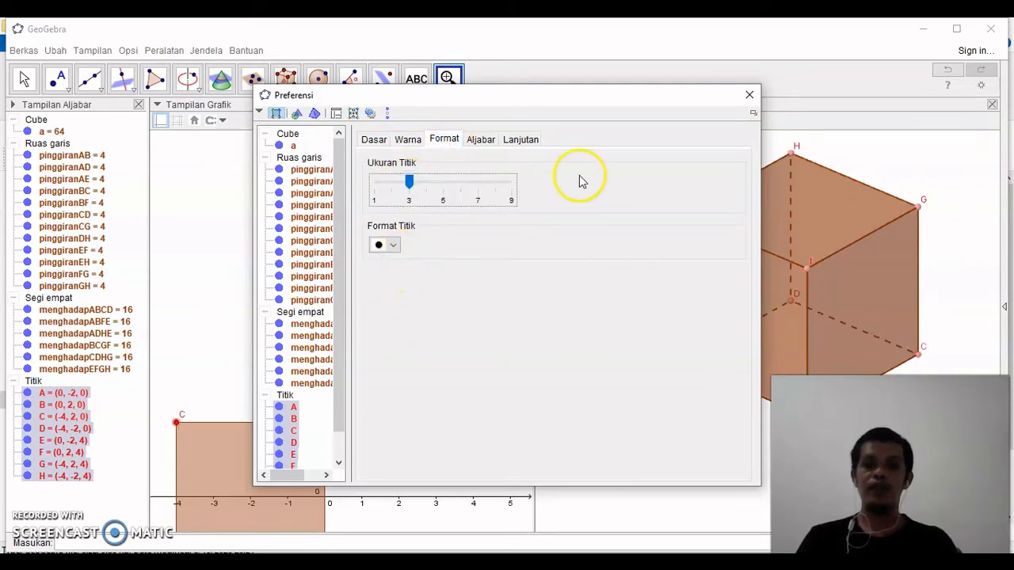
click(748, 97)
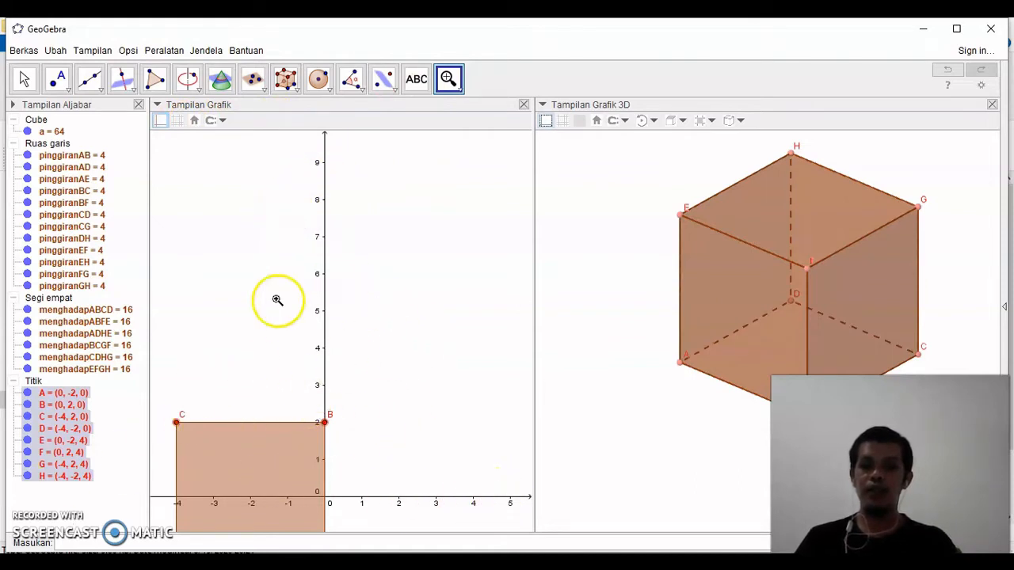
Hide the axes of the 2D graphics view and move the square mostly out of sight past its lower-left corner.
click(162, 122)
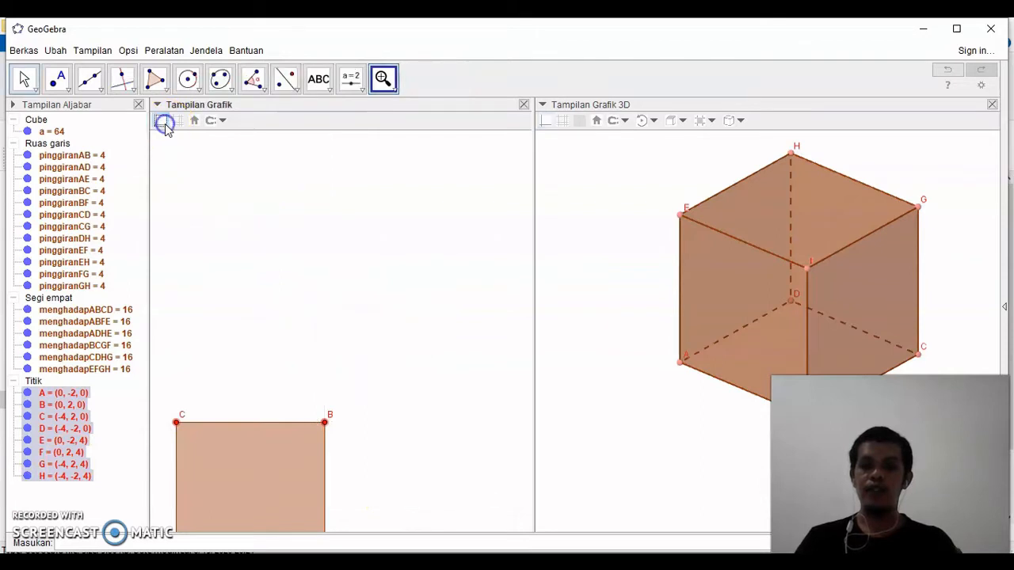
click(394, 91)
click(398, 111)
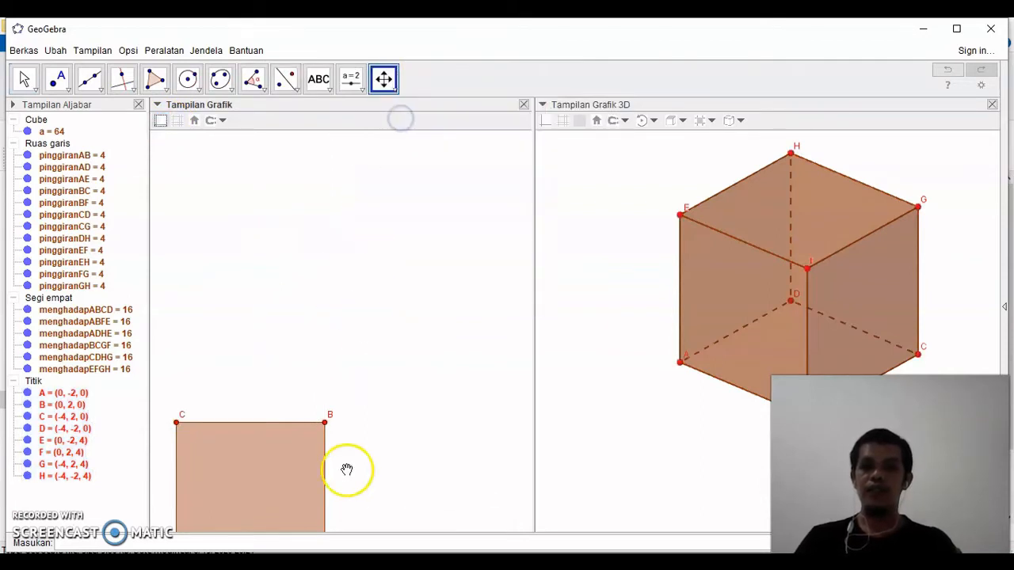
drag(316, 475, 116, 533)
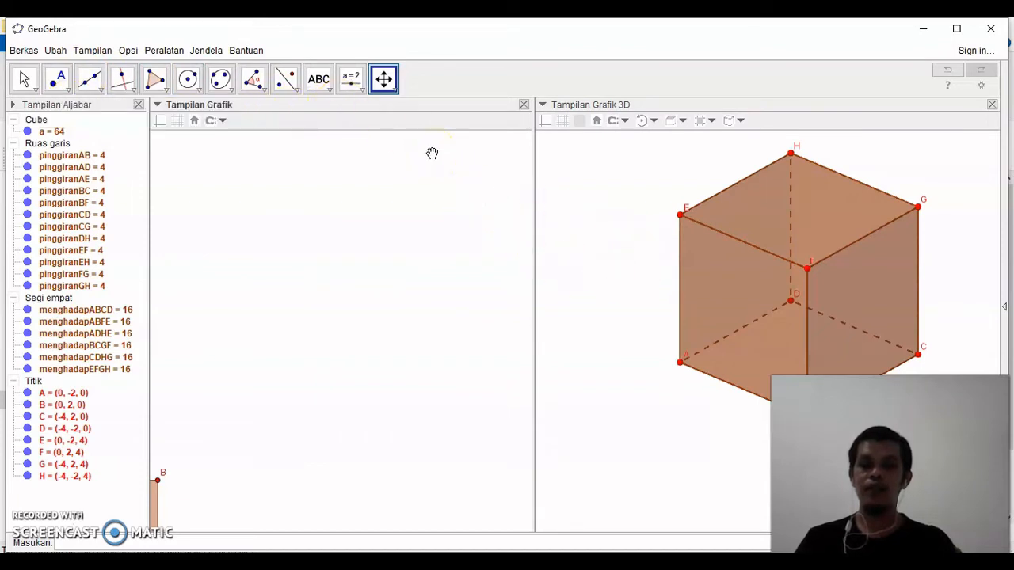
click(361, 94)
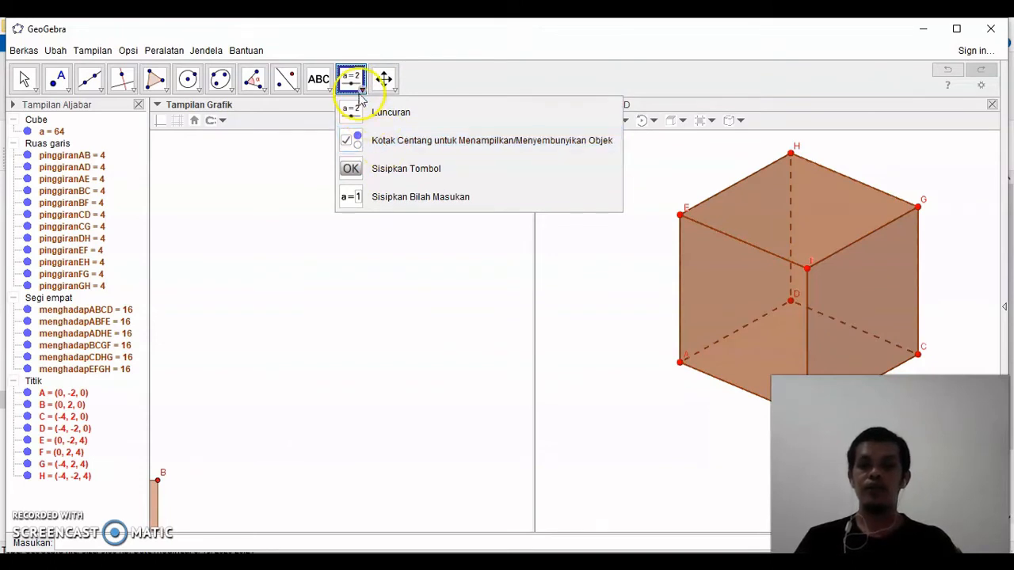
click(428, 76)
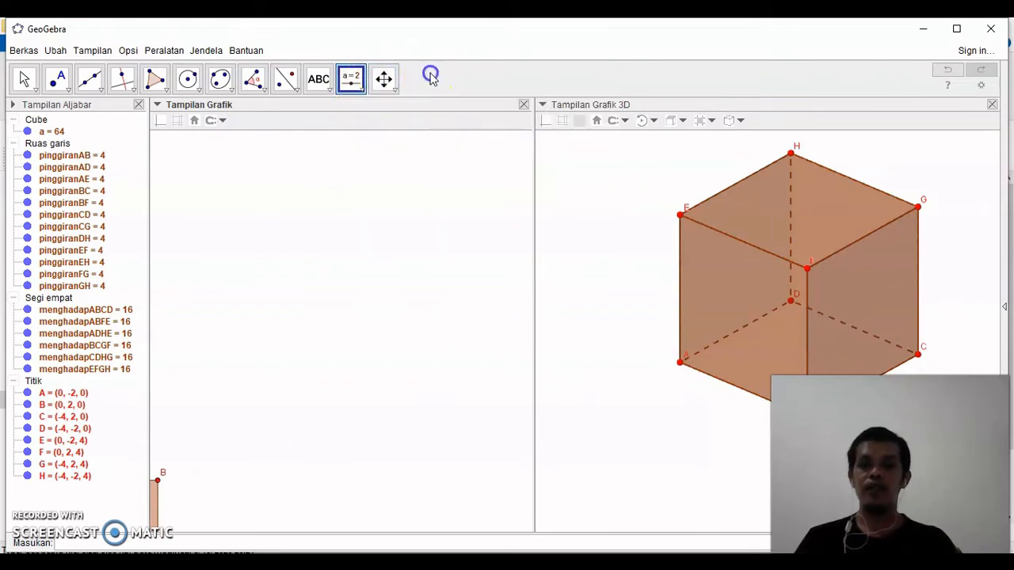
click(361, 86)
click(361, 91)
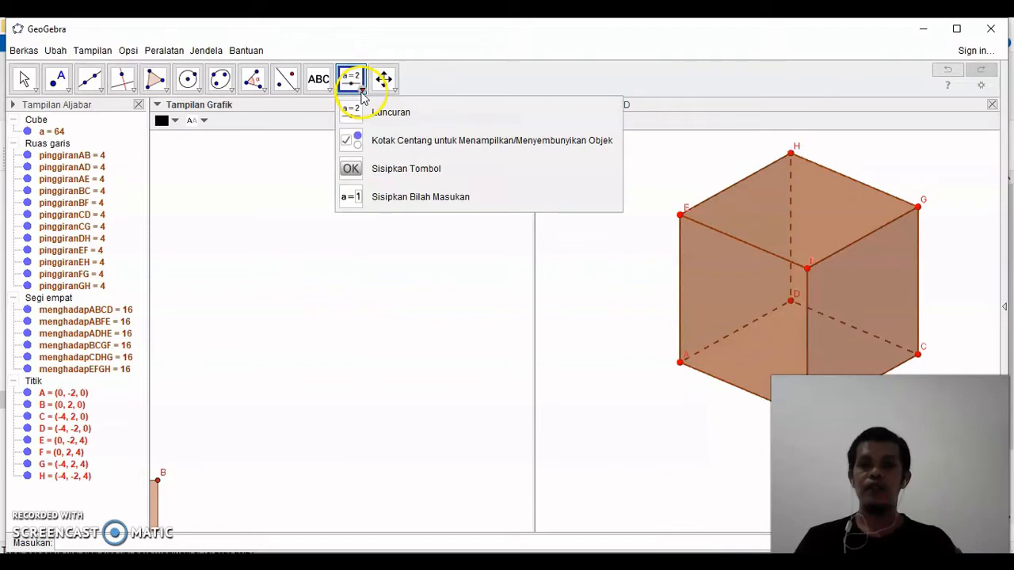
click(361, 93)
click(362, 92)
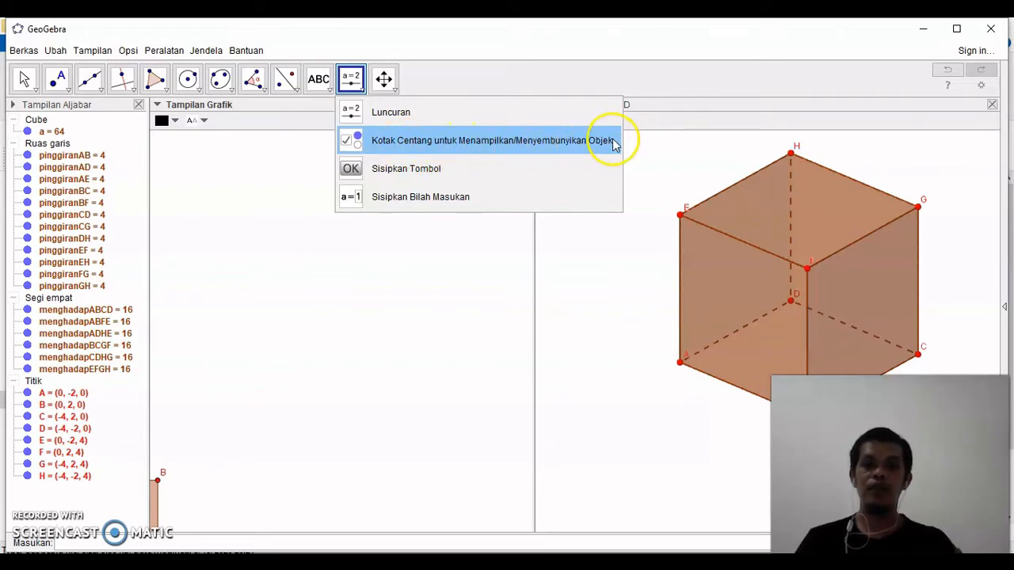
click(649, 81)
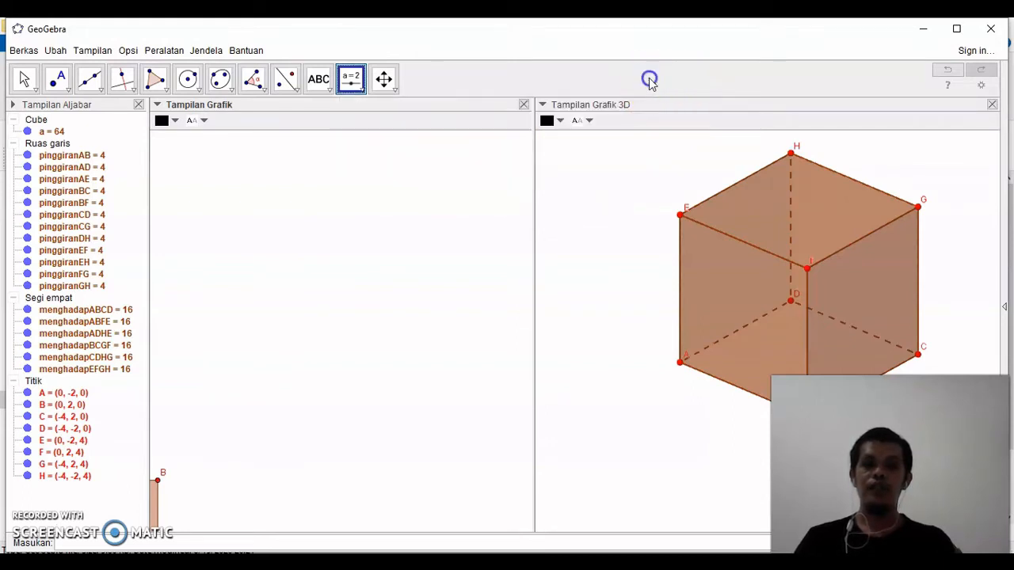
click(591, 206)
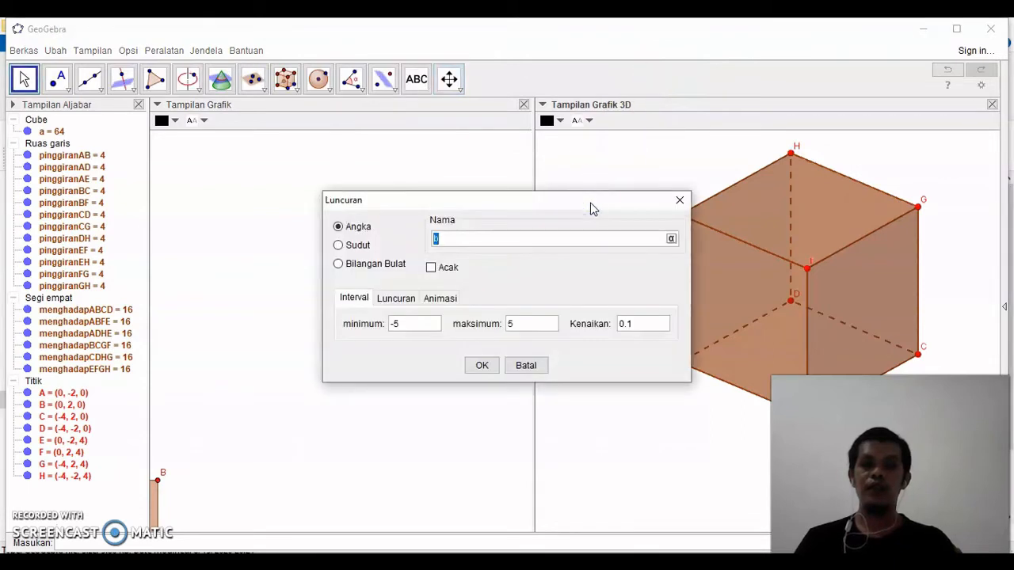
click(679, 200)
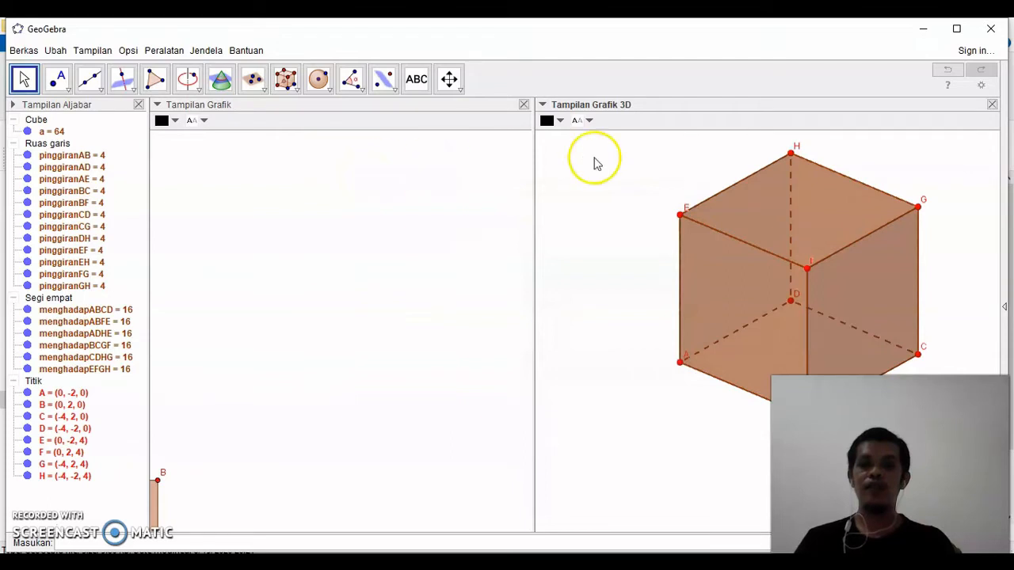
Place a show/hide check box in the upper-left corner of the 2D graphics view and caption it "Titik Sudut".
click(333, 121)
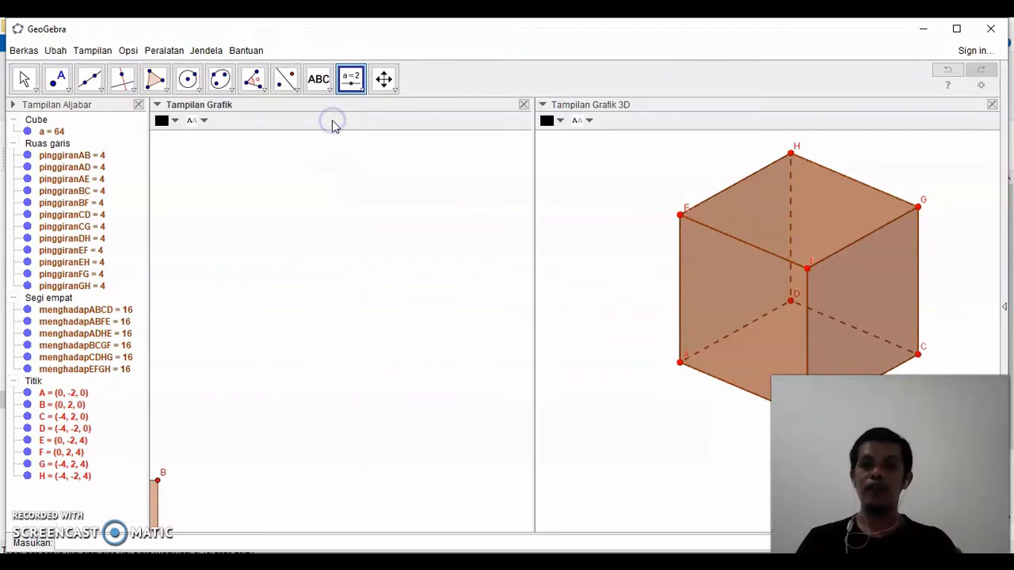
click(351, 79)
click(366, 149)
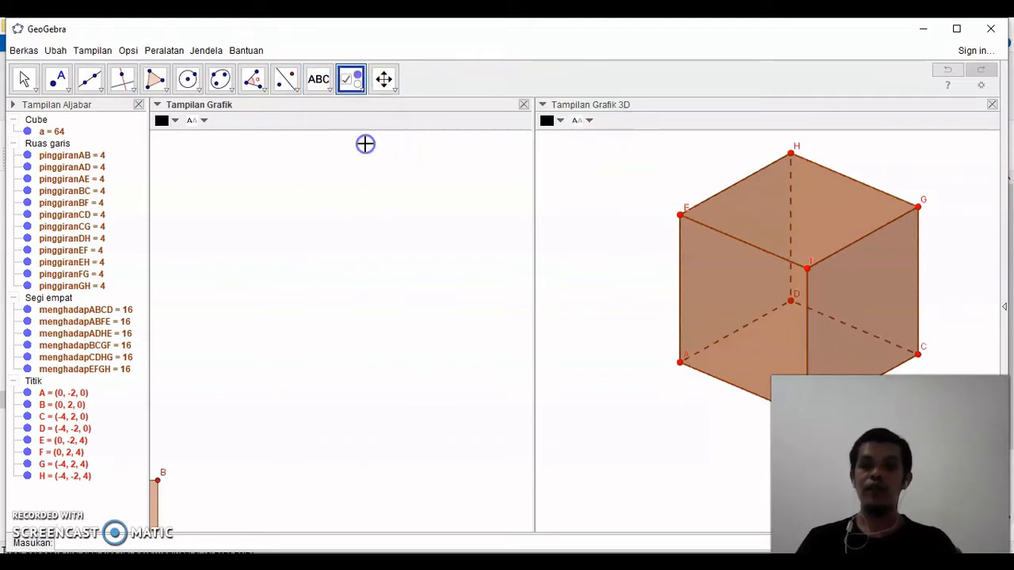
click(167, 142)
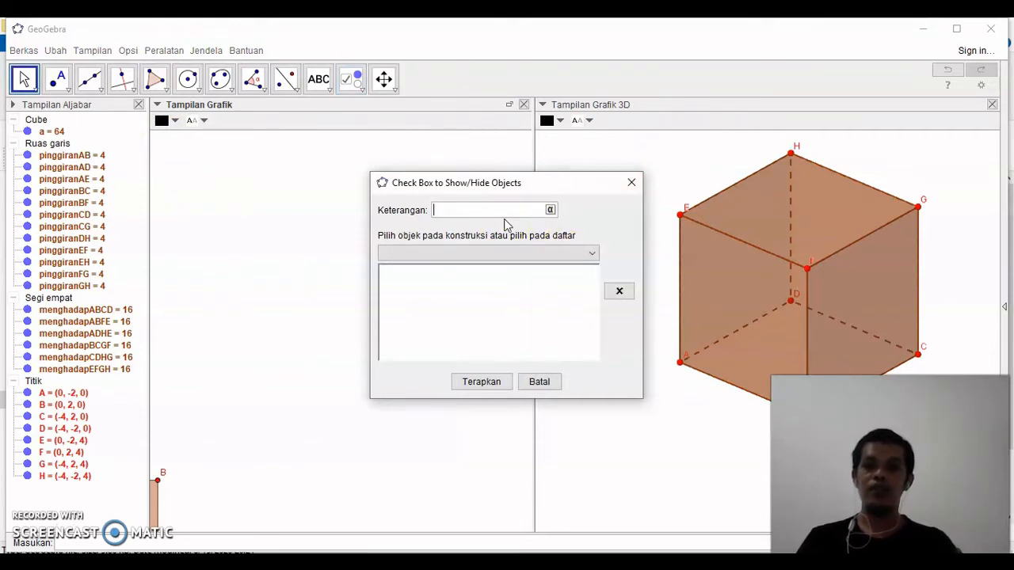
click(477, 220)
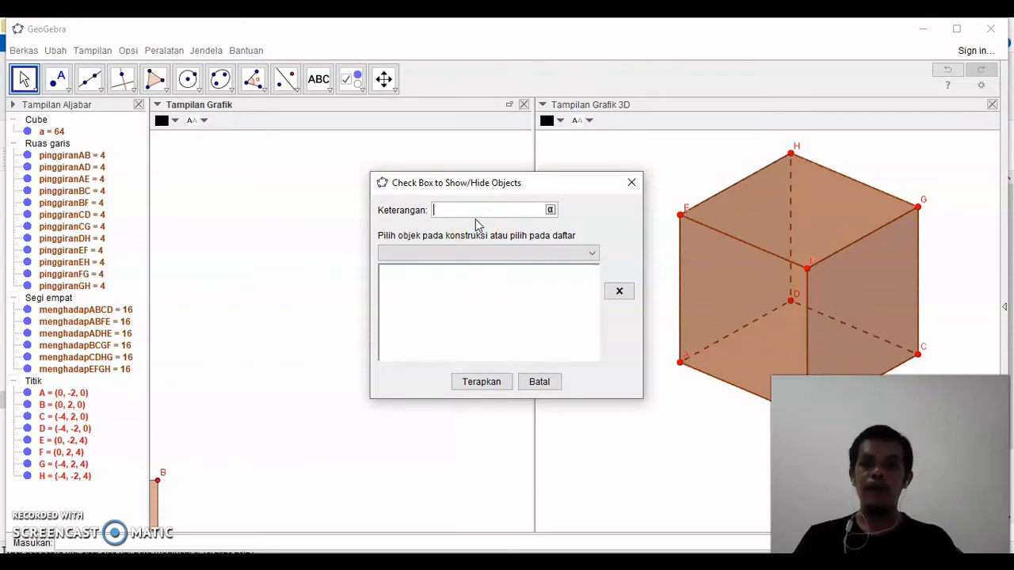
text(Ti)
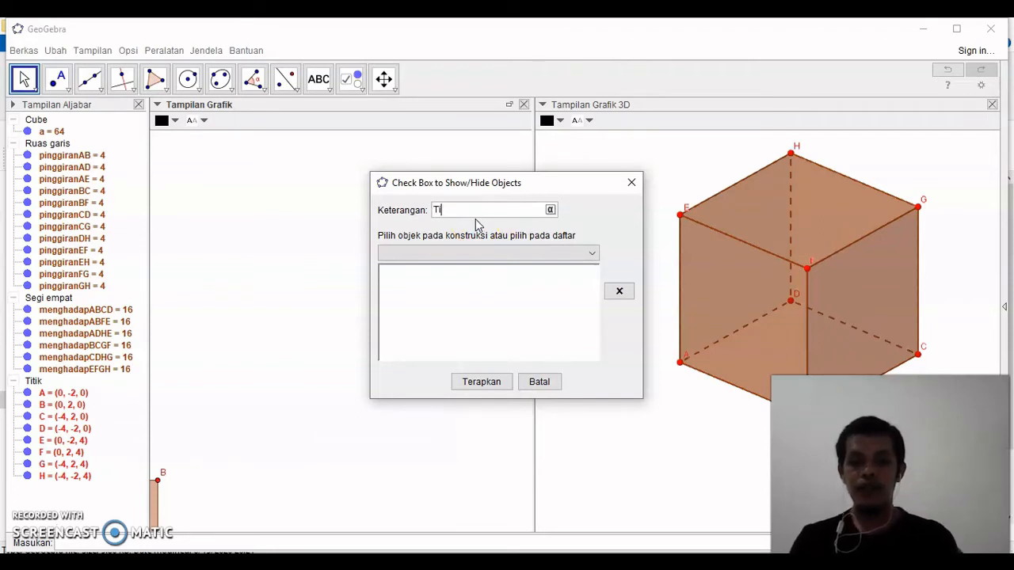
text(tik Sudt)
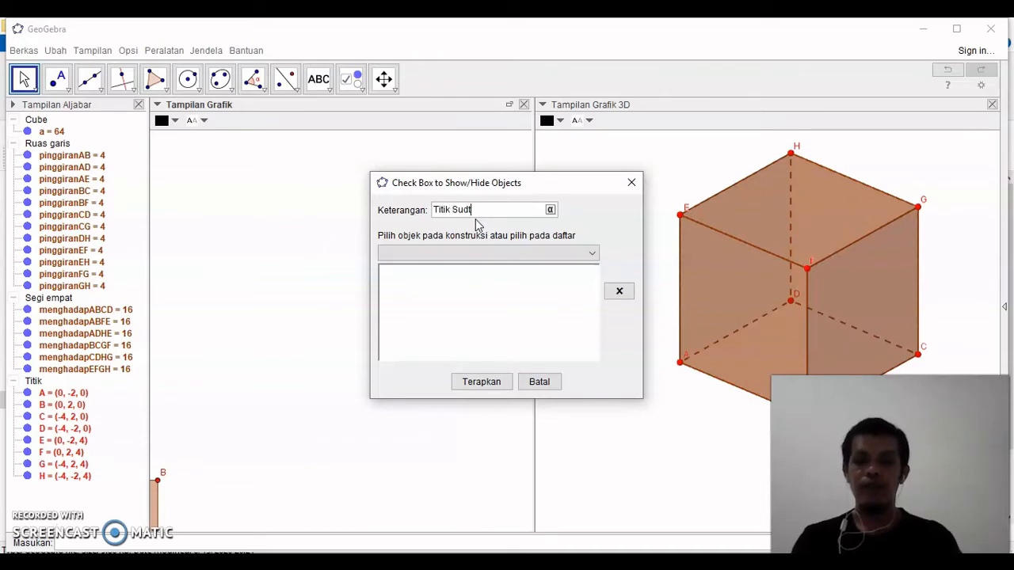
key(BackSpace)
text(ut)
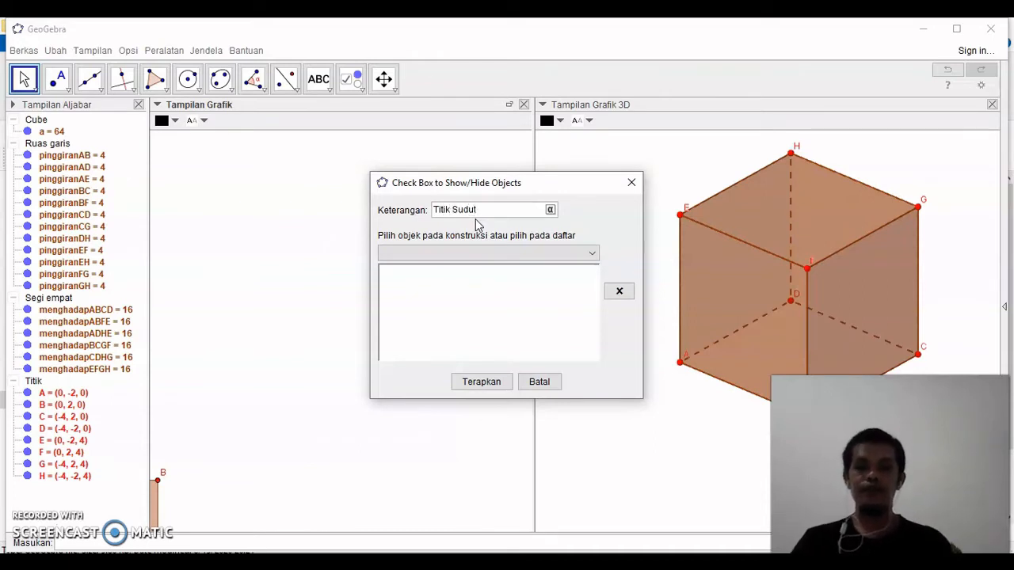
Add points A, B, C and D to the objects controlled by the Titik Sudut check box.
click(591, 254)
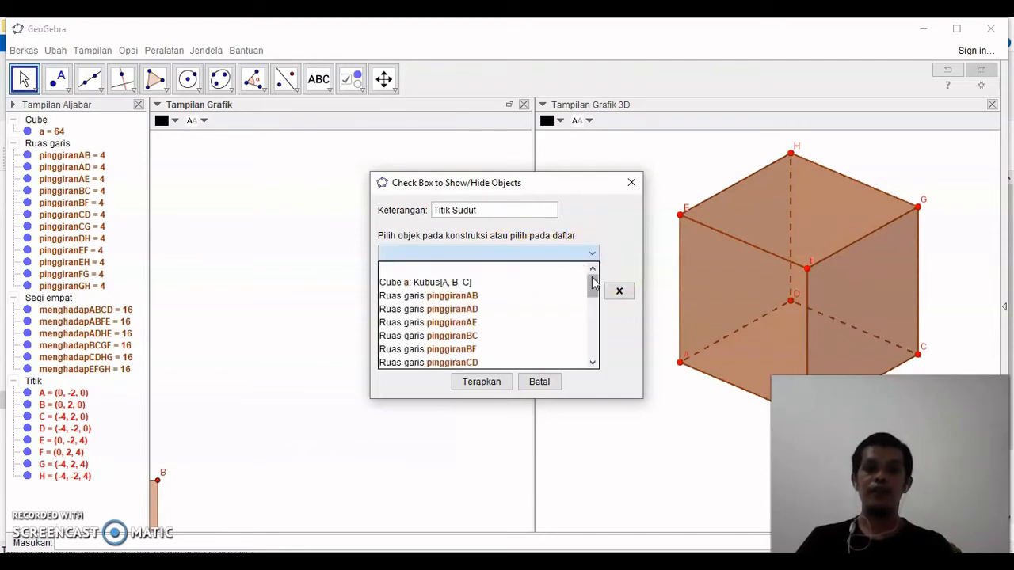
drag(592, 282, 594, 342)
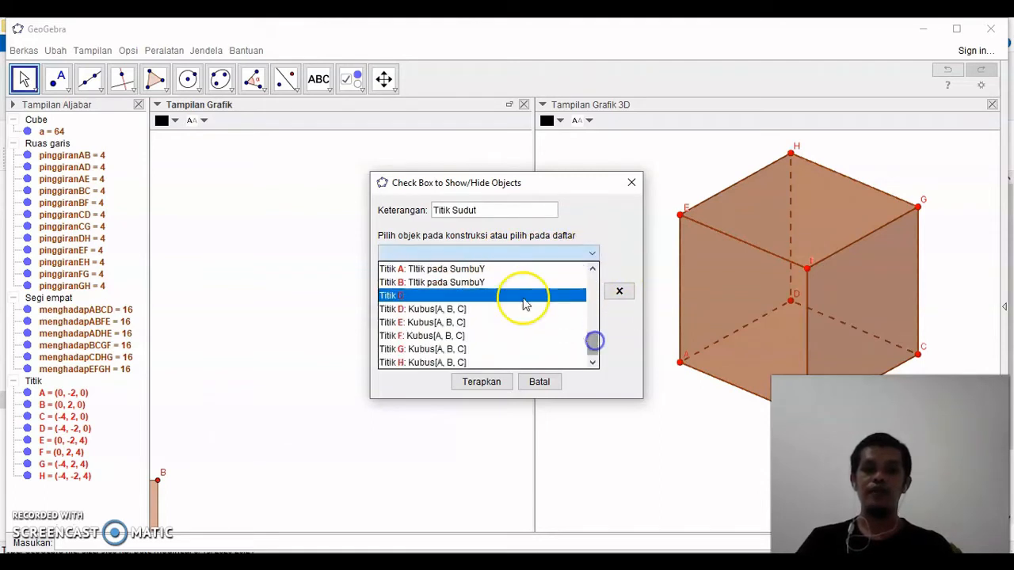
click(519, 269)
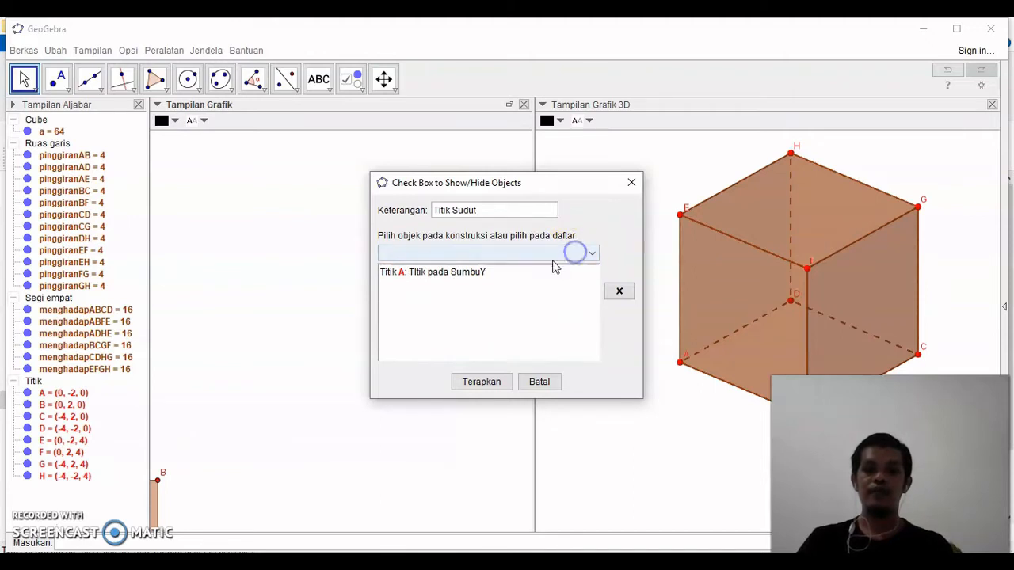
click(591, 254)
click(520, 284)
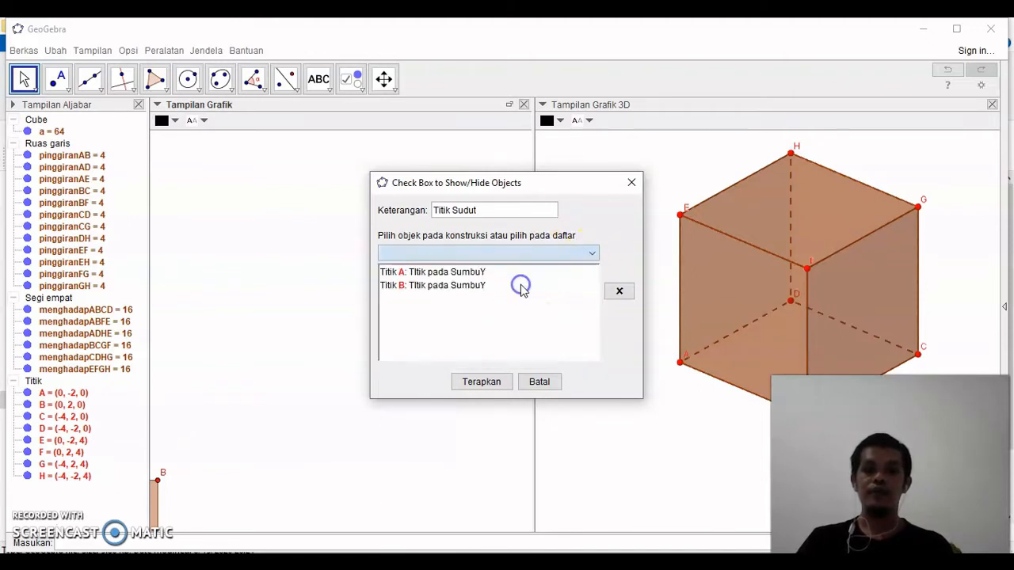
click(593, 253)
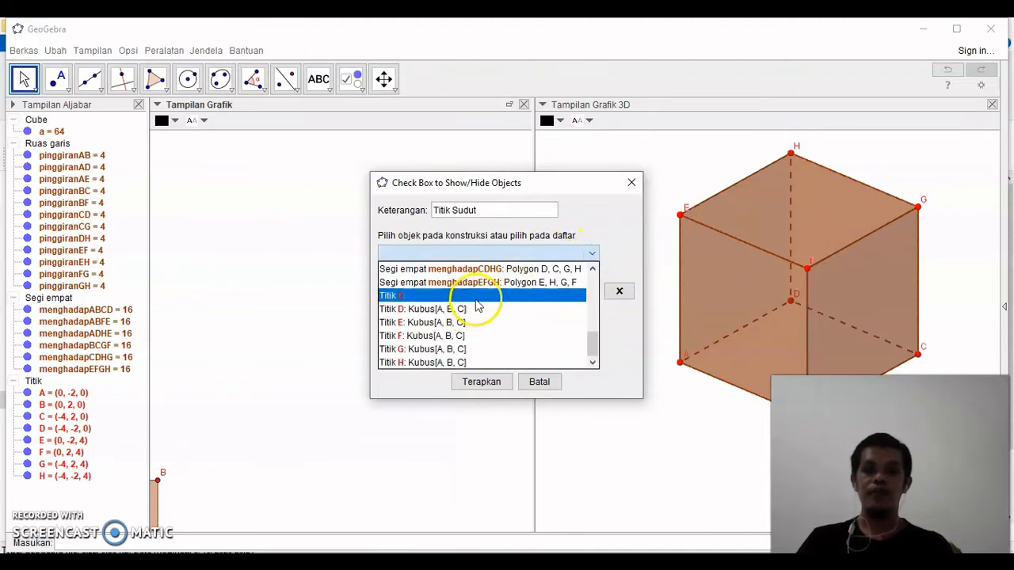
click(484, 300)
click(591, 254)
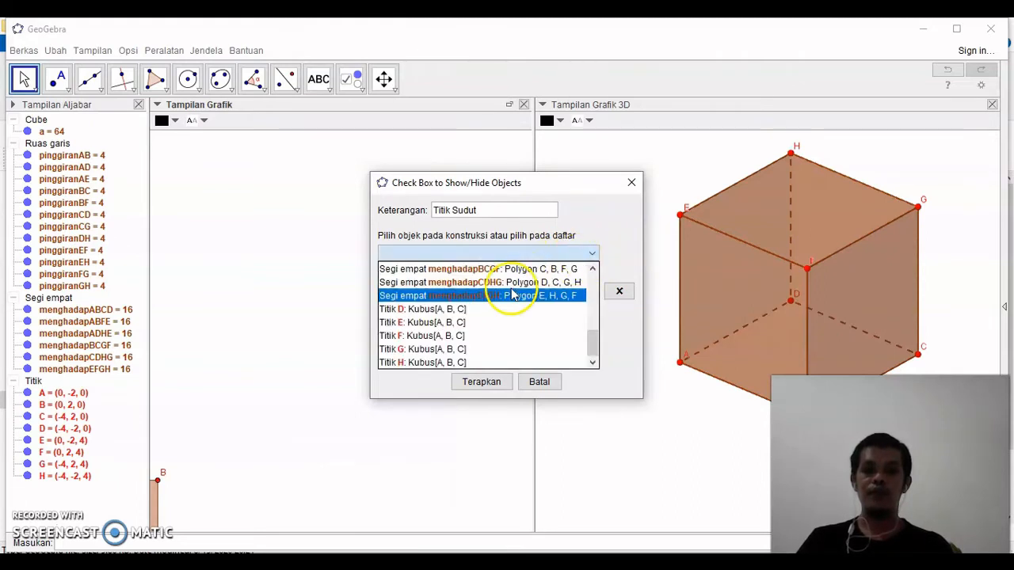
click(449, 311)
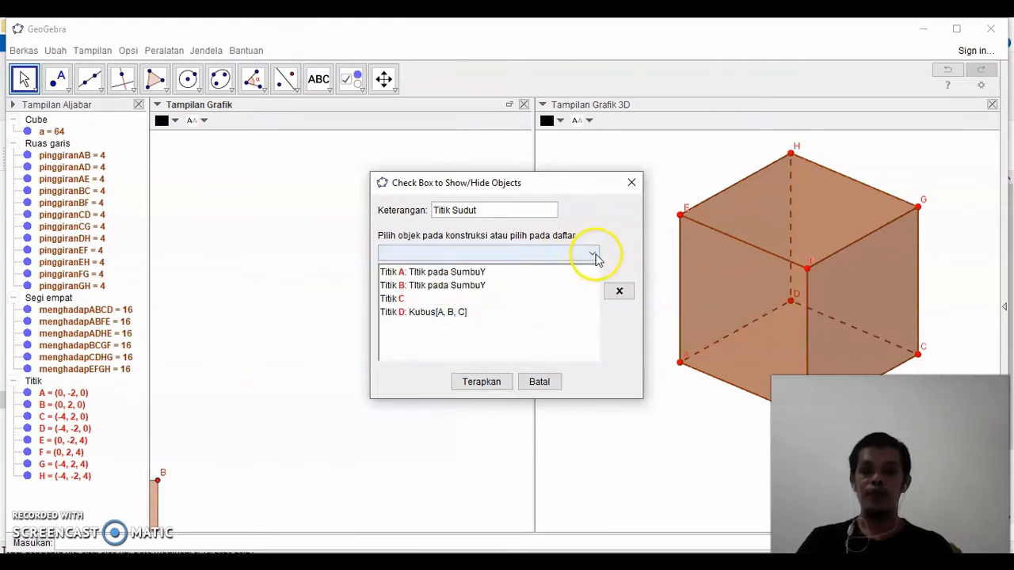
Add points E, F, G and H to the Titik Sudut check box's objects and create the check box.
click(593, 253)
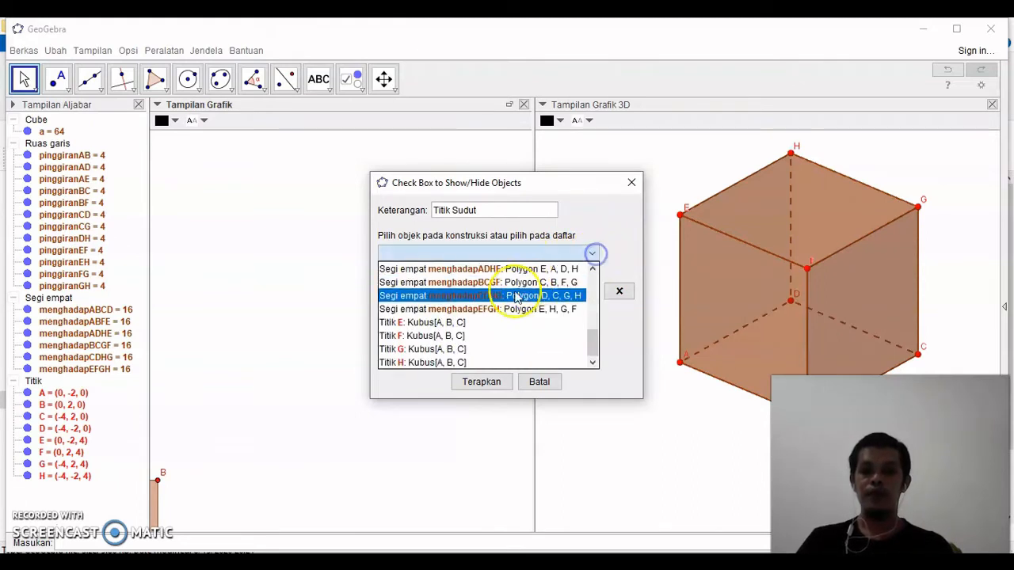
click(592, 253)
click(463, 337)
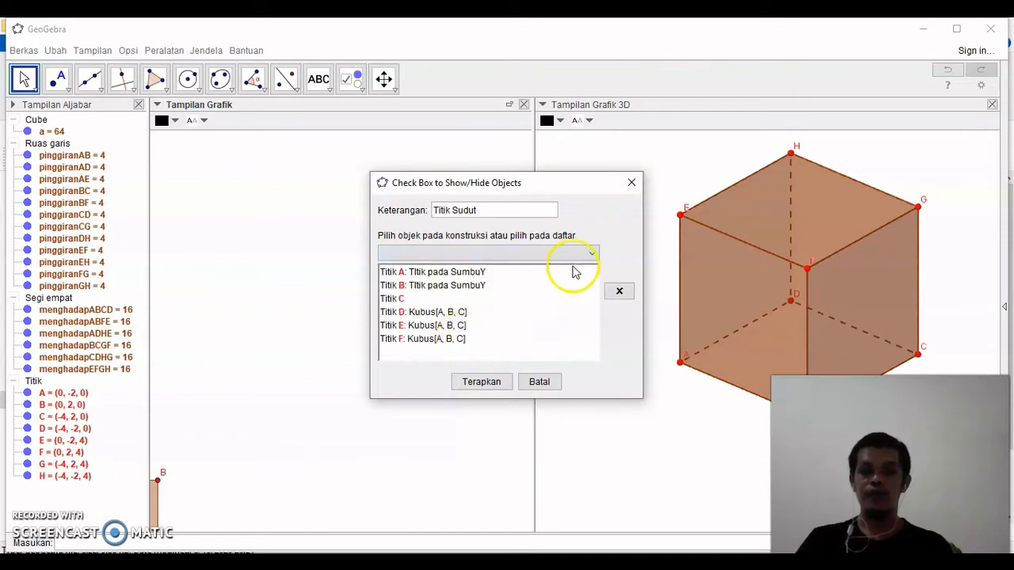
click(590, 254)
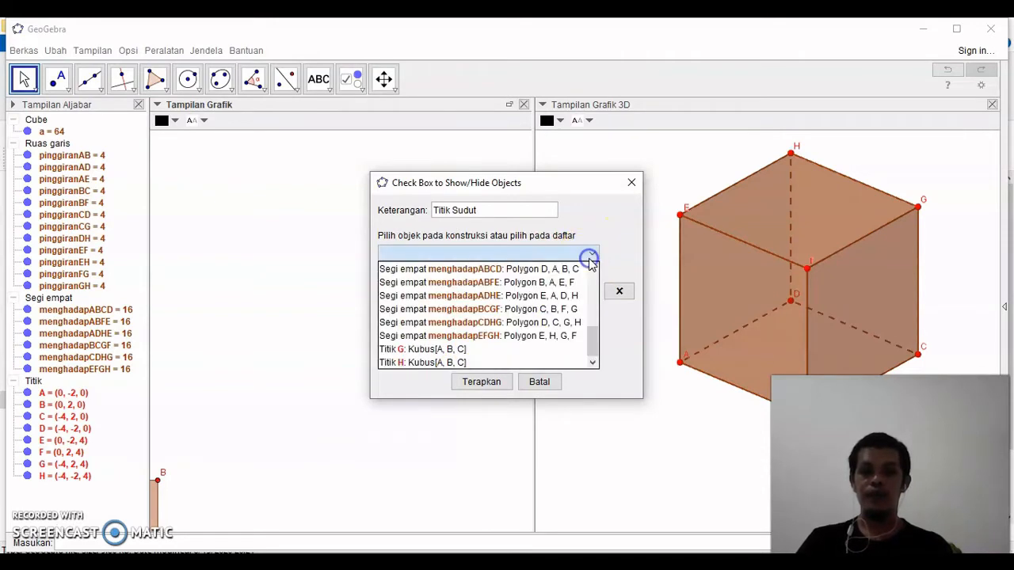
click(462, 346)
click(601, 251)
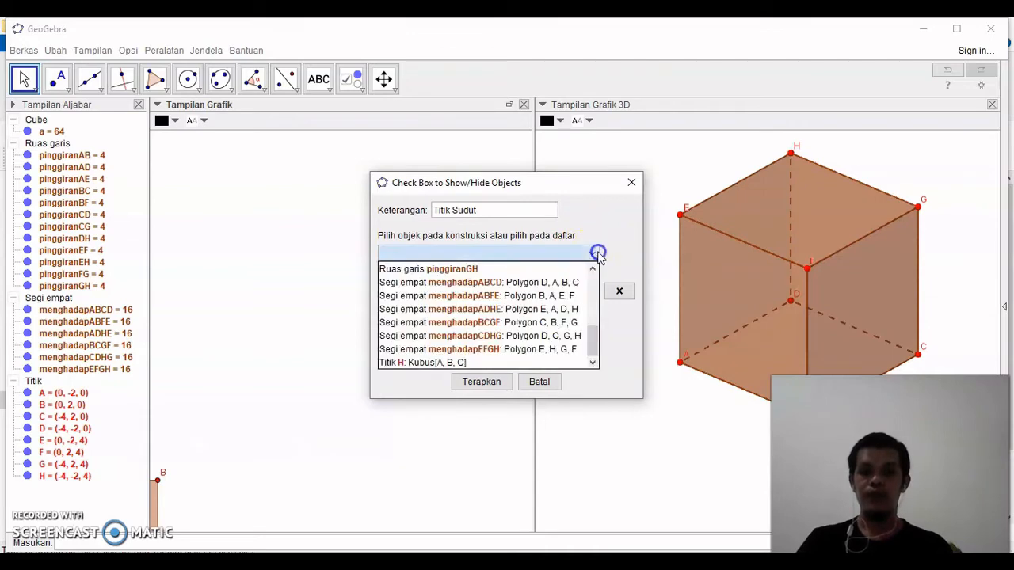
click(453, 362)
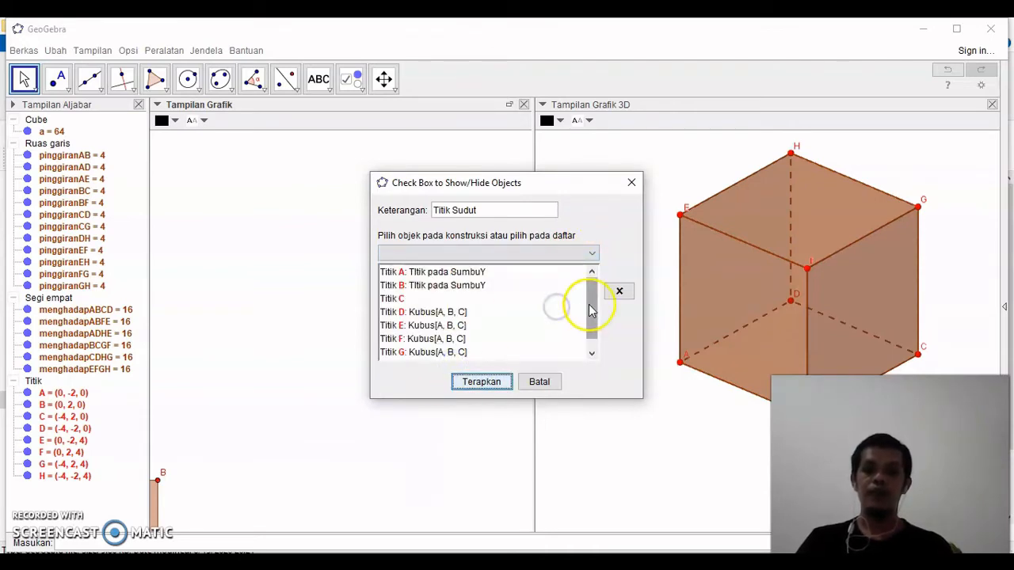
drag(591, 311, 591, 326)
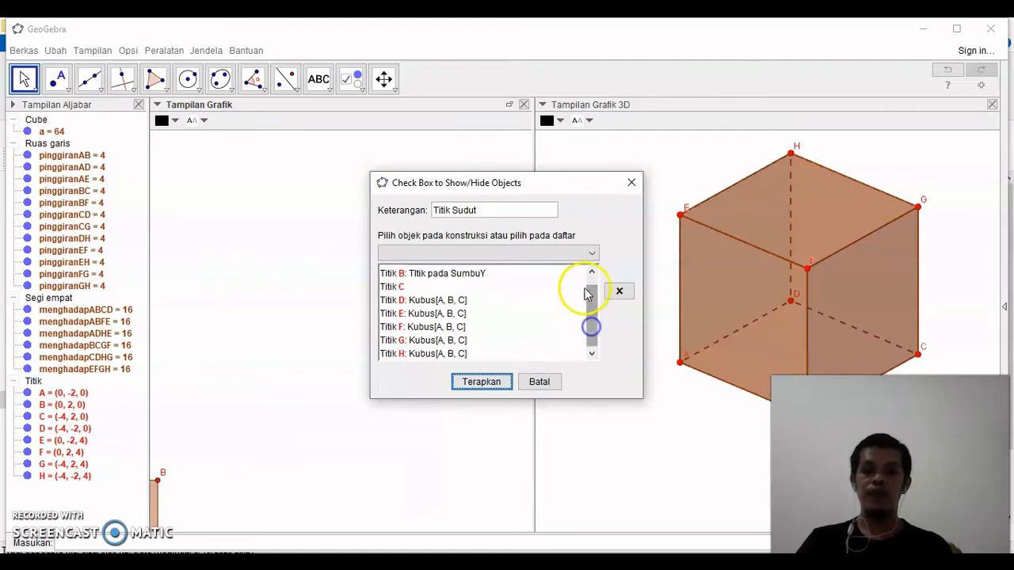
click(485, 383)
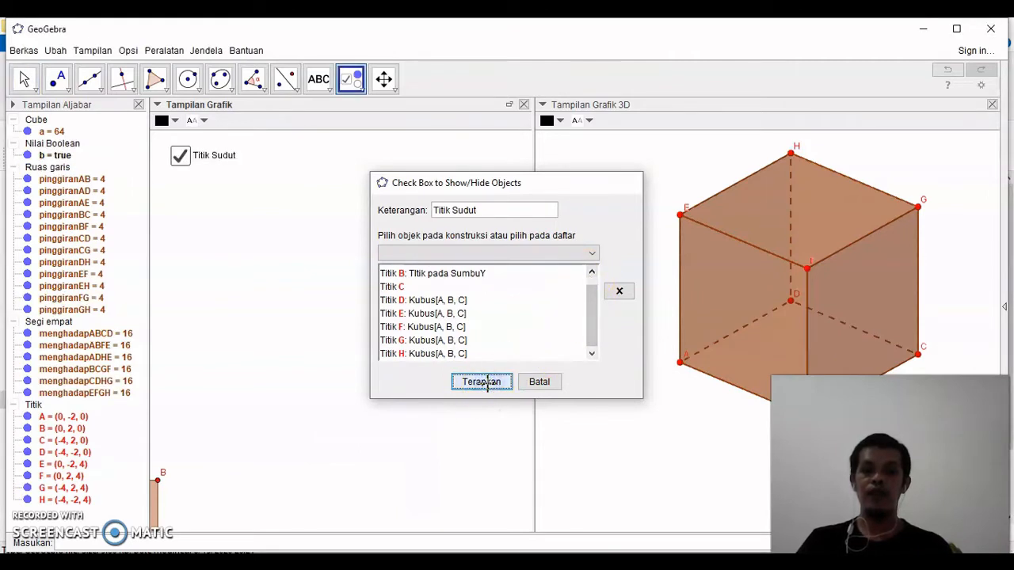
click(635, 181)
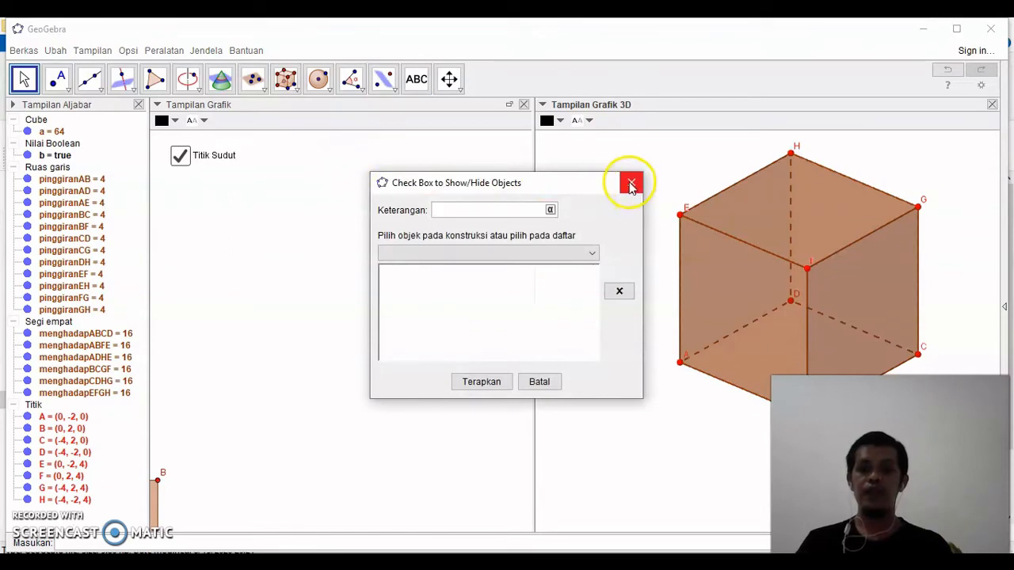
click(631, 183)
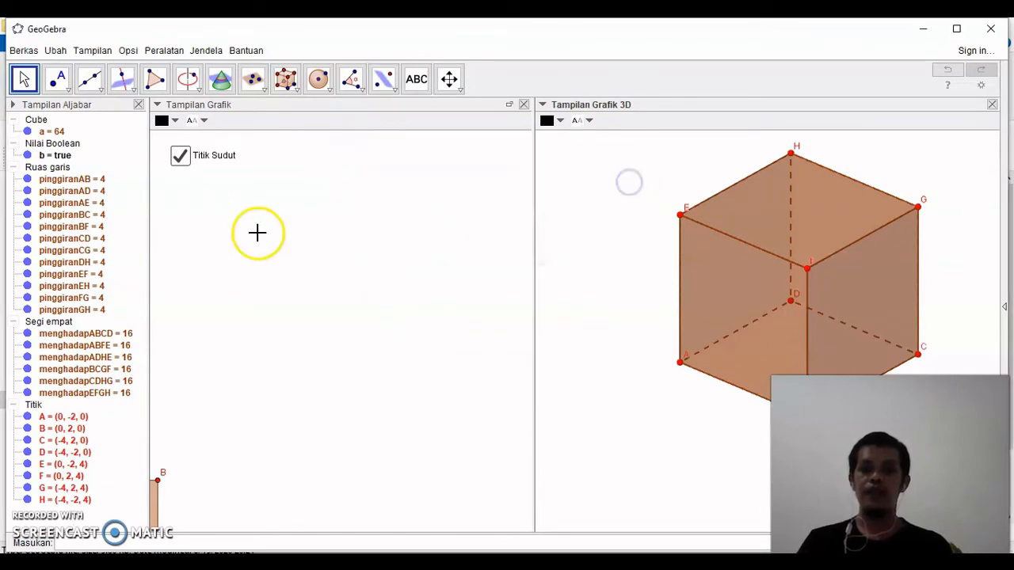
Test the Titik Sudut check box by toggling it, and leave it unticked to hide the cube's vertices.
click(181, 156)
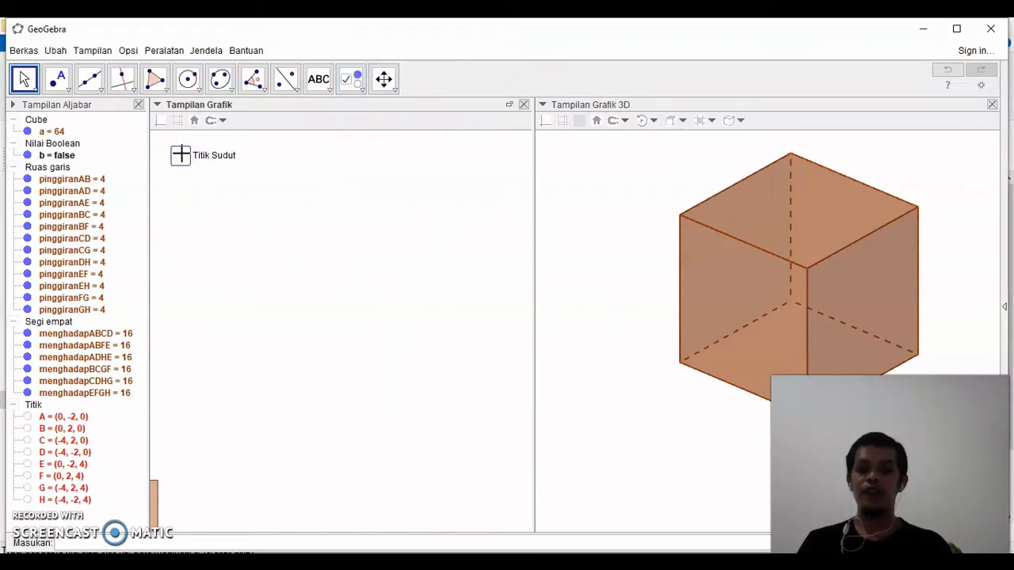
click(181, 156)
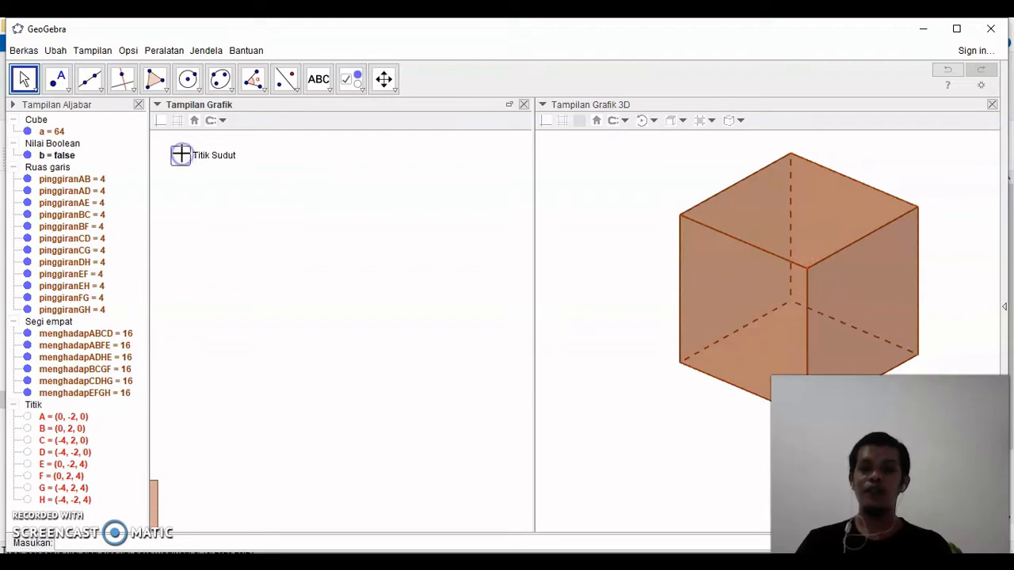
click(181, 156)
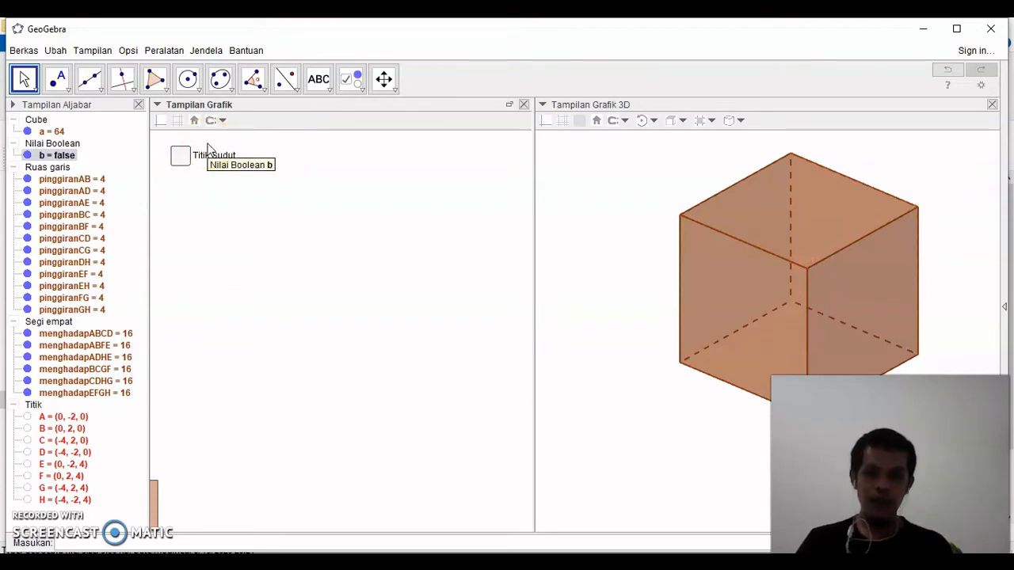
Place a second show/hide check box just below Titik Sudut and caption it "Rusuk".
click(354, 82)
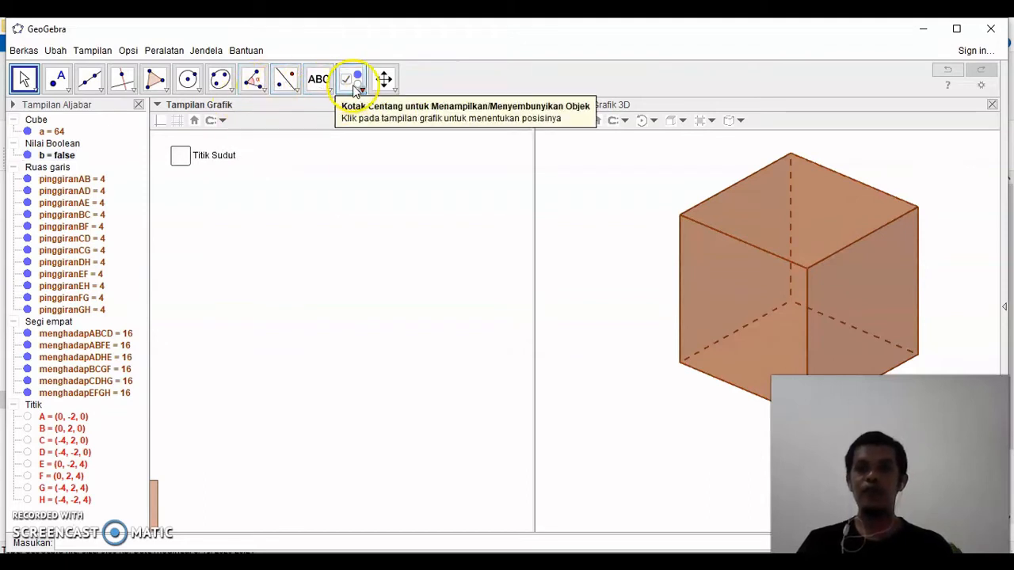
click(353, 139)
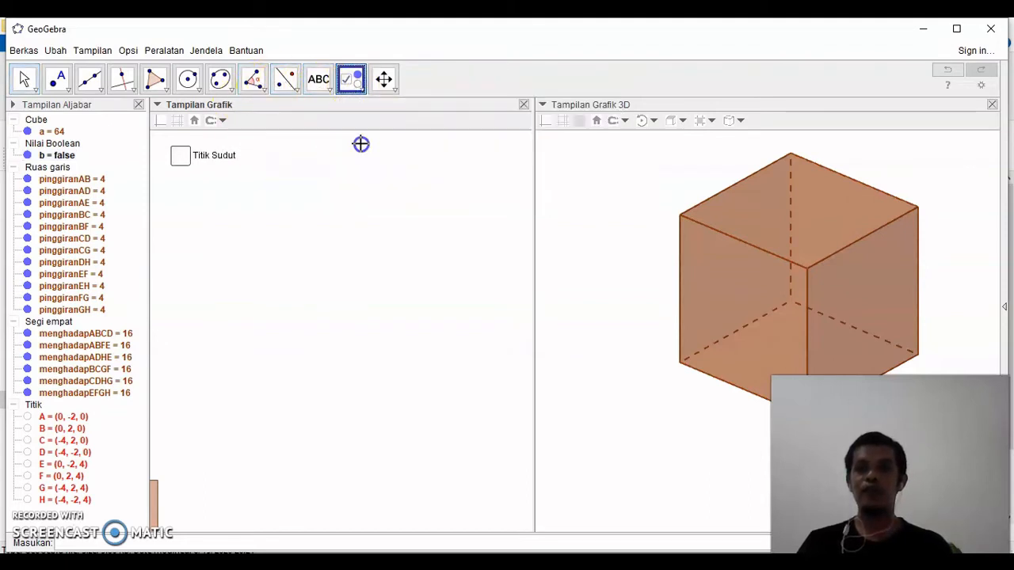
click(174, 179)
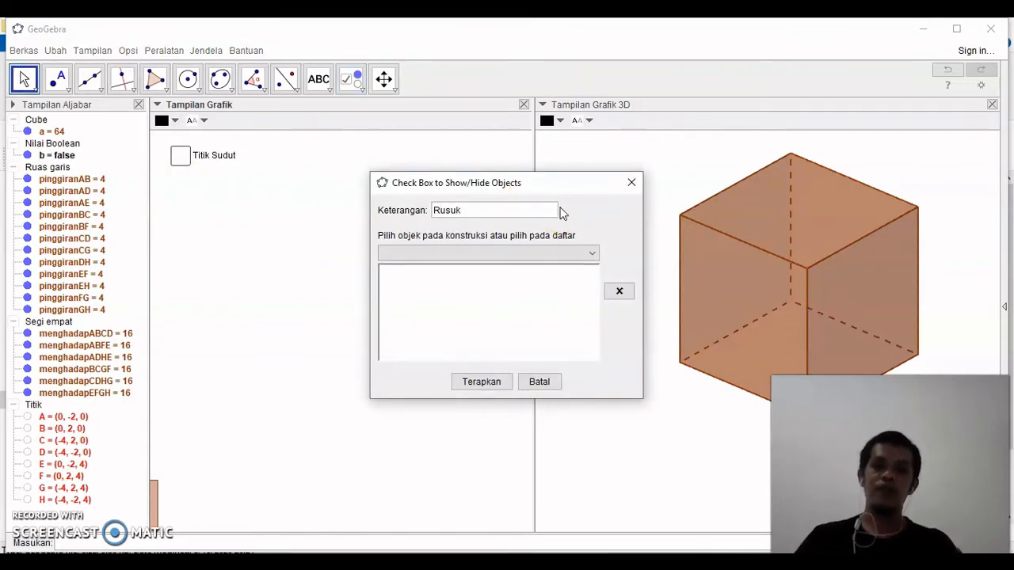
Add edges pinggiranAB, pinggiranAD, pinggiranAE and pinggiranBC to the objects controlled by the Rusuk check box.
click(587, 255)
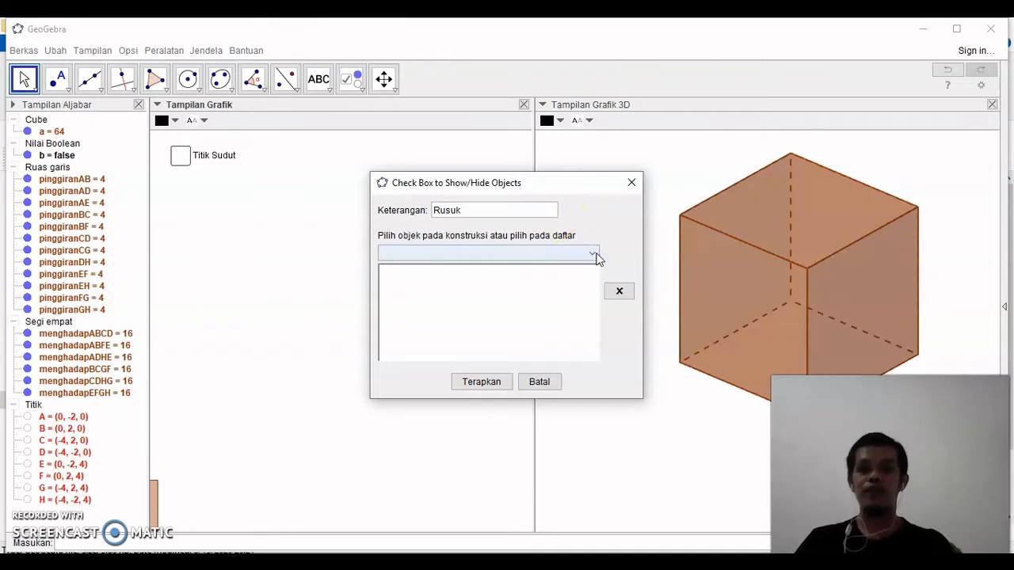
click(596, 257)
drag(592, 282, 594, 288)
click(512, 281)
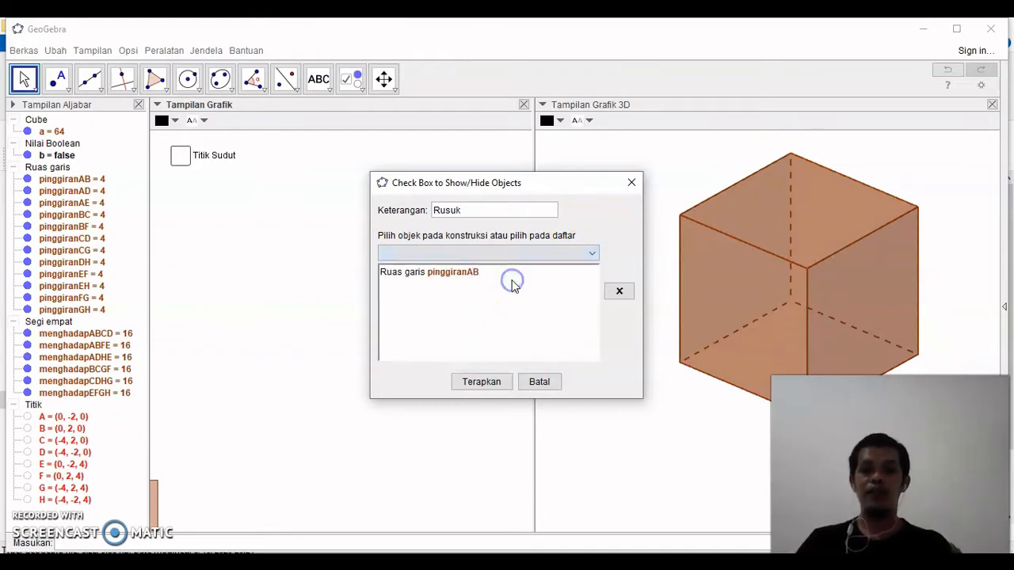
click(587, 253)
click(532, 280)
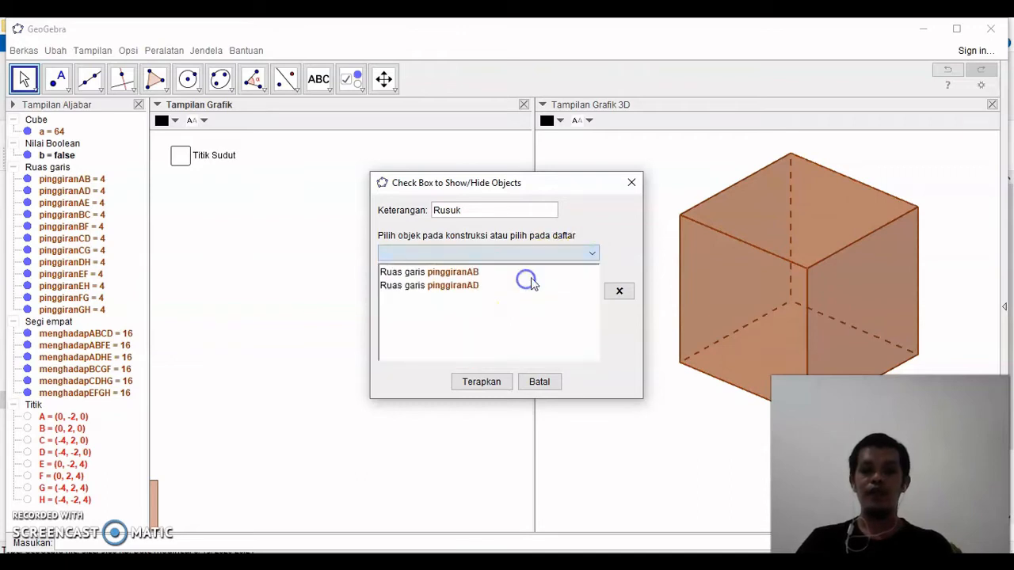
click(593, 249)
click(528, 281)
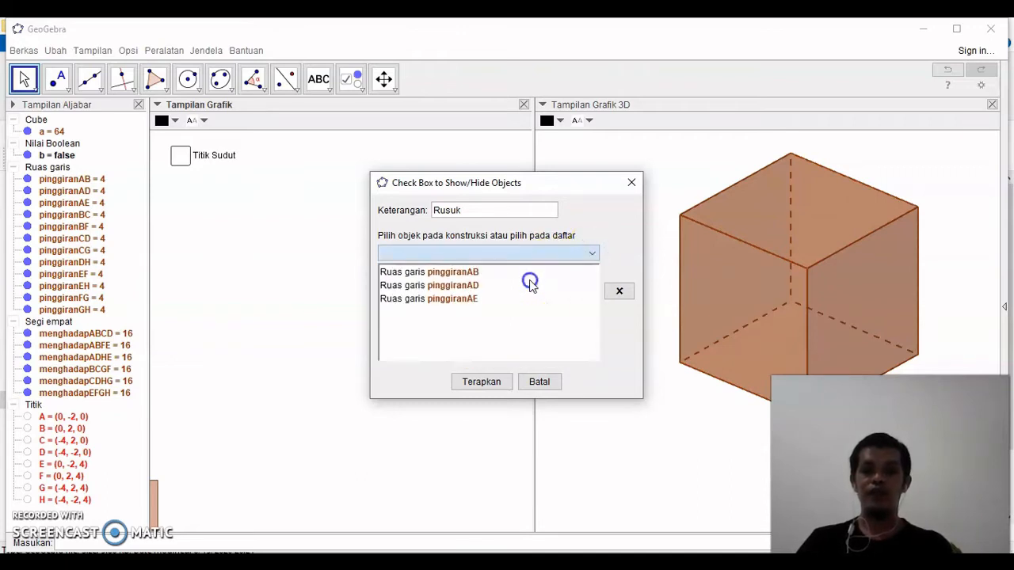
click(591, 254)
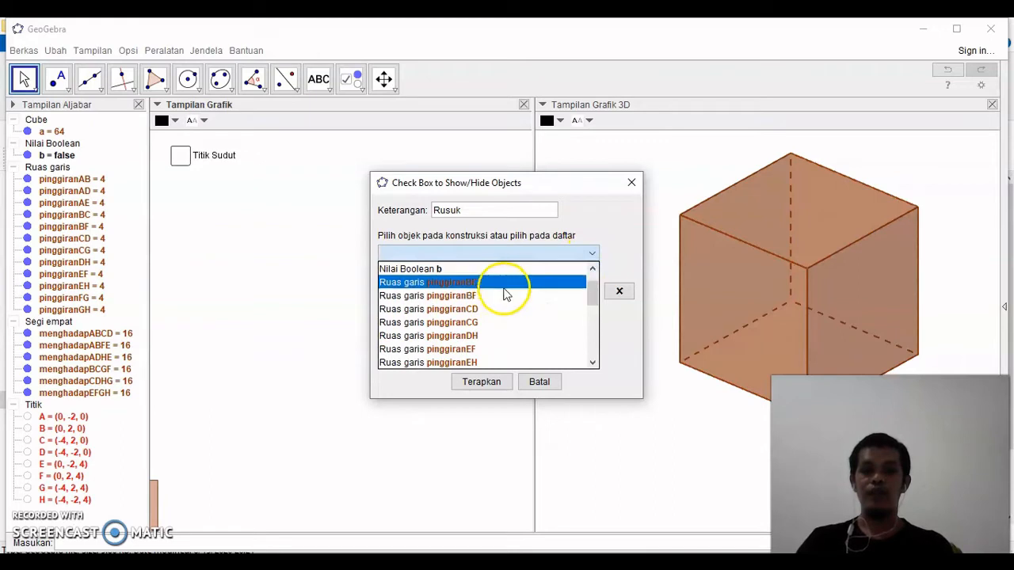
click(505, 286)
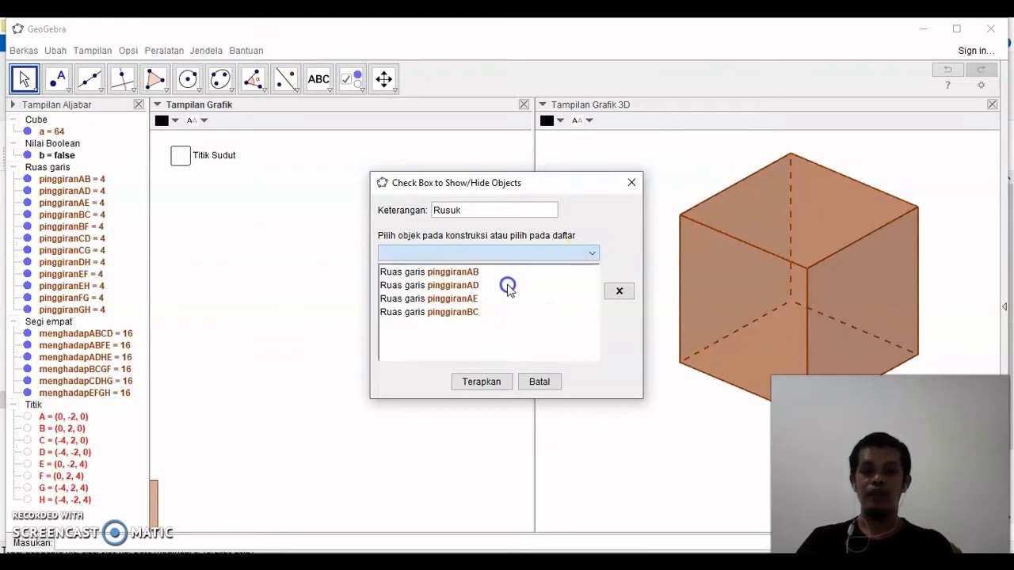
Add edges pinggiranBF, pinggiranCD, pinggiranCG and pinggiranDH to the Rusuk check box's objects.
click(593, 254)
click(510, 286)
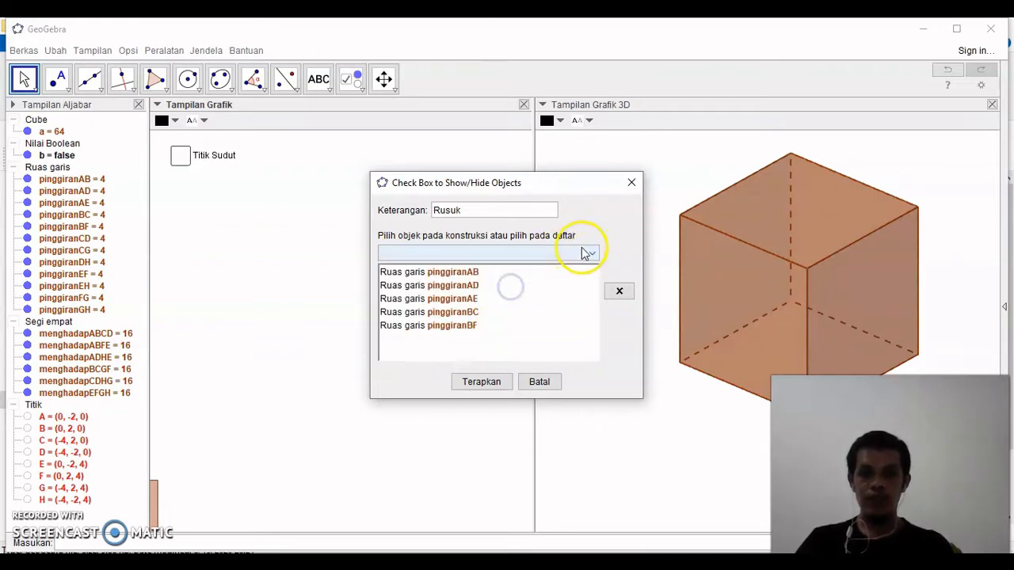
click(593, 255)
click(520, 287)
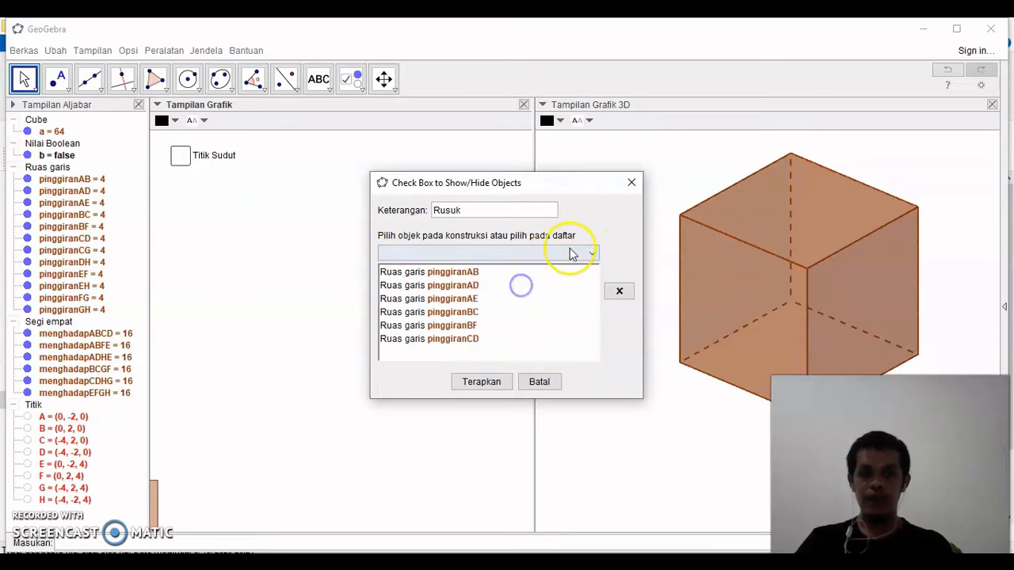
click(594, 255)
click(520, 291)
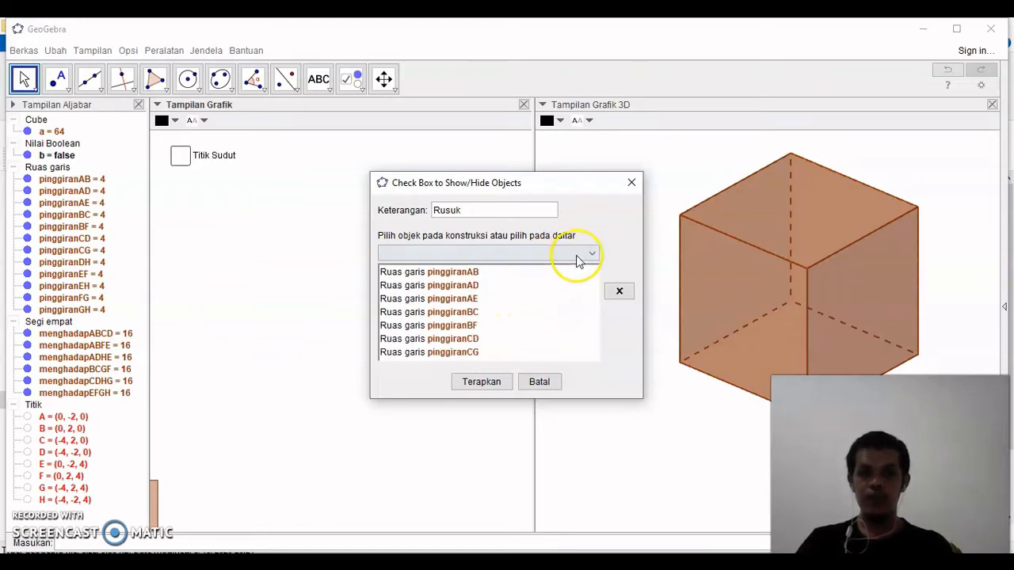
click(593, 254)
click(515, 290)
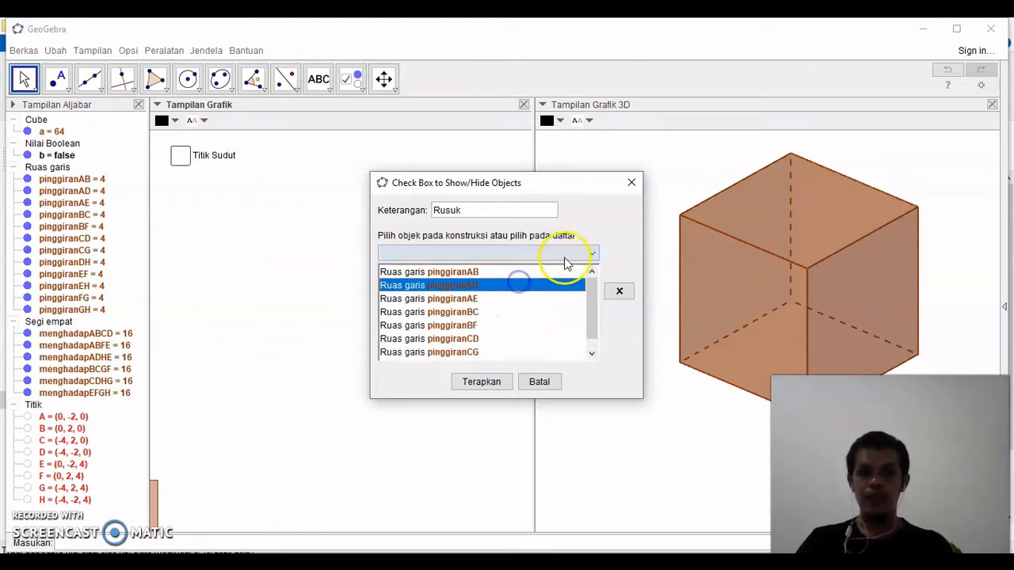
Add edges pinggiranEF, pinggiranEH, pinggiranFG and pinggiranGH to the Rusuk check box's objects and create the check box.
click(593, 254)
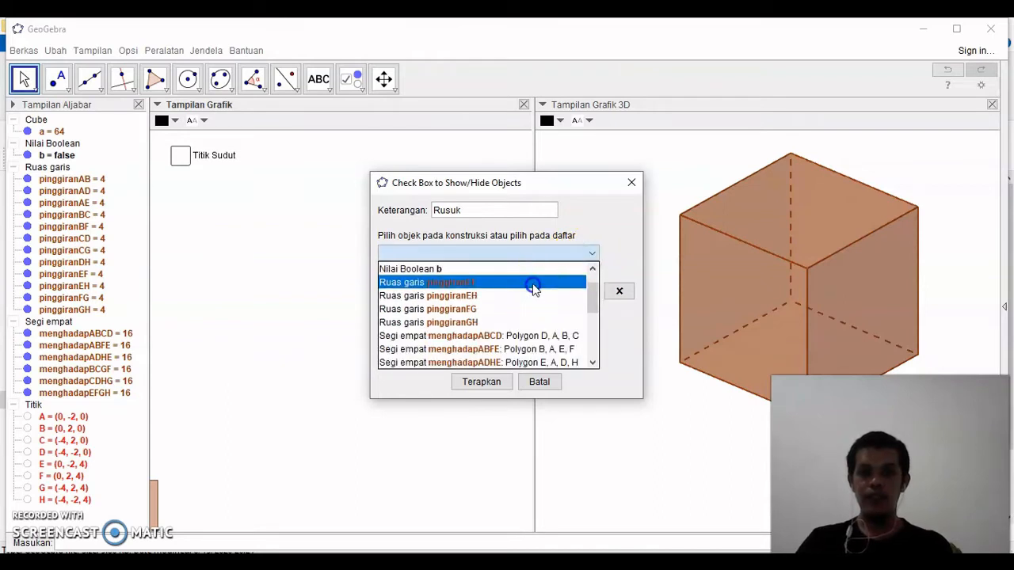
click(532, 288)
click(592, 254)
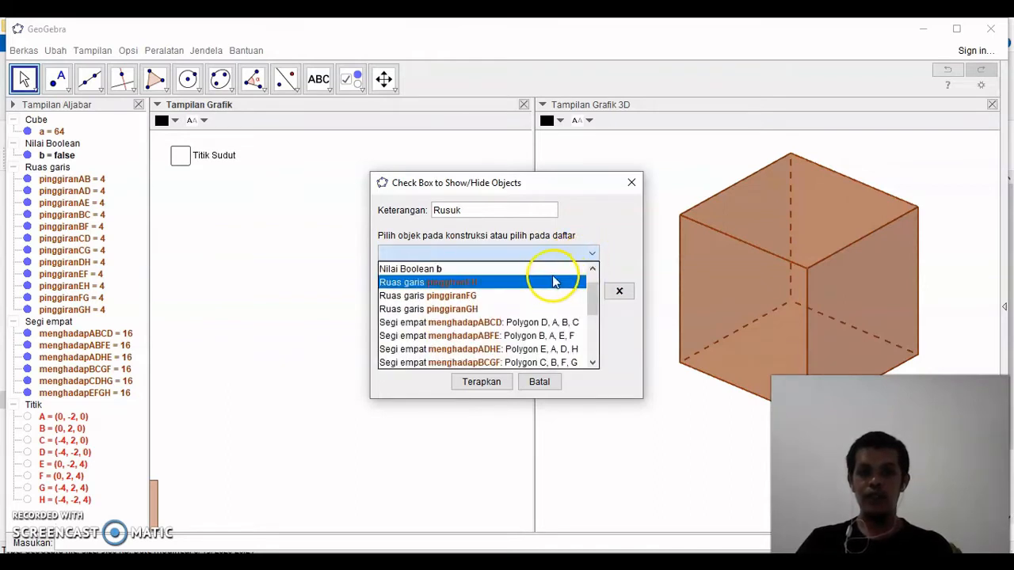
click(555, 282)
click(594, 255)
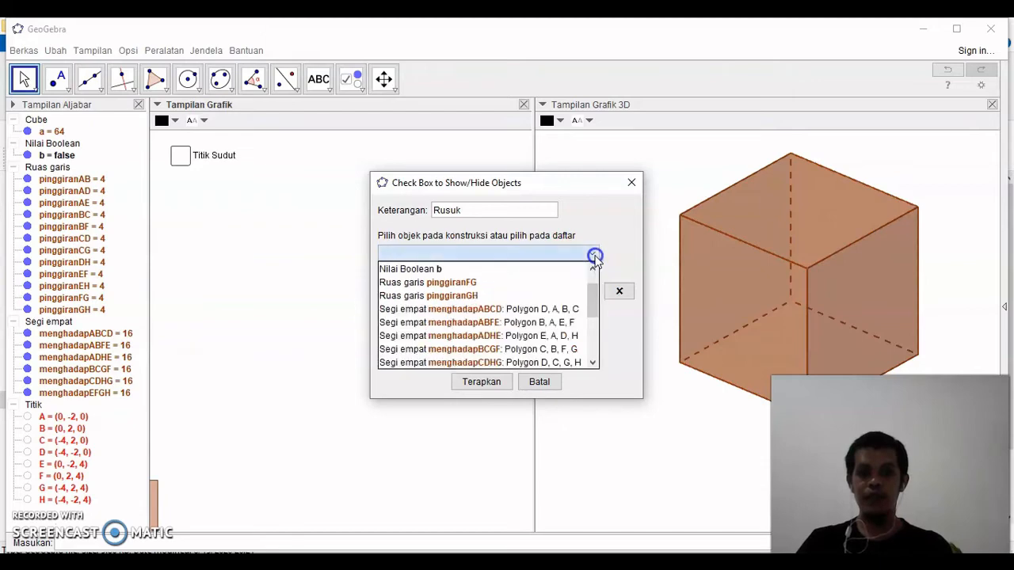
click(544, 283)
click(592, 254)
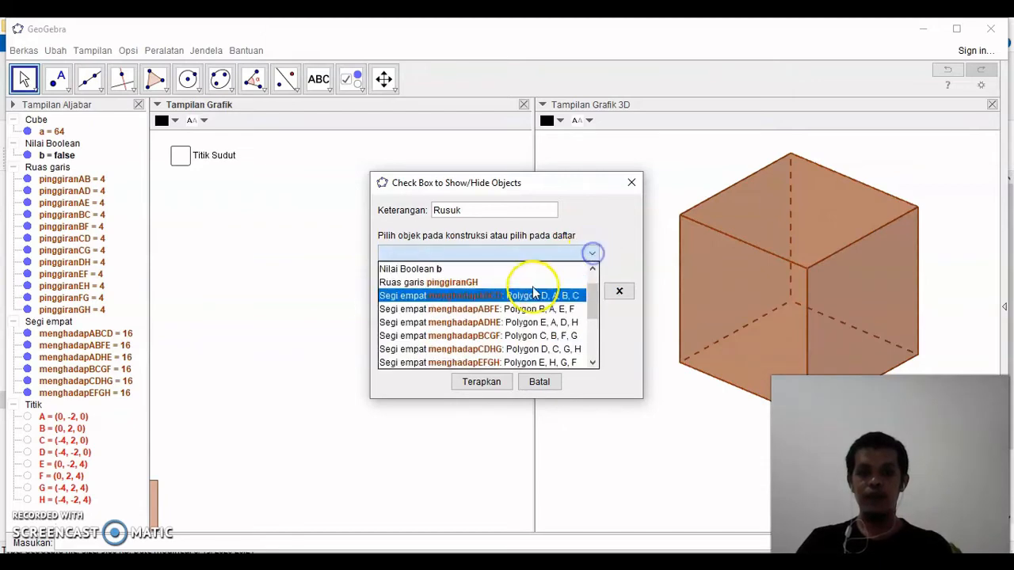
click(527, 286)
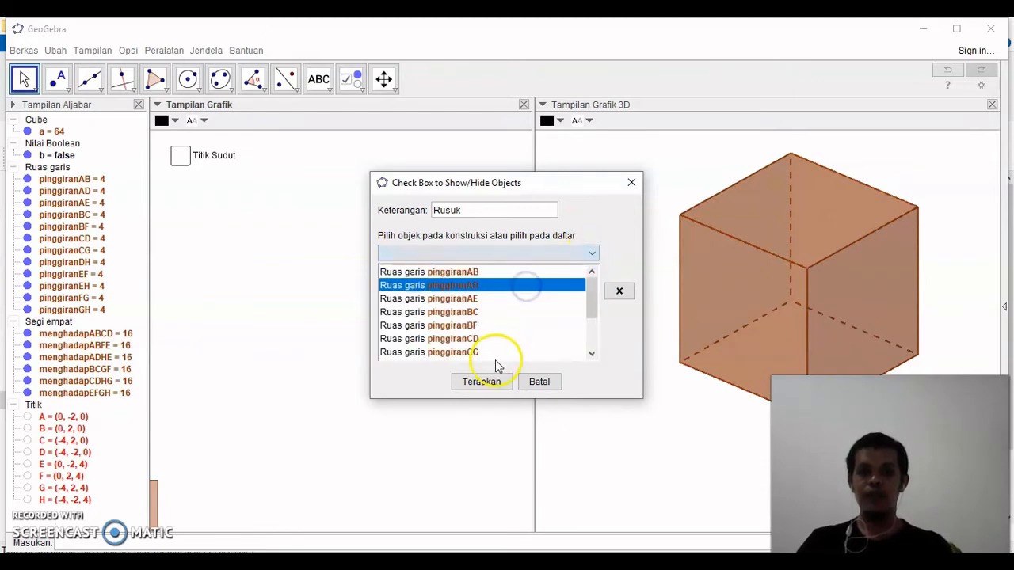
click(494, 382)
key(Escape)
Test the Rusuk check box by toggling it, and leave it unticked to hide the cube's edges.
click(190, 191)
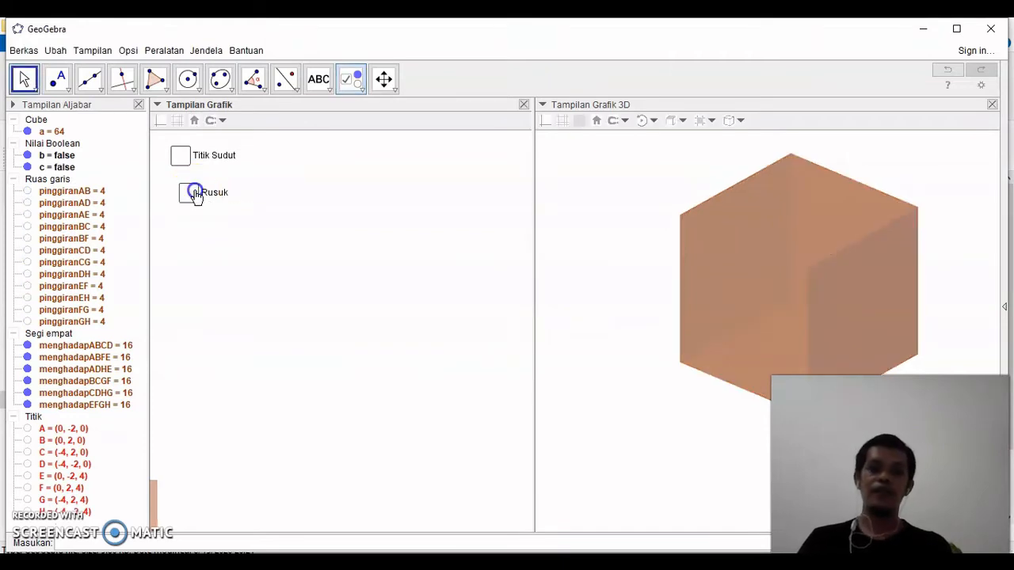
click(190, 192)
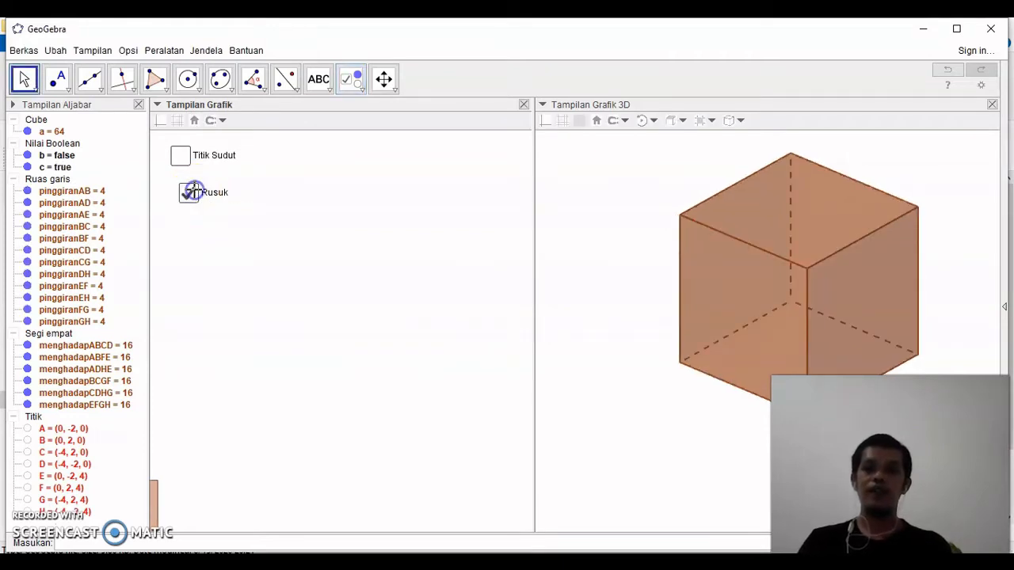
click(190, 191)
click(191, 192)
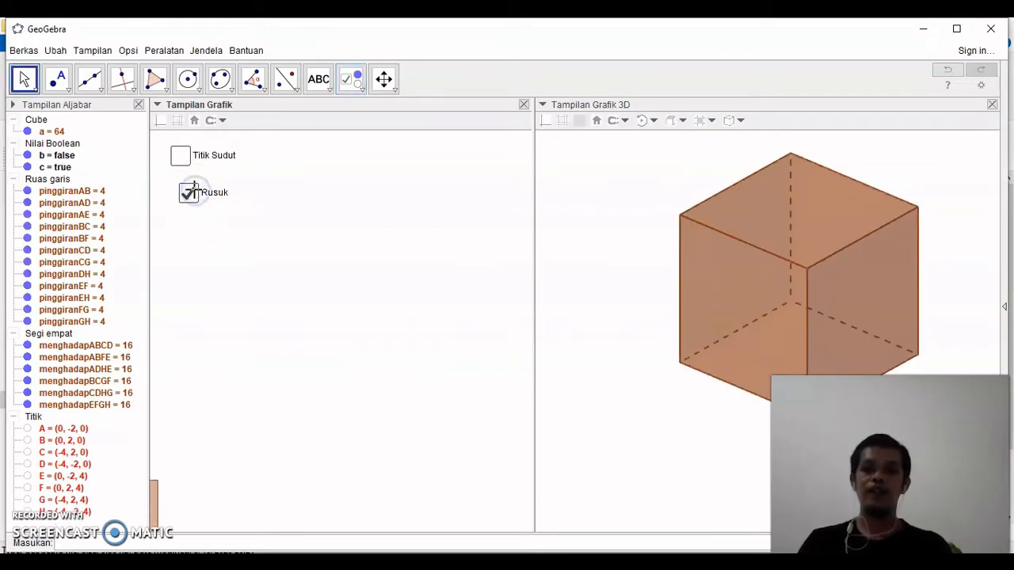
click(191, 192)
click(191, 193)
click(194, 195)
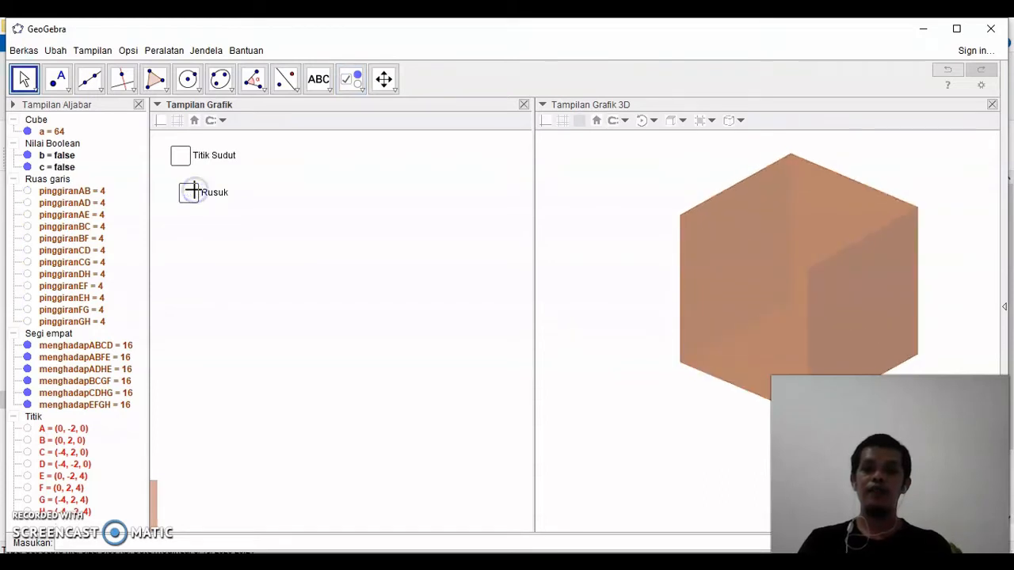
Unlock the Rusuk check box's position and align it directly beneath the Titik Sudut check box.
right_click(194, 191)
click(252, 256)
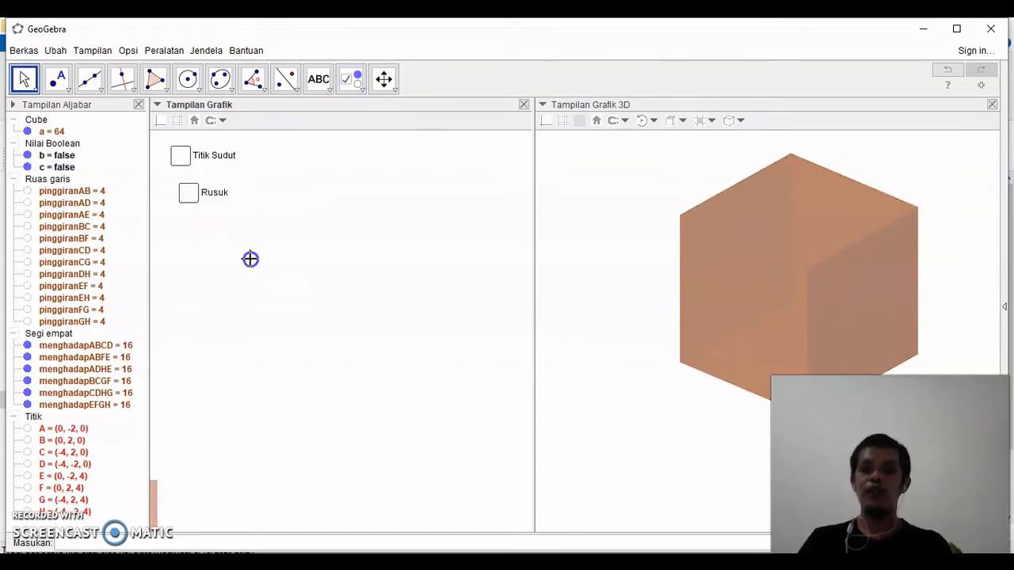
drag(198, 188, 186, 170)
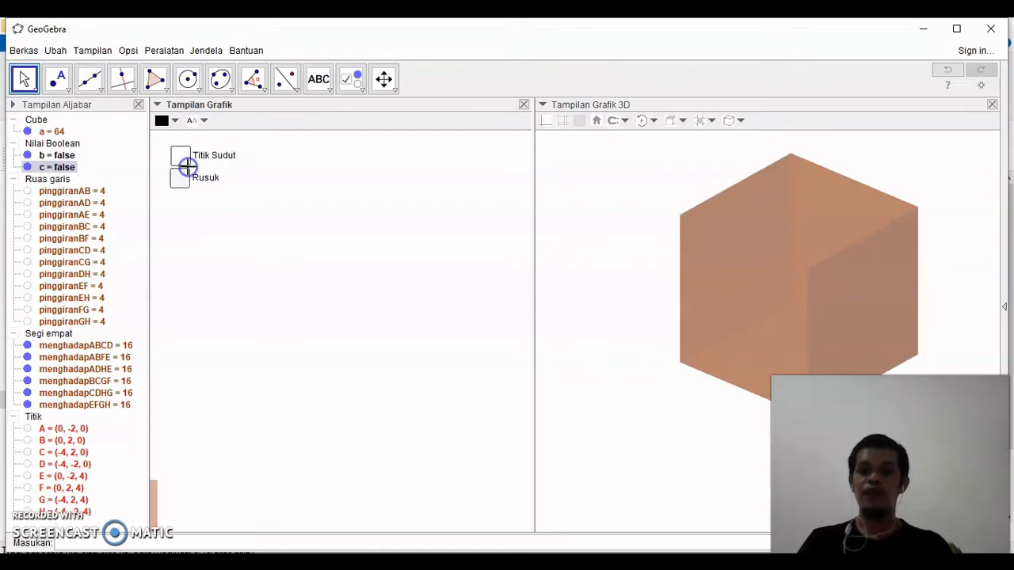
Create a show/hide check box below Rusuk captioned "Bidang ABCD" that controls the face menghadapABCD.
click(353, 82)
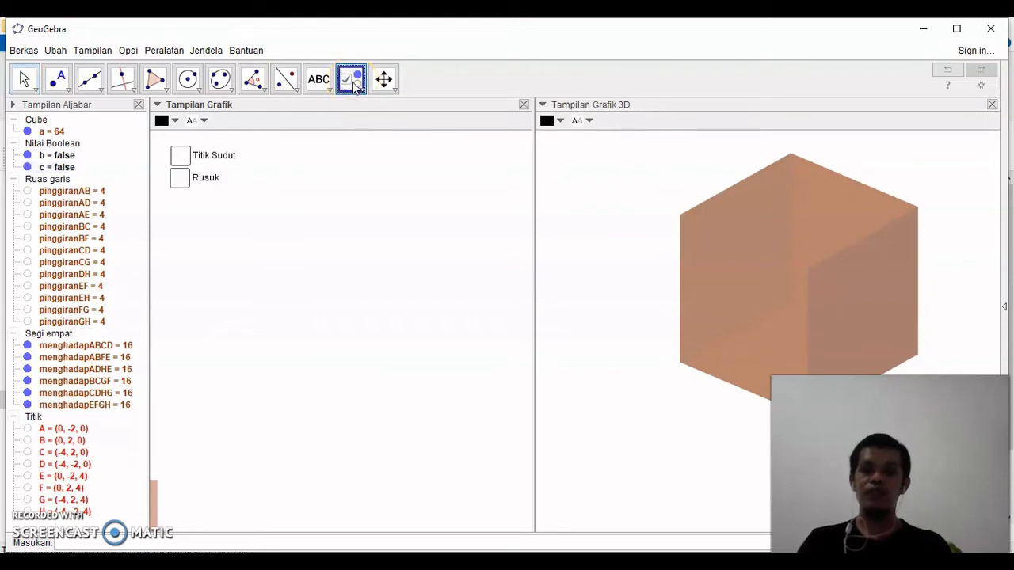
click(173, 196)
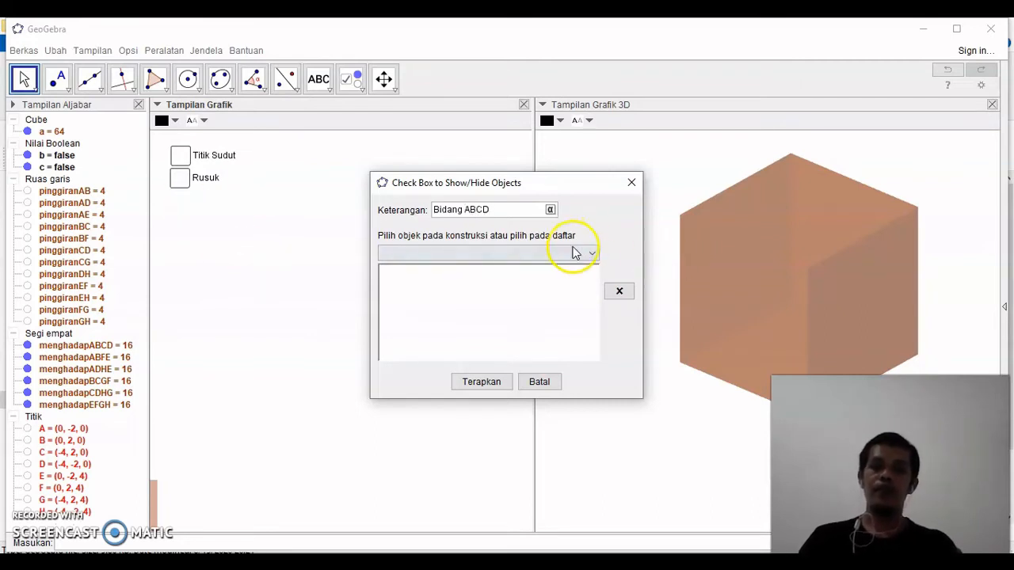
click(595, 255)
drag(596, 277, 596, 323)
click(564, 310)
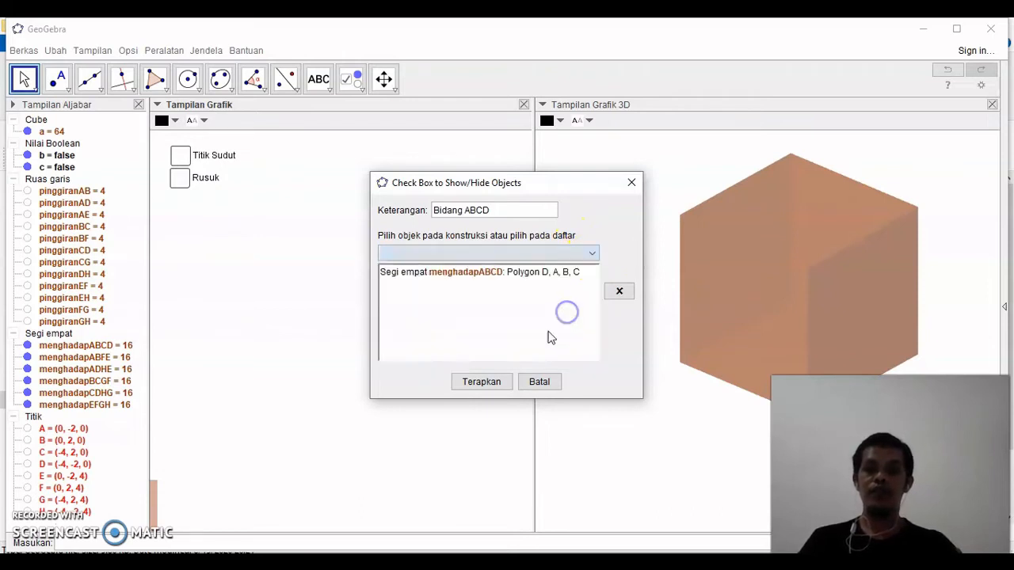
click(499, 385)
Unlock the Bidang ABCD check box, align it directly beneath Rusuk and leave it unticked.
click(229, 208)
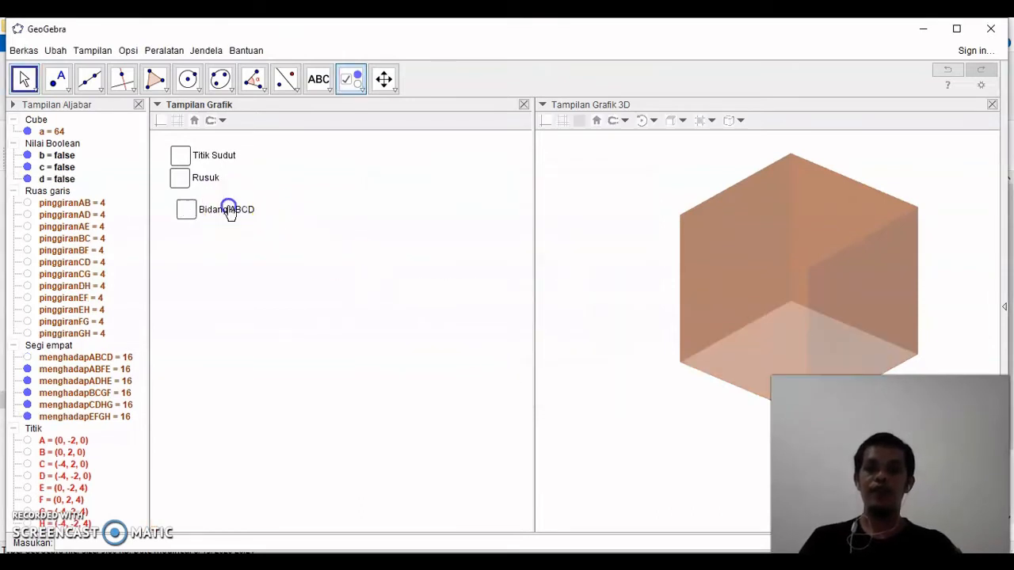
click(215, 212)
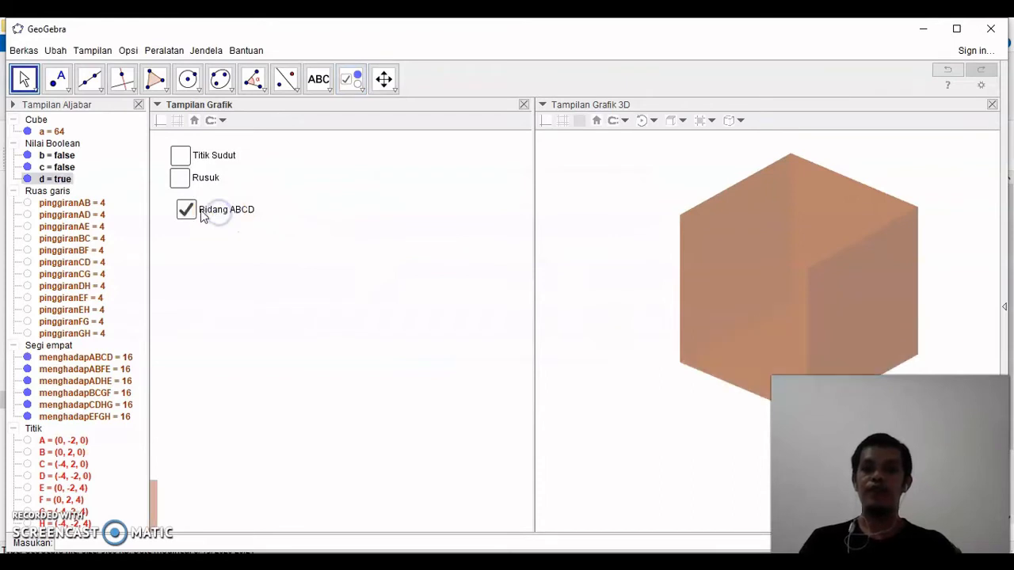
right_click(196, 215)
click(243, 274)
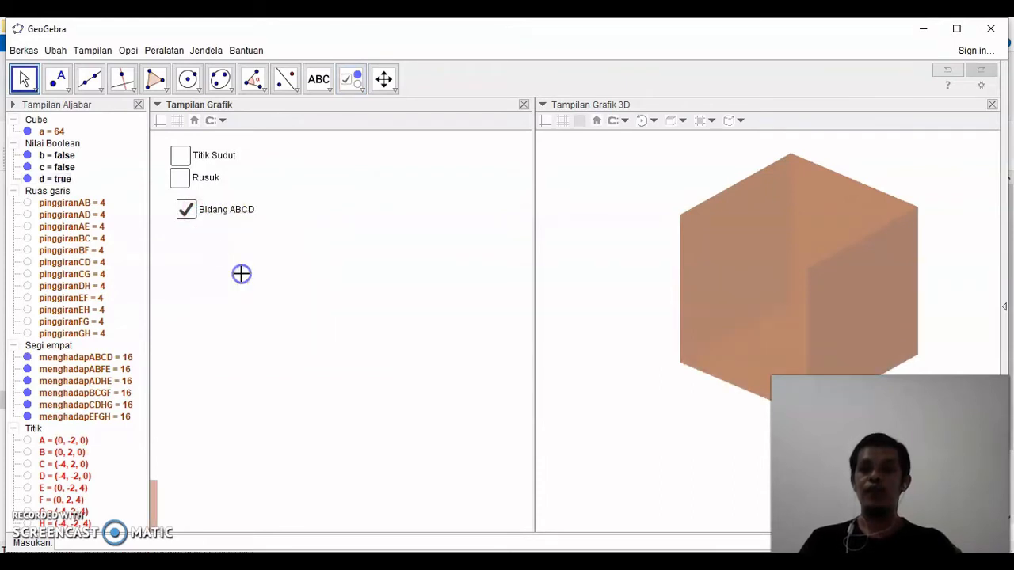
drag(203, 222, 190, 204)
click(190, 204)
Create a show/hide check box below Bidang ABCD captioned "Bidang Sisi EFGH" that controls the face menghadapEFGH.
click(352, 79)
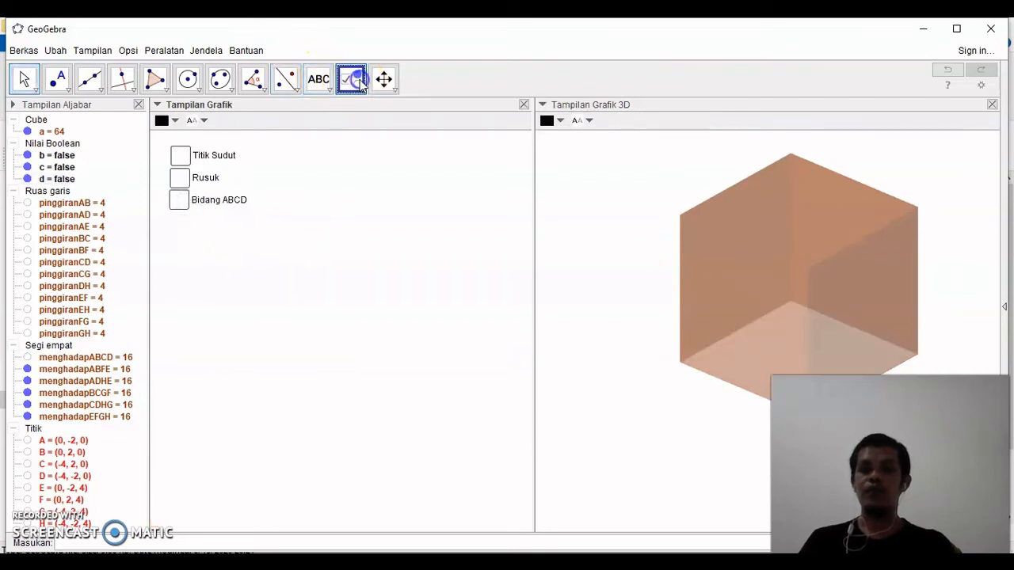
click(172, 219)
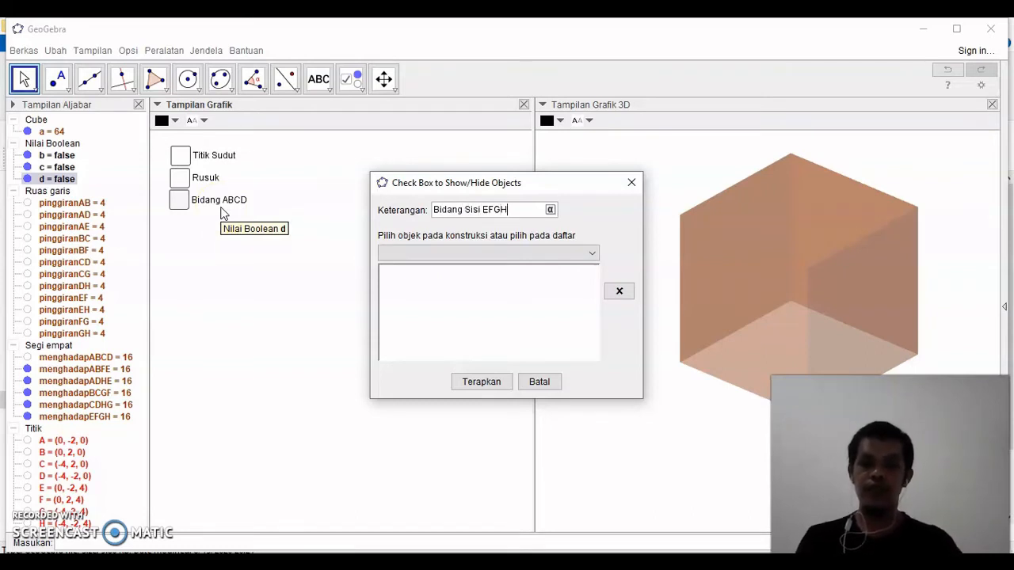
click(592, 254)
drag(594, 289, 594, 331)
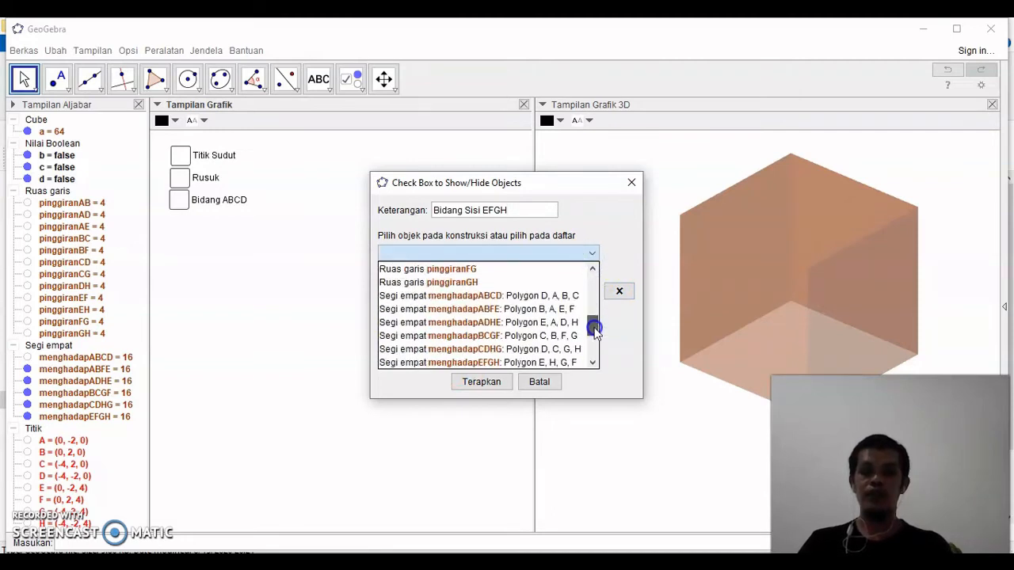
click(564, 363)
click(491, 381)
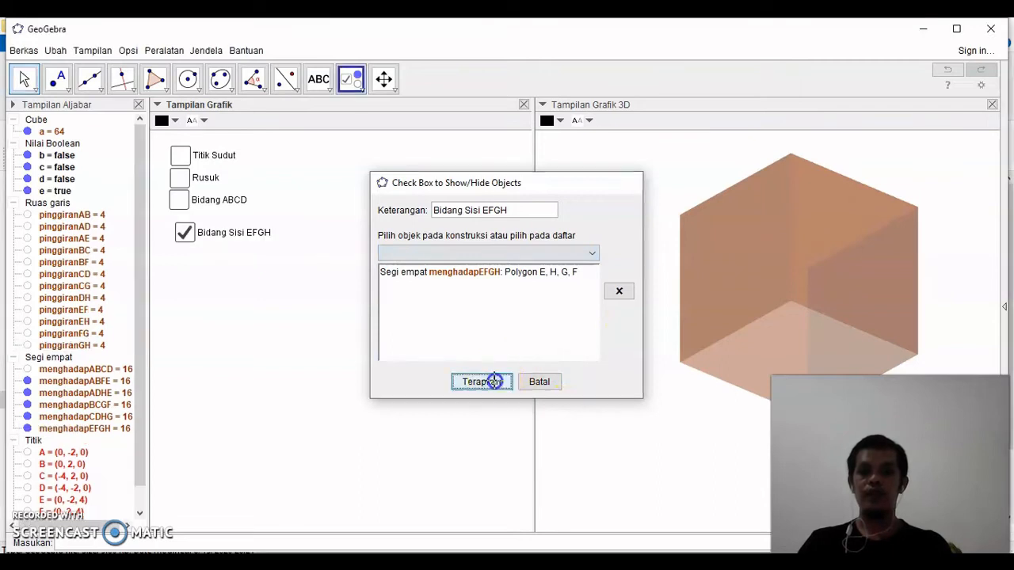
Unlock the Bidang Sisi EFGH check box, align it directly beneath Bidang ABCD and leave it unticked.
click(190, 231)
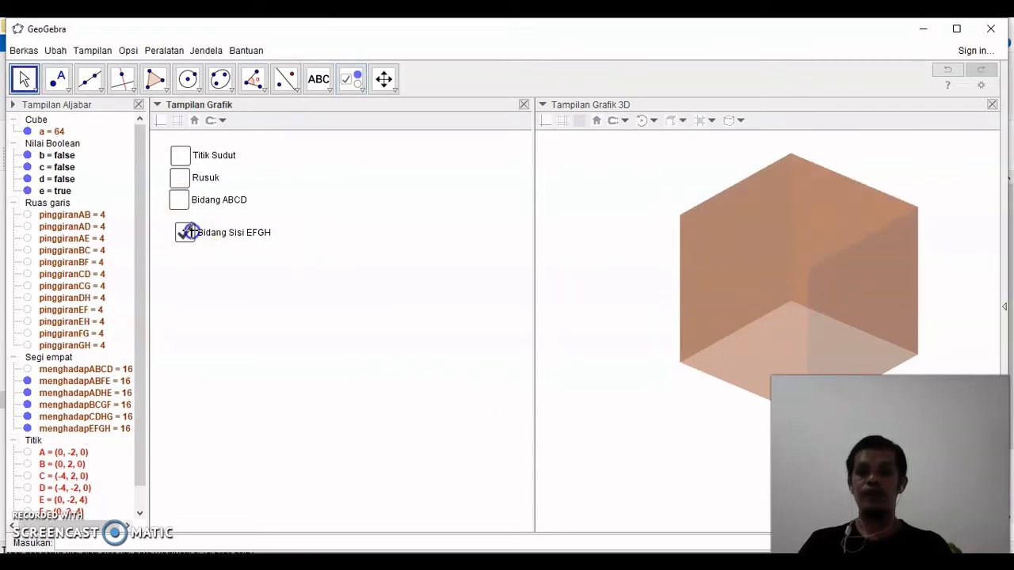
right_click(188, 232)
click(261, 297)
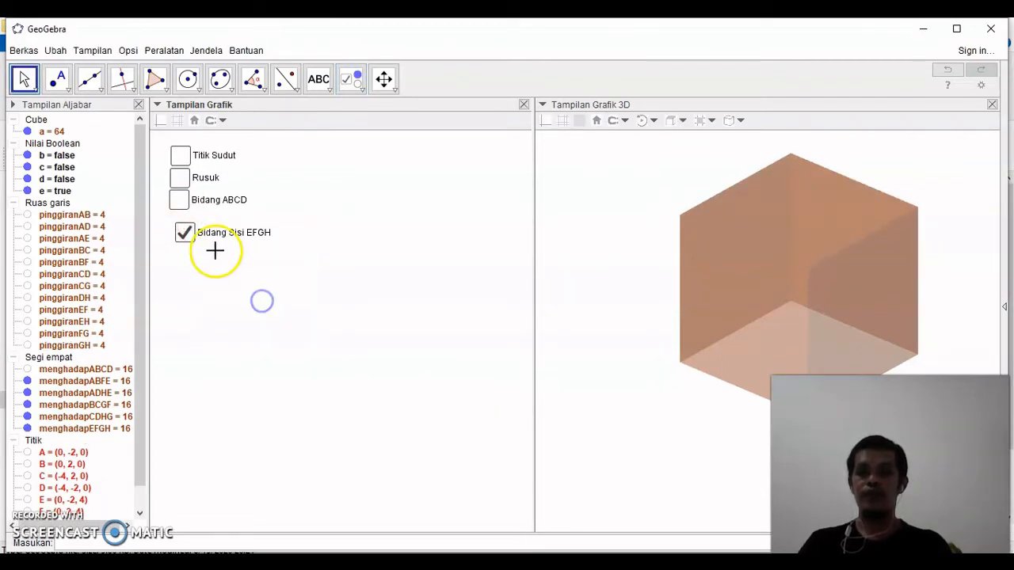
mouse_move(188, 233)
mouse_down()
mouse_move(192, 242)
mouse_move(186, 233)
mouse_up()
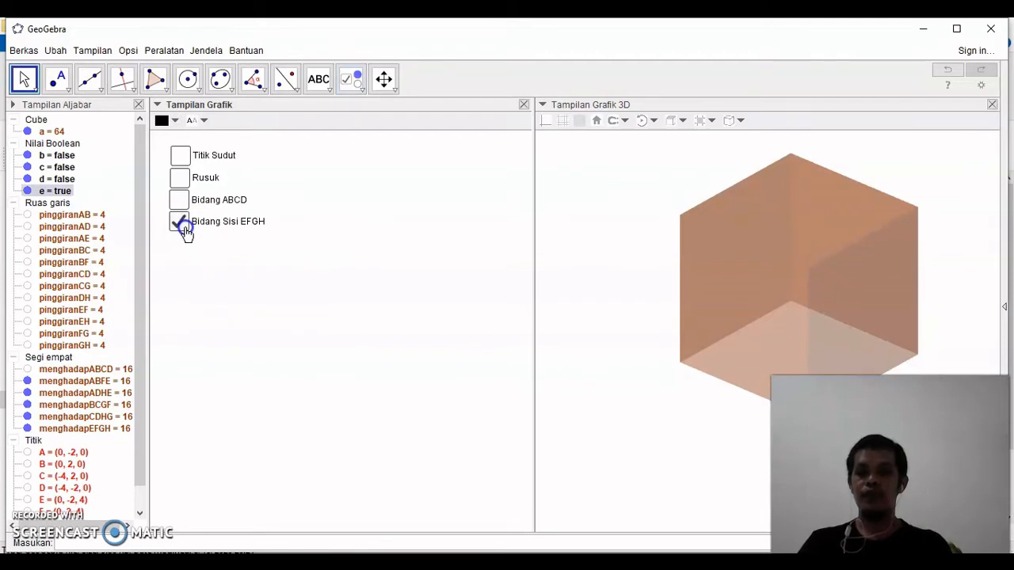
click(181, 222)
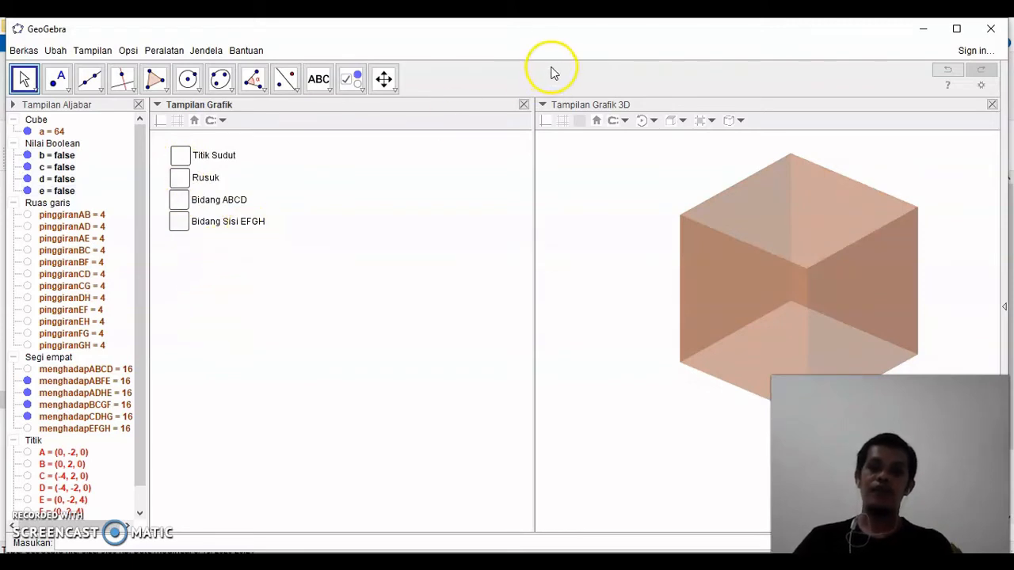
Tick the Rusuk, Titik Sudut, Bidang ABCD and Bidang Sisi EFGH check boxes to show the vertices, edges and both faces.
click(190, 175)
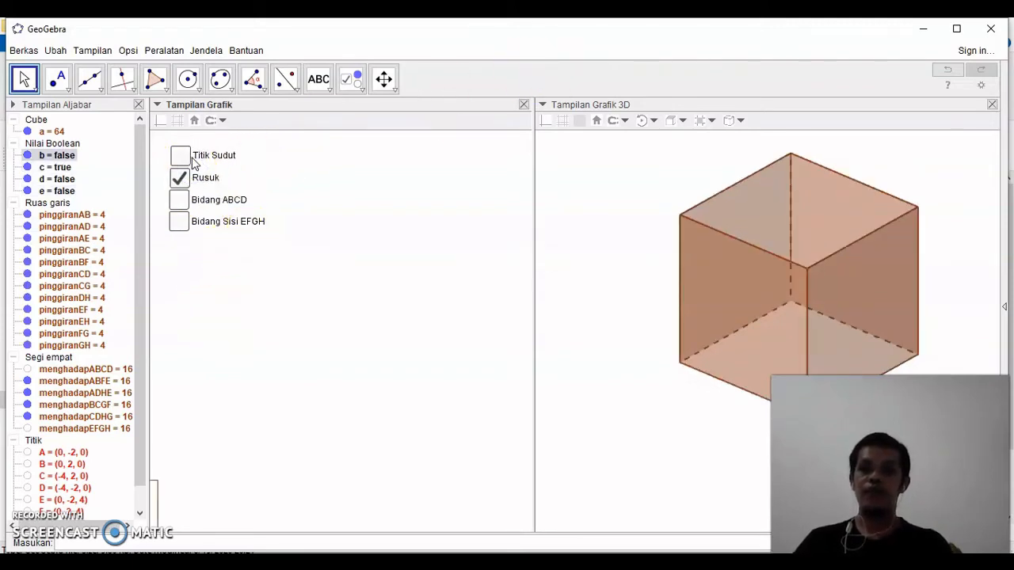
click(192, 156)
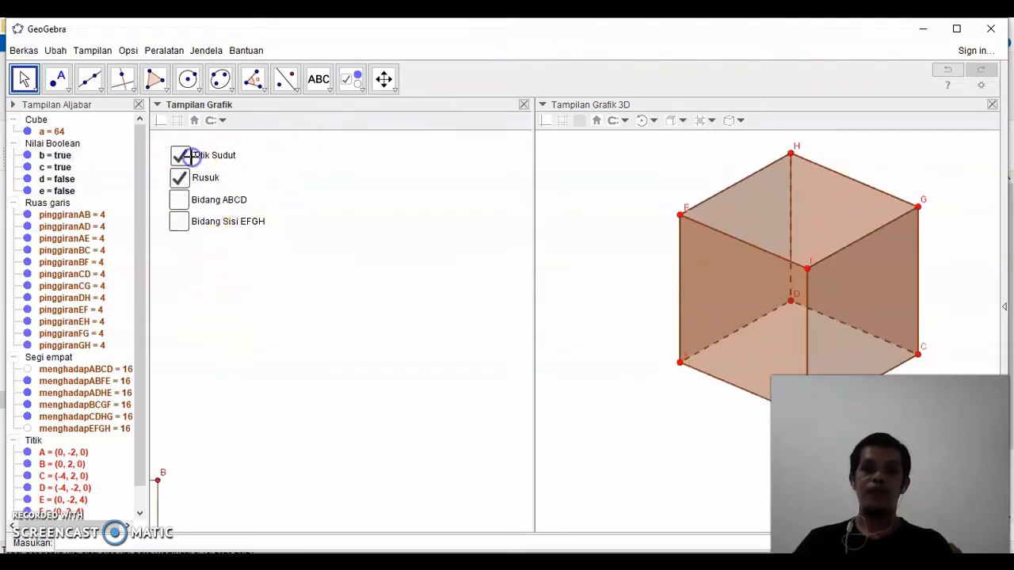
click(181, 201)
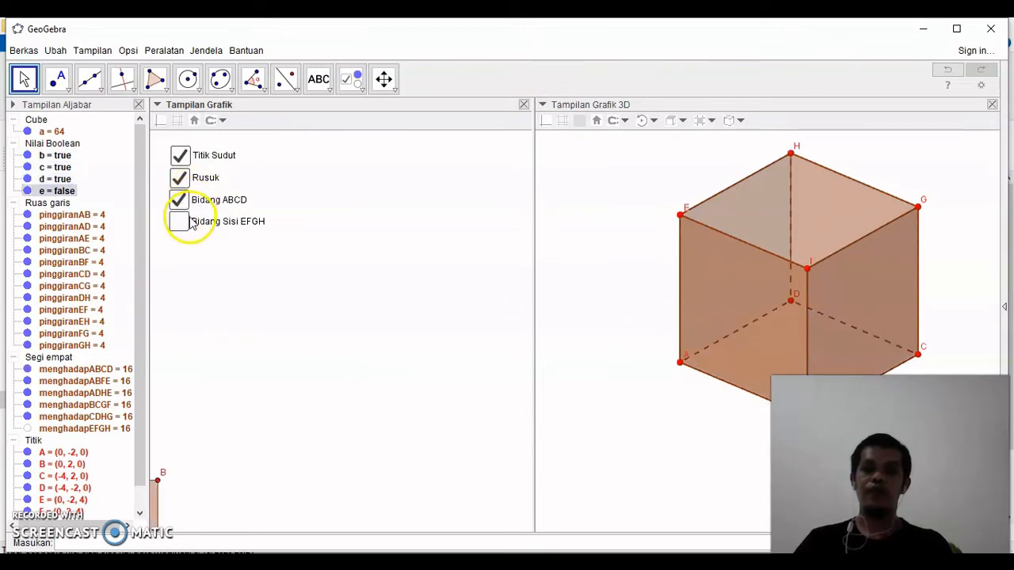
click(186, 220)
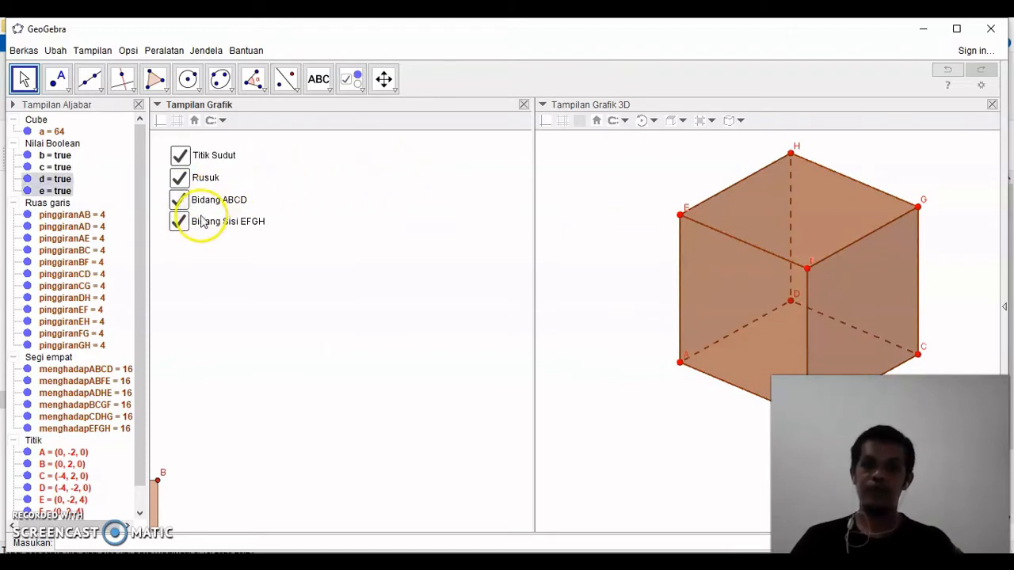
Create a show/hide check box below Bidang Sisi EFGH captioned "Bidang ABEF" that controls the face menghadapABFE.
click(351, 78)
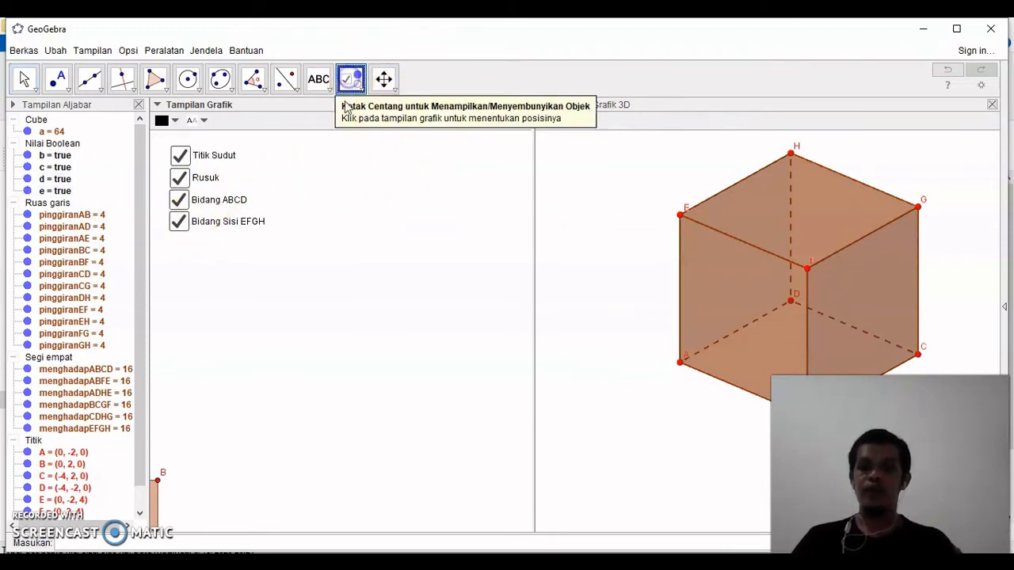
click(171, 234)
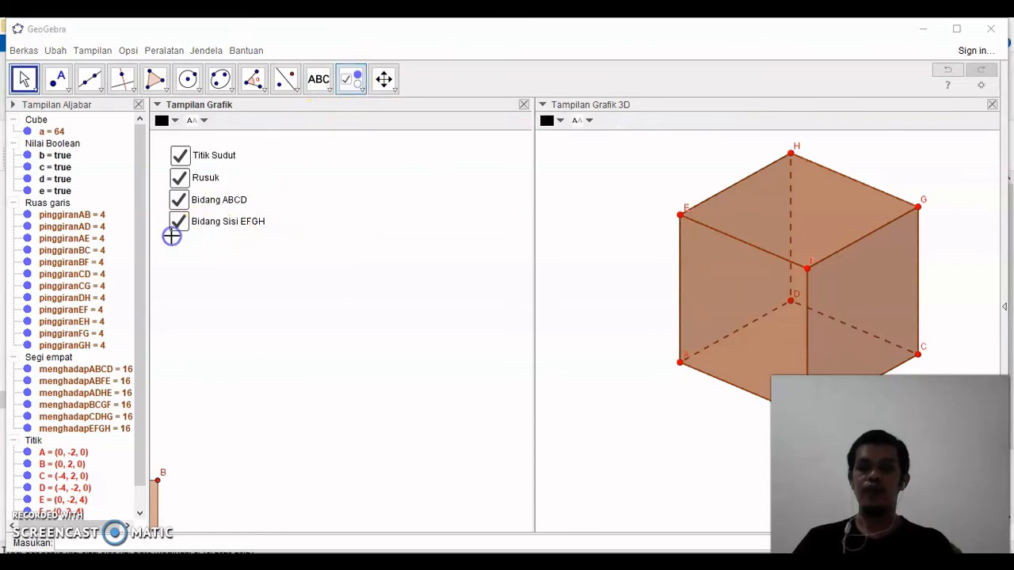
click(402, 339)
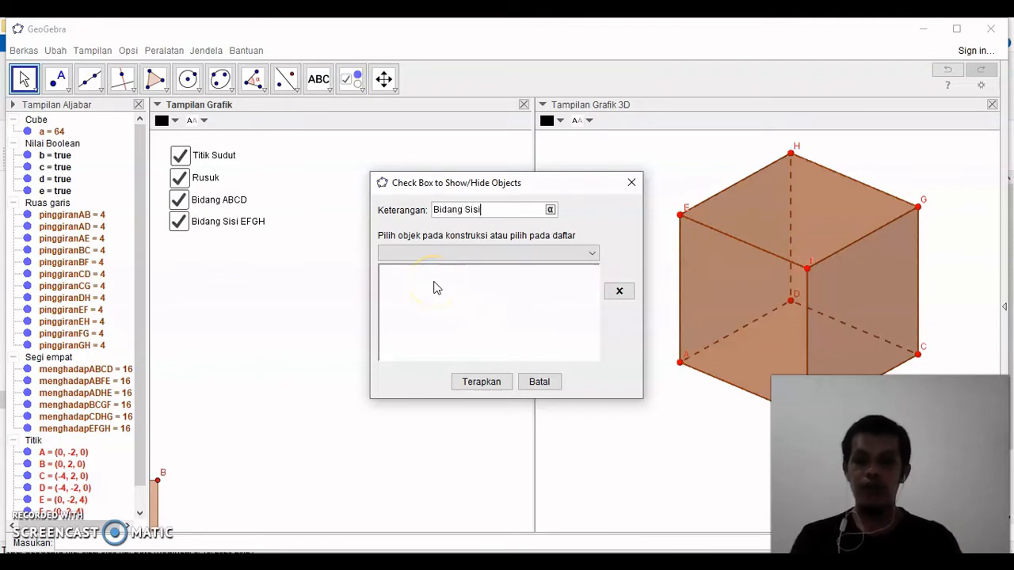
text(Bidang ABEF)
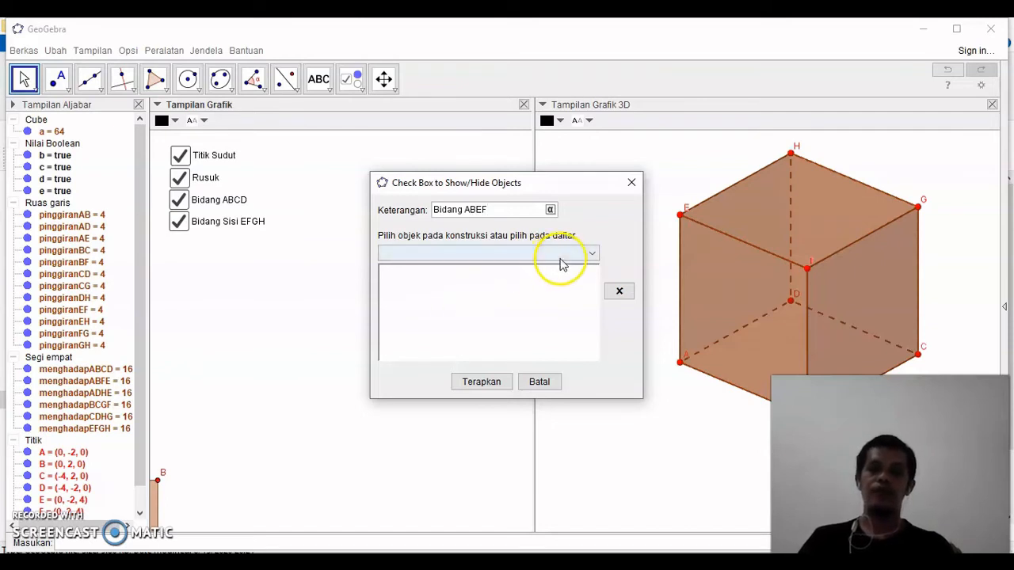
click(588, 252)
drag(592, 281, 592, 323)
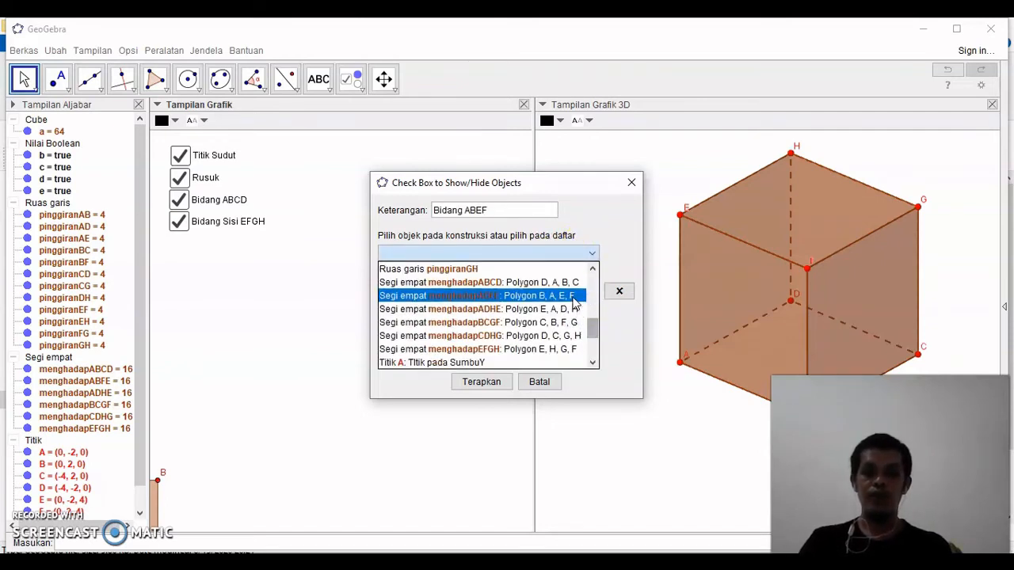
click(573, 295)
click(482, 381)
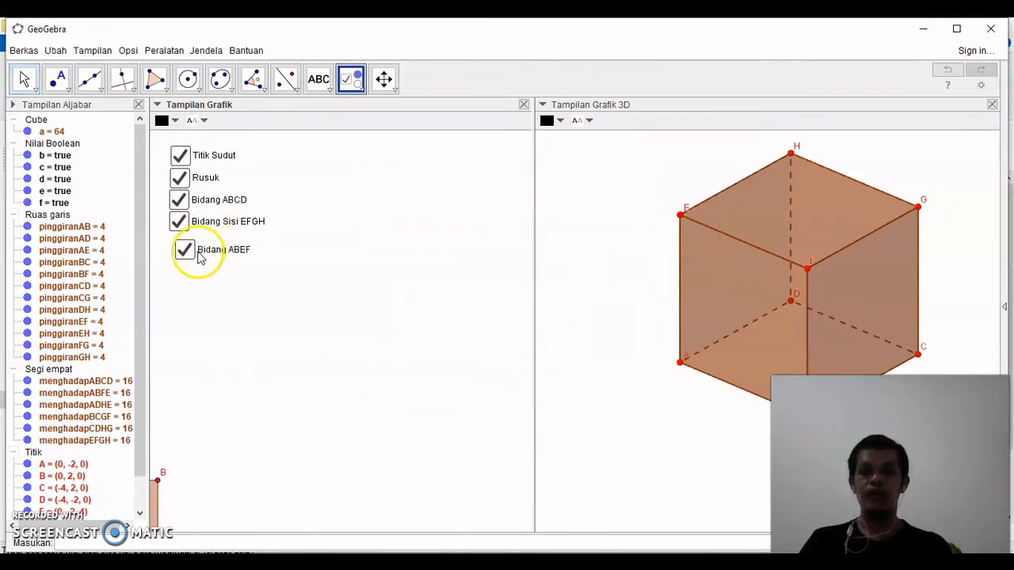
Untick and unlock the Bidang ABEF check box, and align it directly beneath Bidang Sisi EFGH.
click(194, 252)
right_click(199, 254)
click(264, 316)
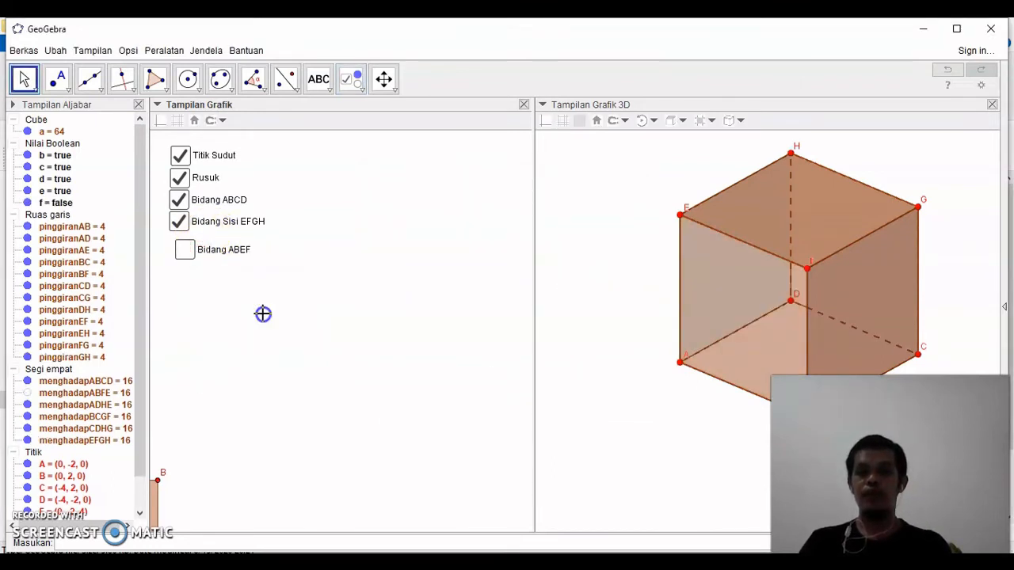
click(184, 249)
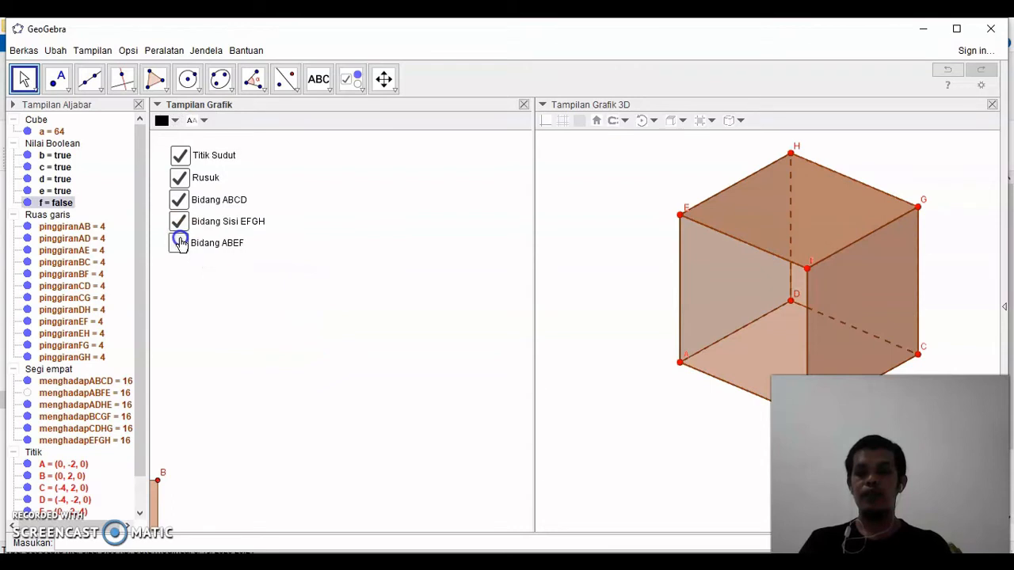
drag(183, 247, 179, 242)
click(179, 241)
click(179, 242)
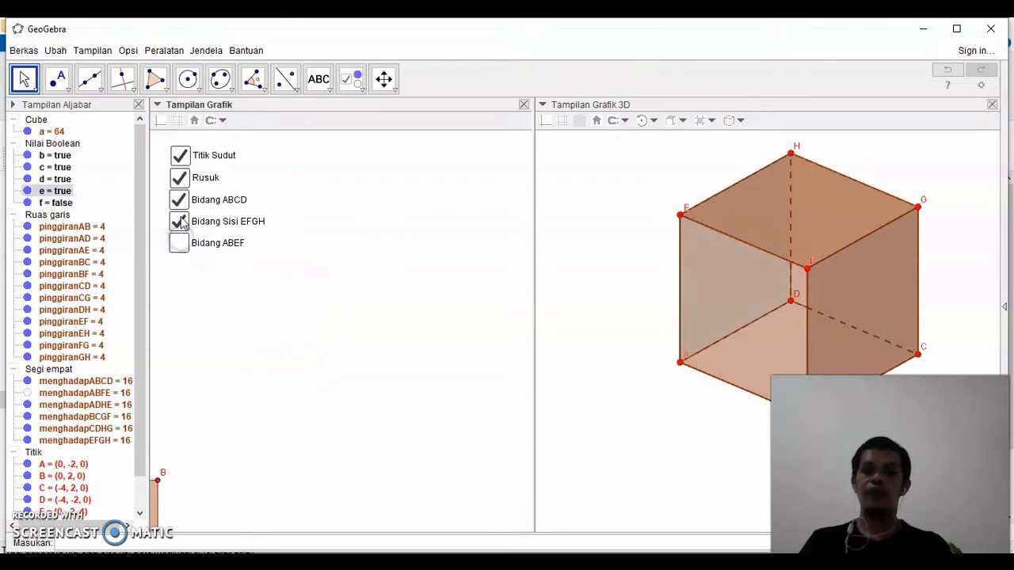
Untick Bidang Sisi EFGH and Bidang ABCD, keeping the Bidang ABCD check box aligned directly beneath Rusuk.
click(179, 220)
click(180, 199)
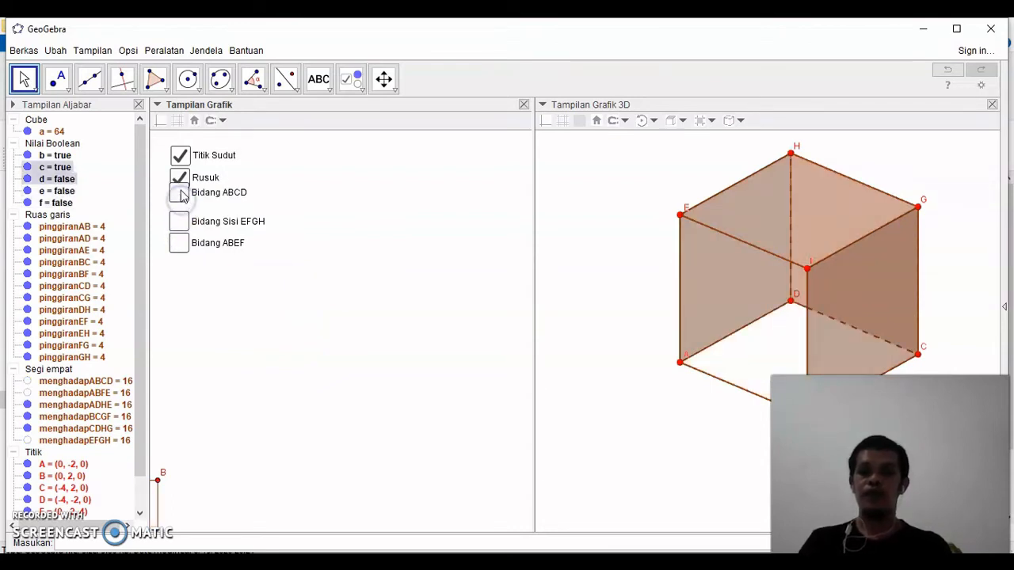
drag(181, 198, 181, 199)
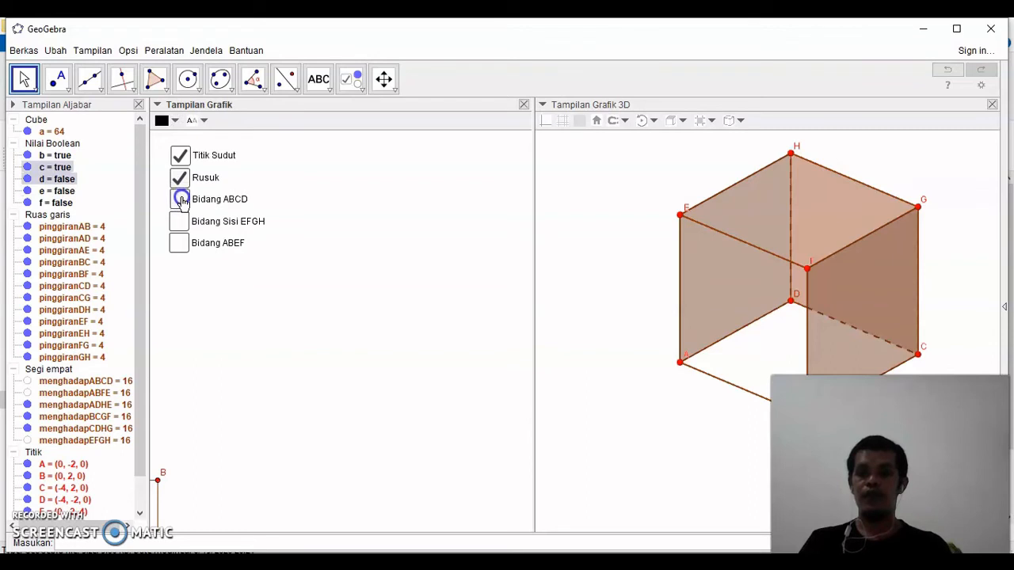
Create a show/hide check box below Bidang ABEF captioned "Bidang DCGH" that controls the face menghadapCDHG.
click(354, 82)
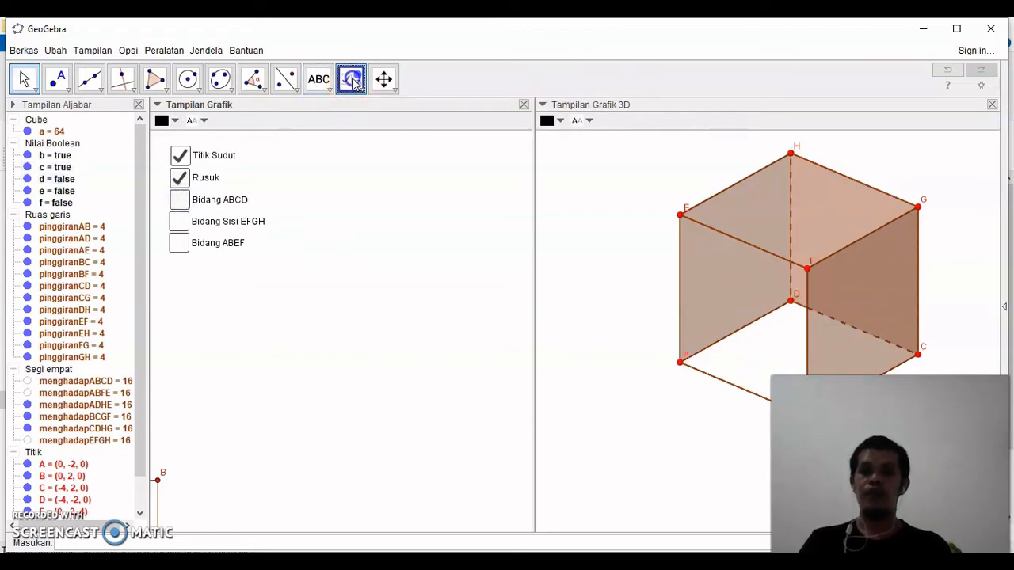
click(172, 263)
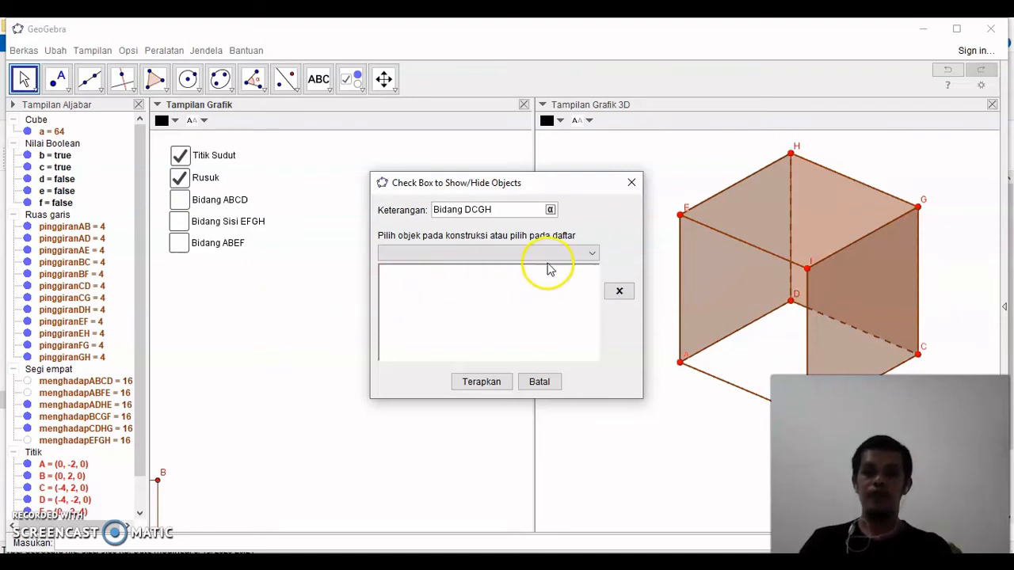
click(591, 252)
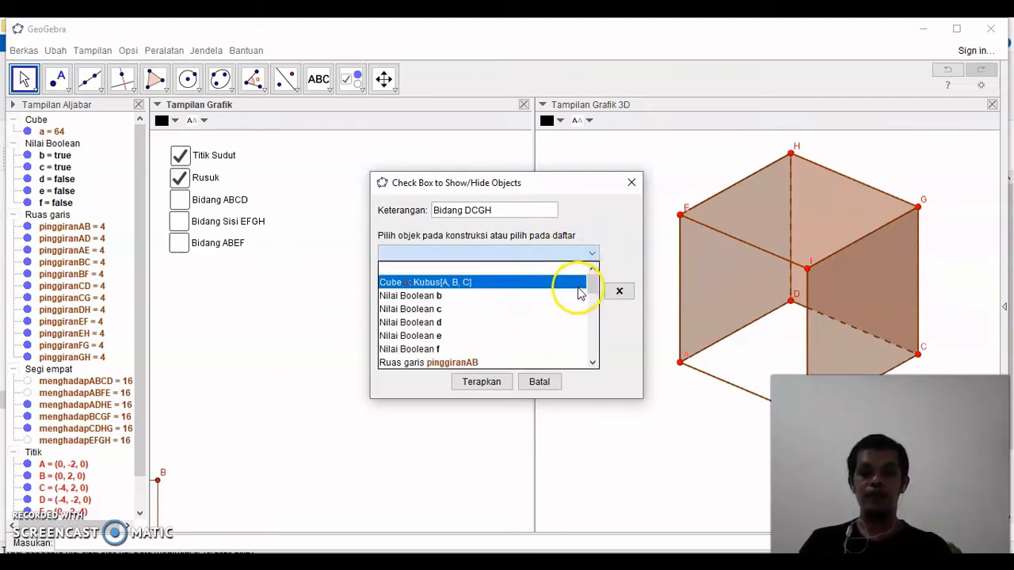
drag(593, 288, 595, 336)
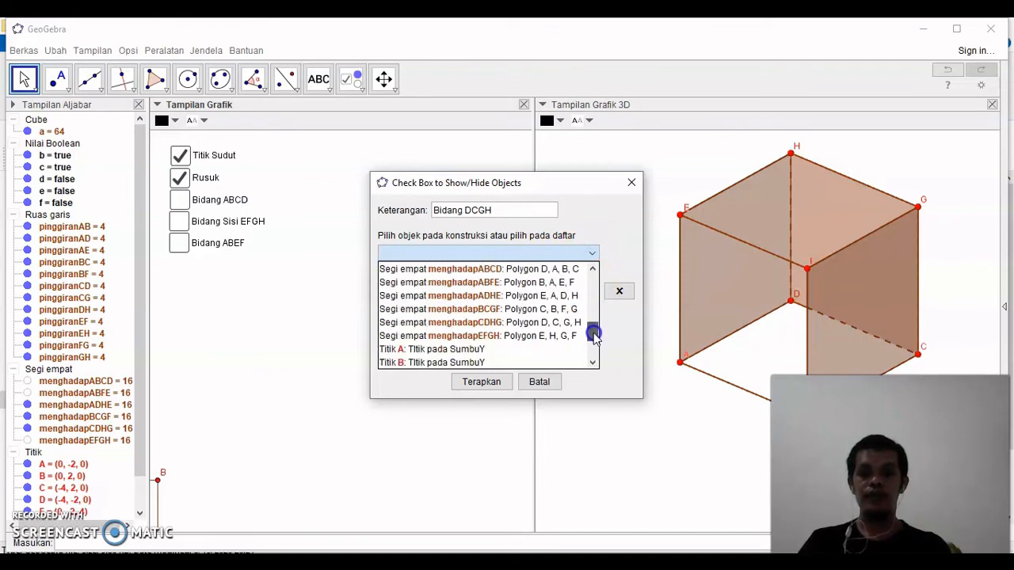
click(543, 323)
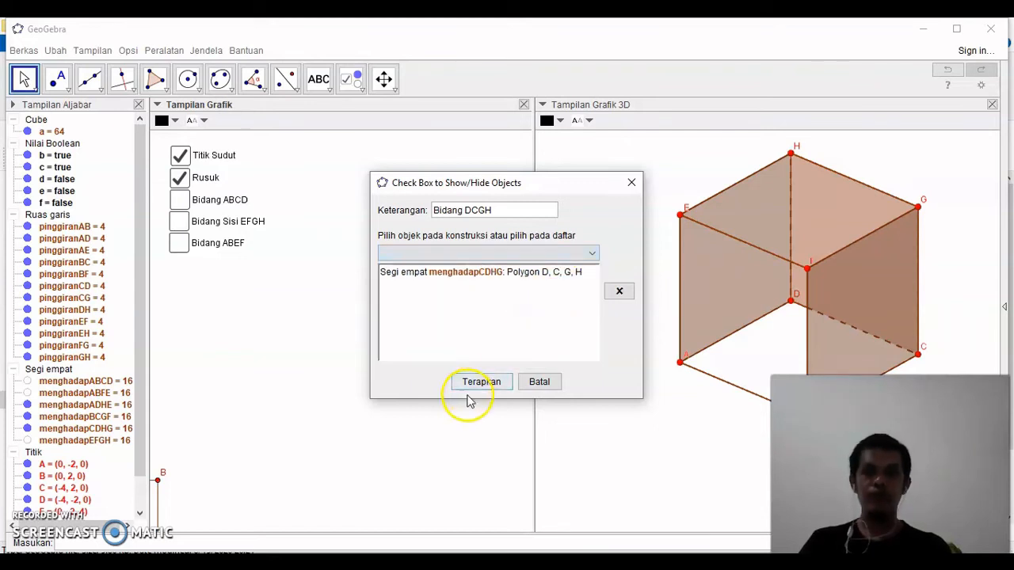
click(480, 383)
Untick and unlock the Bidang DCGH check box, and align it directly beneath Bidang ABEF.
click(202, 287)
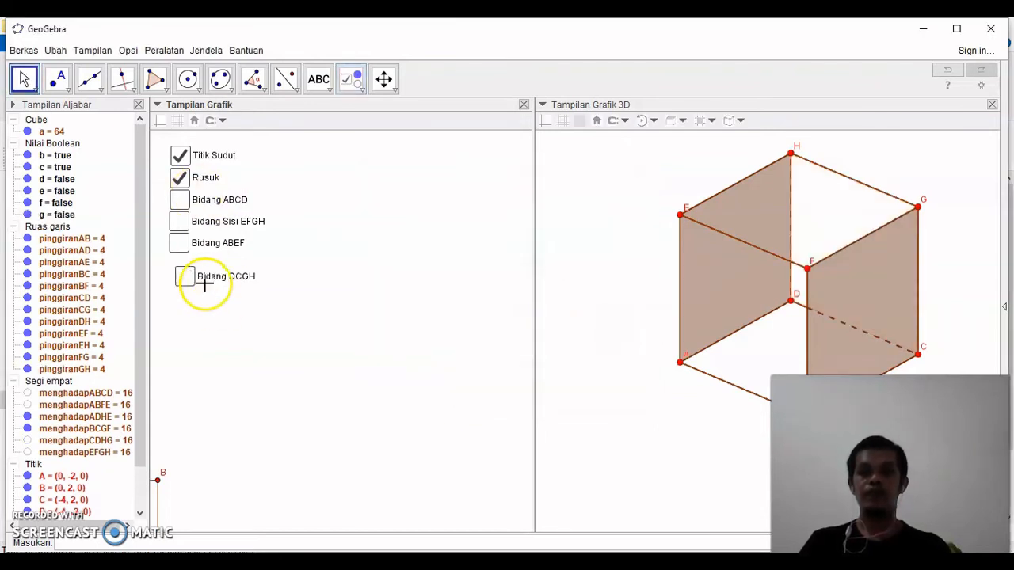
right_click(203, 287)
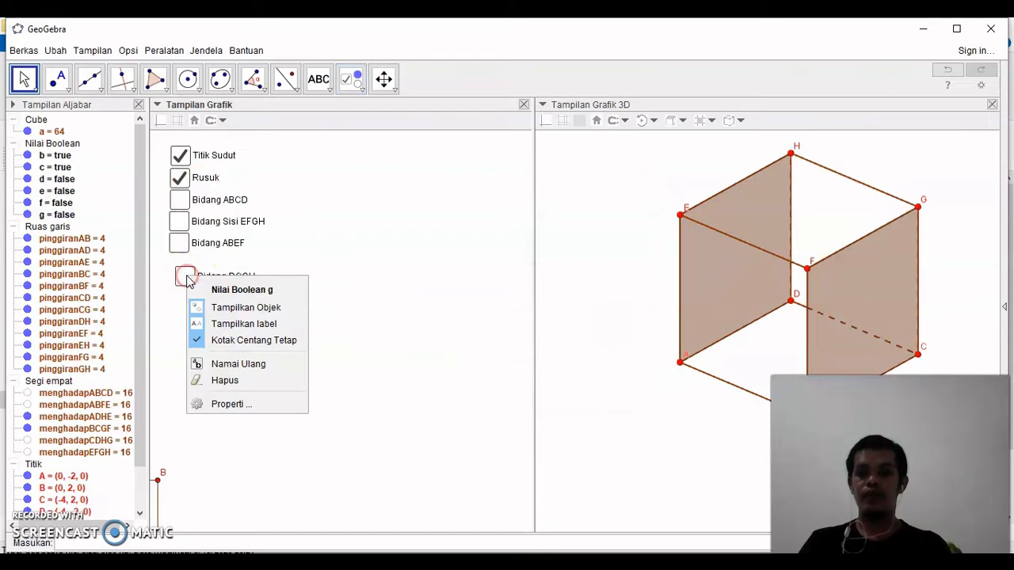
click(221, 340)
drag(190, 277, 188, 267)
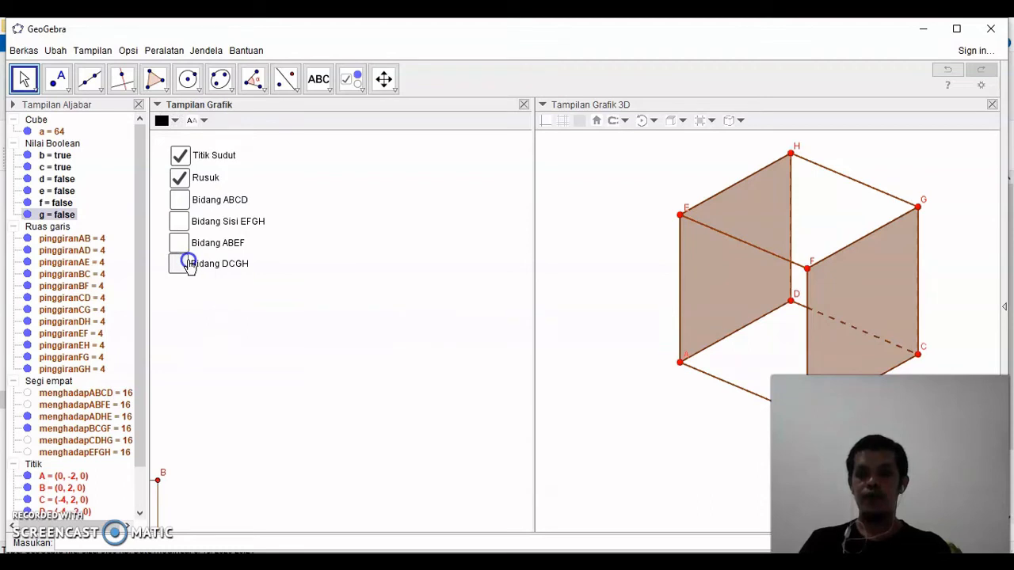
Create a show/hide check box below Bidang DCGH captioned "Bidang ADHE" that controls the face menghadapADHE.
click(351, 81)
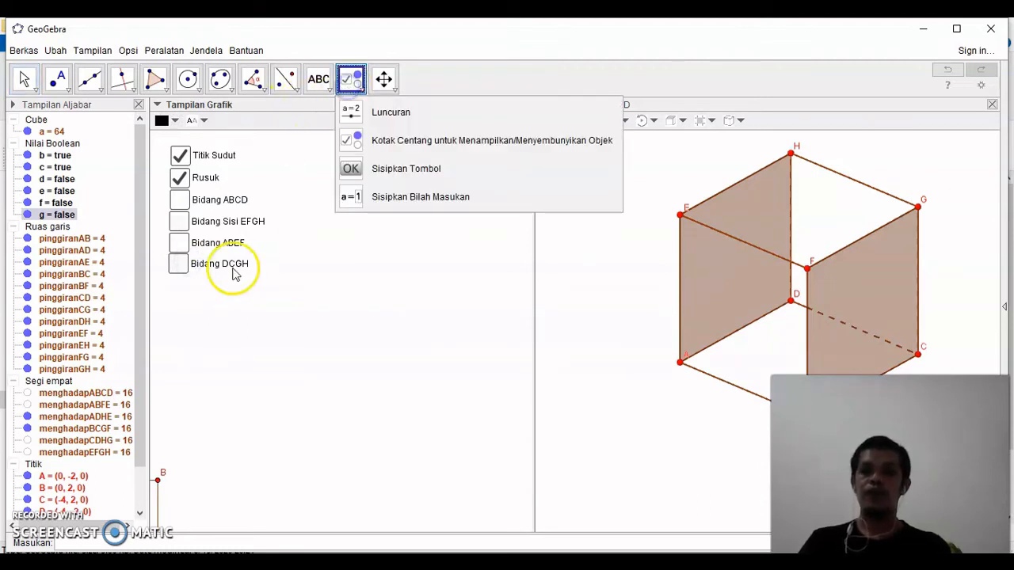
click(414, 141)
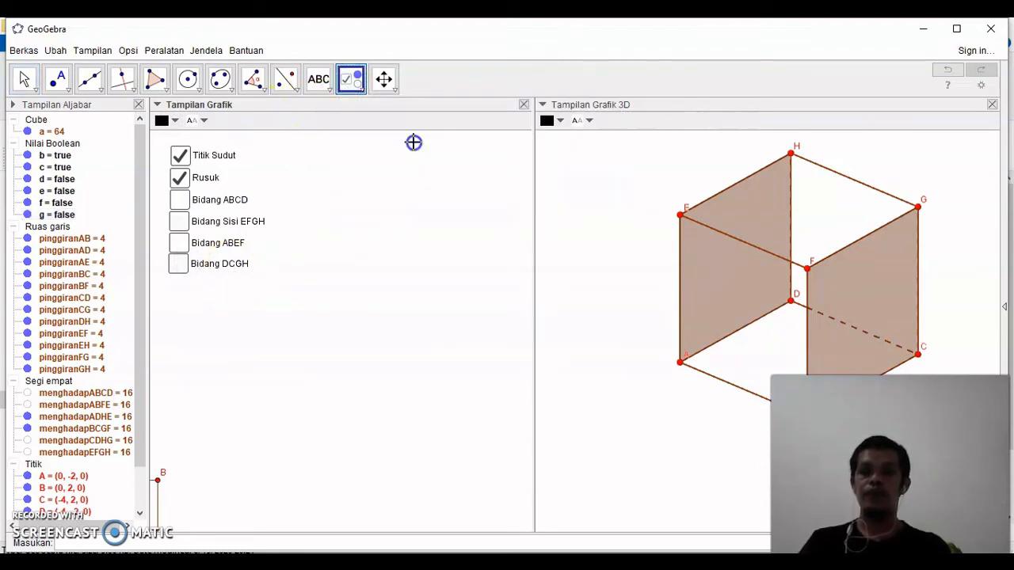
click(171, 280)
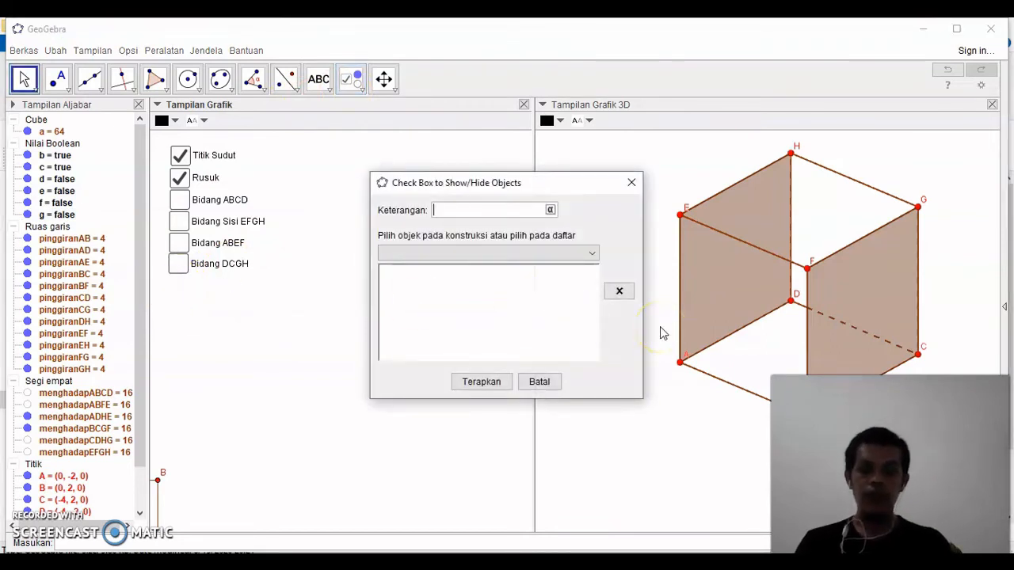
text(Bidang ADHE)
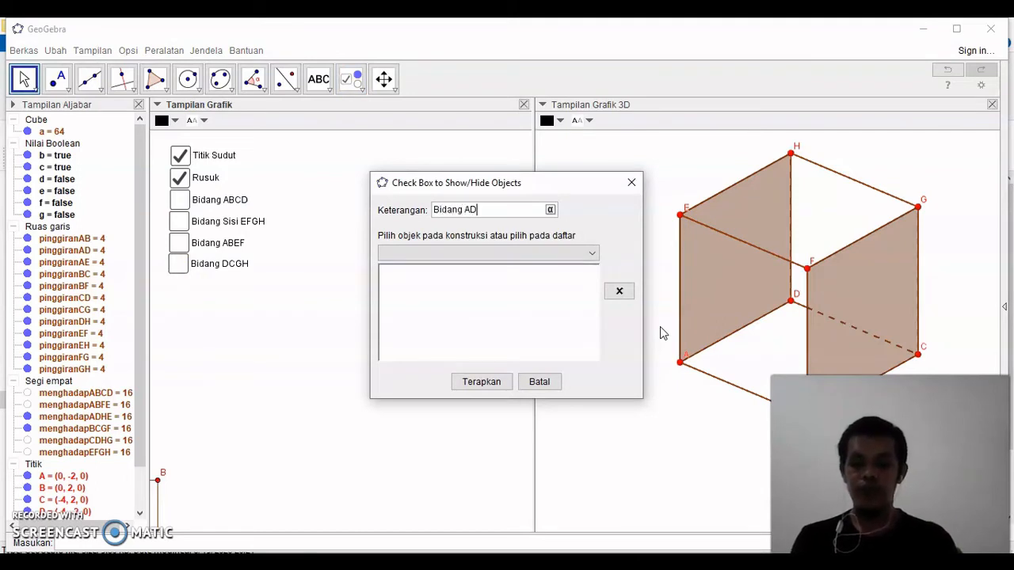
click(591, 253)
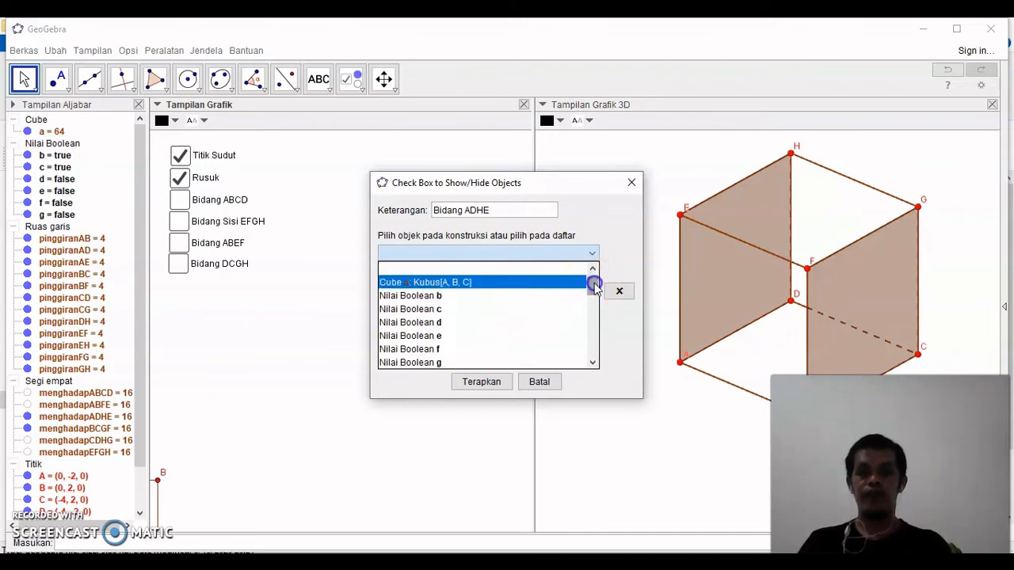
drag(594, 285, 591, 336)
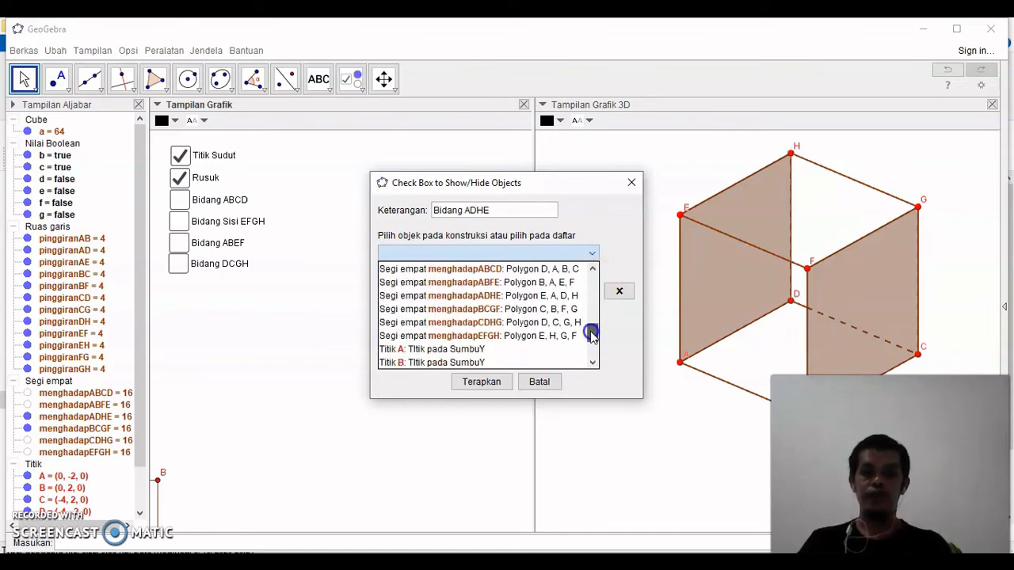
click(558, 295)
click(483, 382)
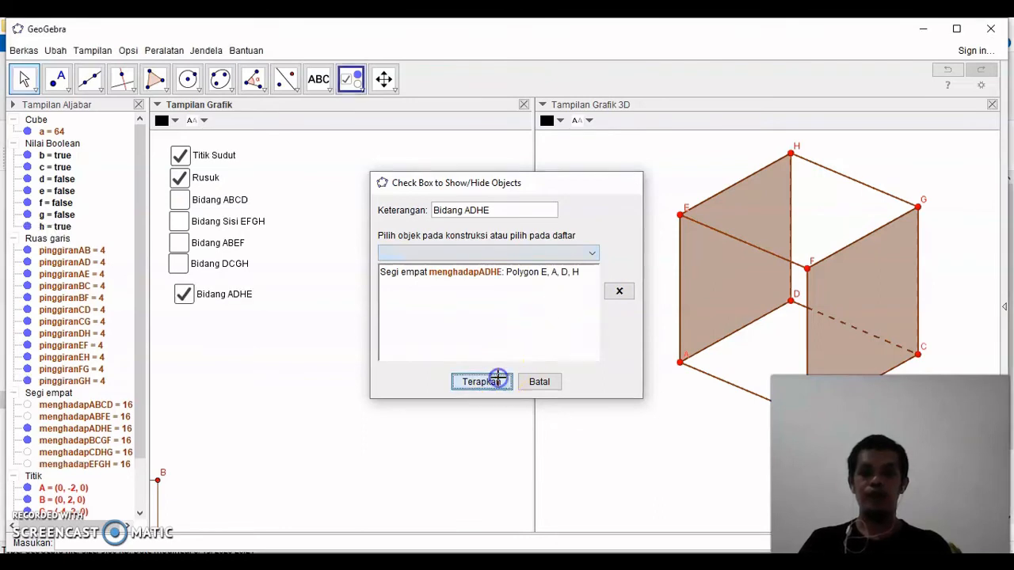
Untick and unlock the Bidang ADHE check box, and align it directly beneath Bidang DCGH.
click(244, 293)
right_click(201, 300)
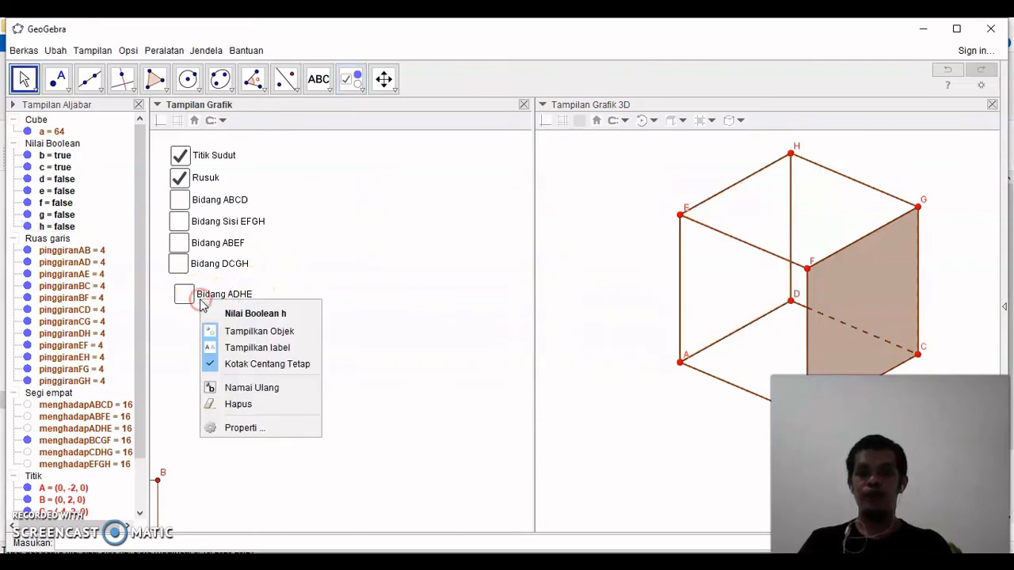
click(214, 361)
drag(183, 293, 178, 286)
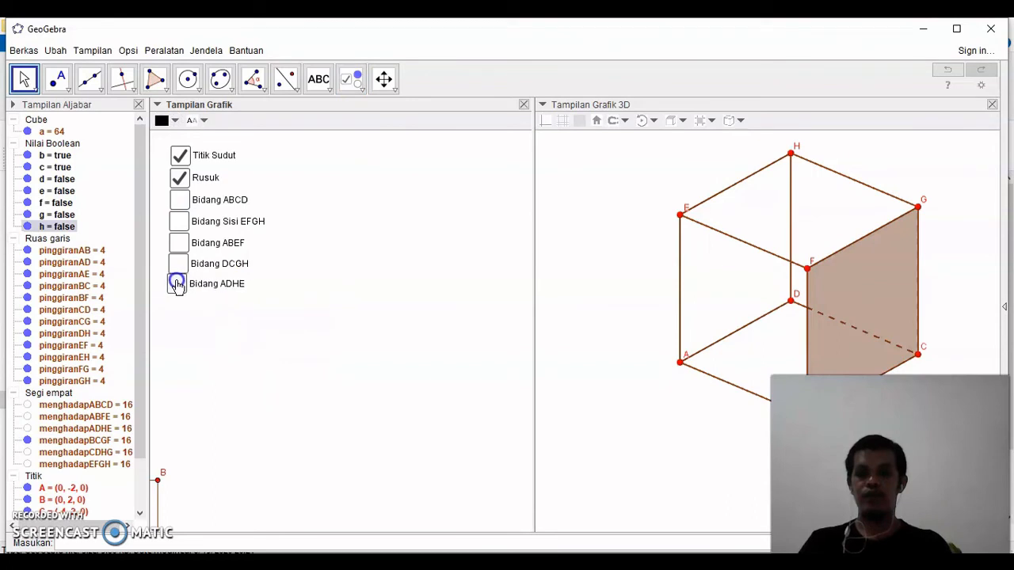
Create a show/hide check box below Bidang ADHE captioned "Bidang BCGF" that controls the face menghadapBCGF.
click(350, 79)
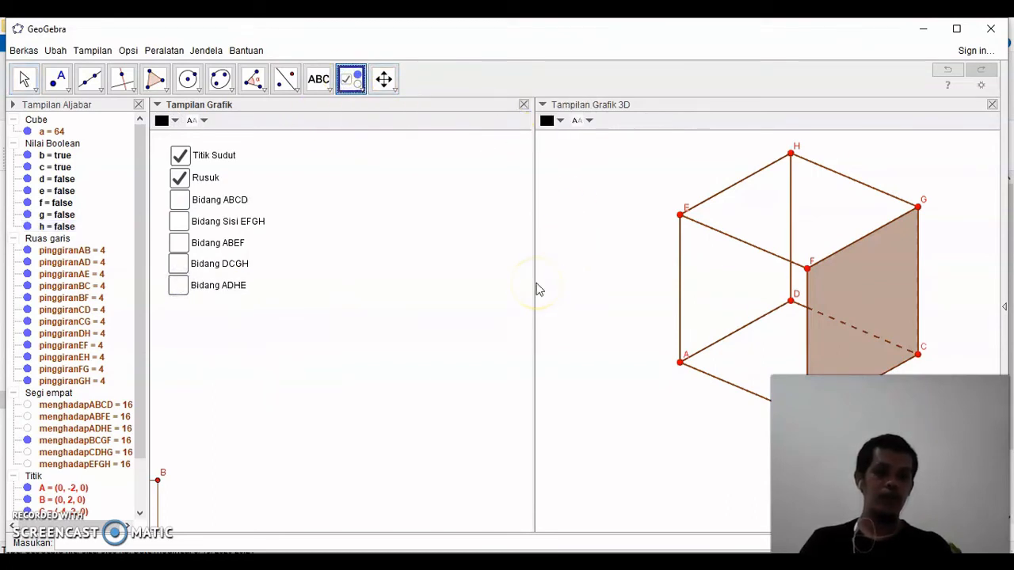
click(174, 309)
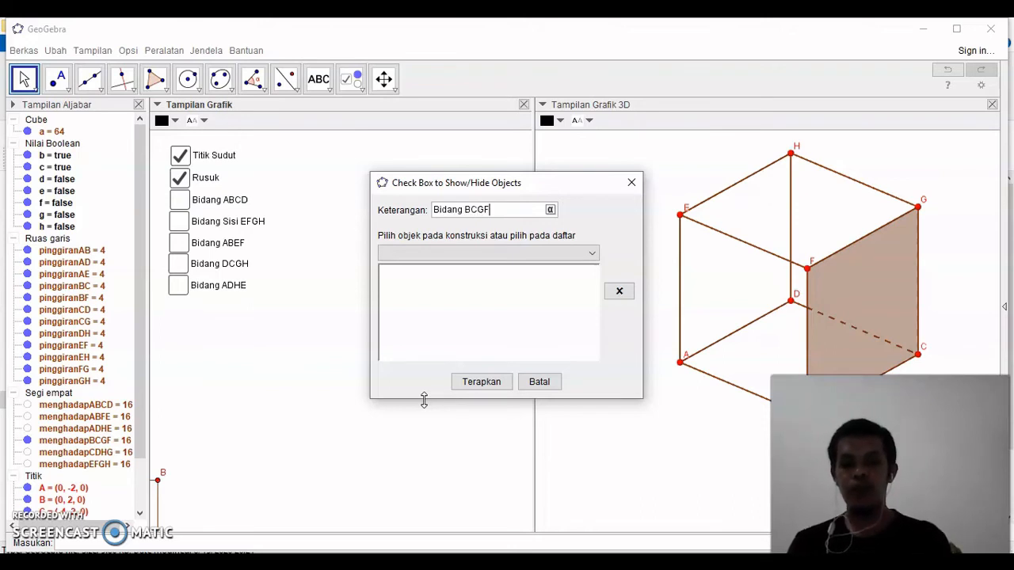
click(591, 252)
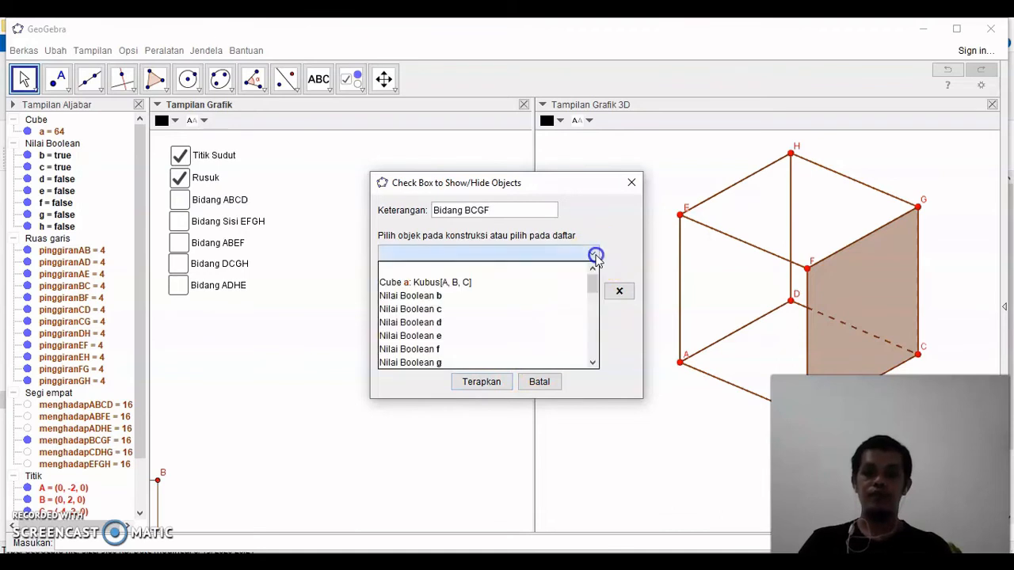
drag(589, 293, 593, 342)
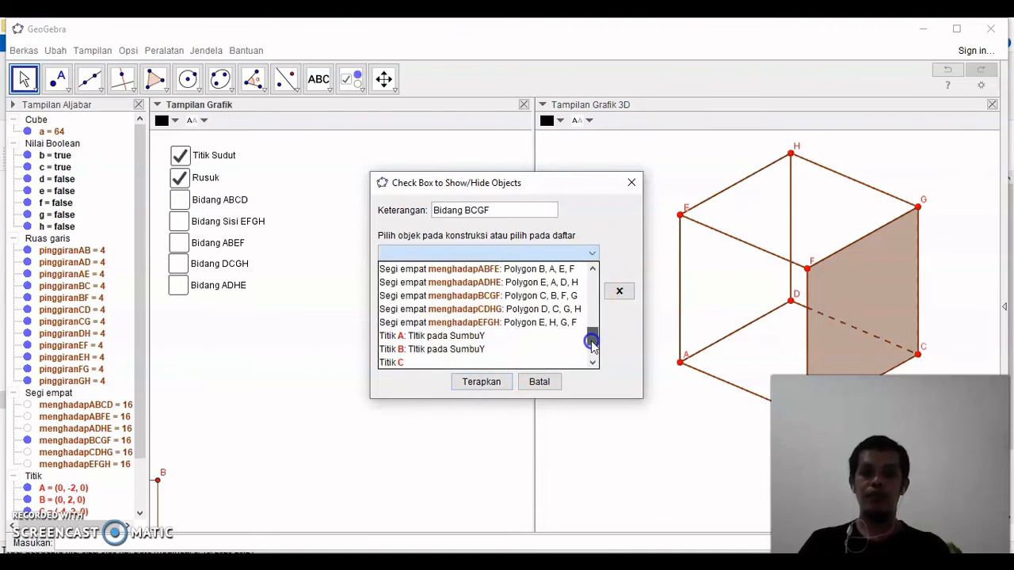
click(550, 294)
click(495, 383)
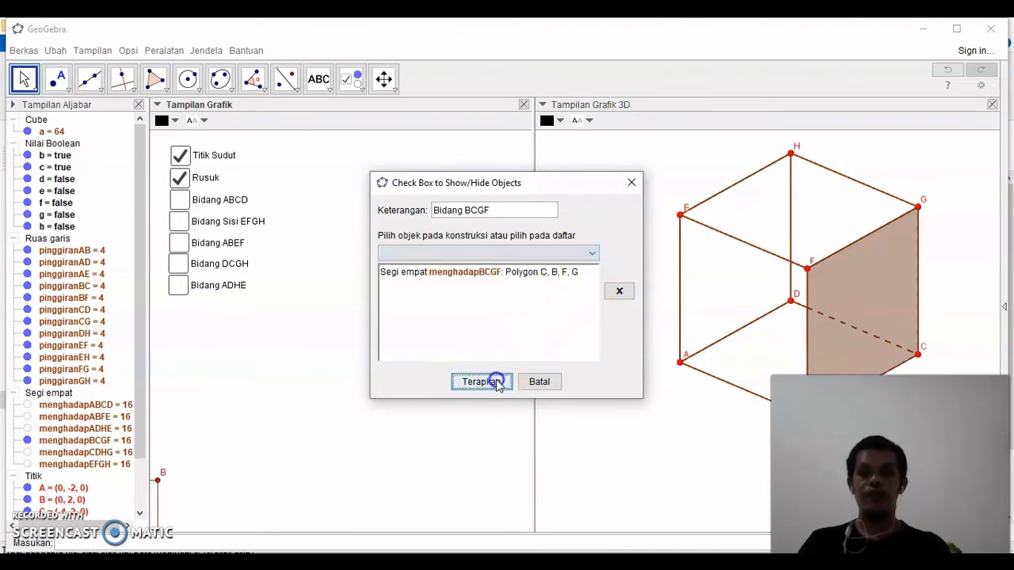
Untick and unlock the Bidang BCGF check box, and align it directly beneath Bidang ADHE.
click(187, 320)
key(Escape)
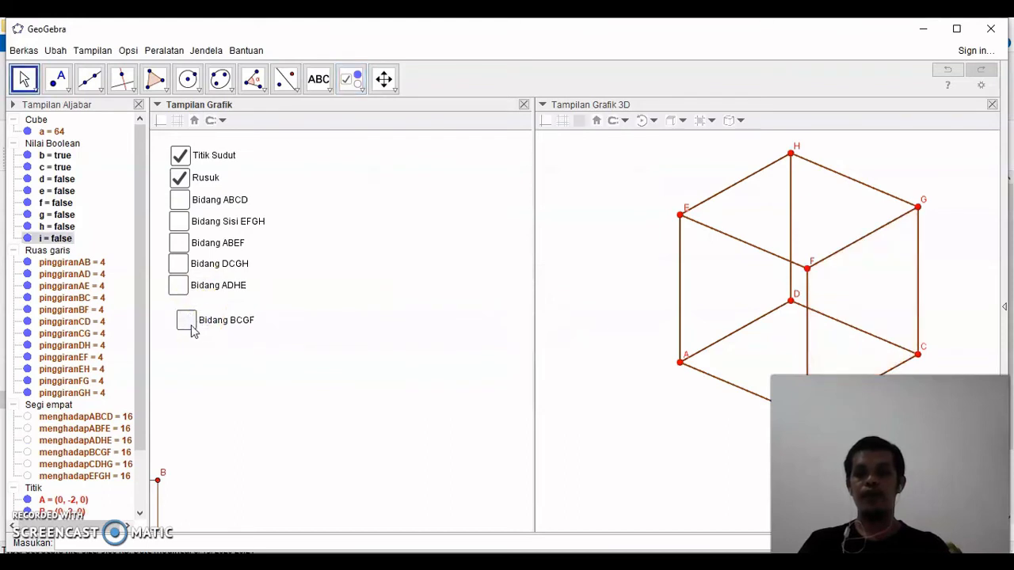
right_click(190, 326)
click(253, 389)
click(199, 336)
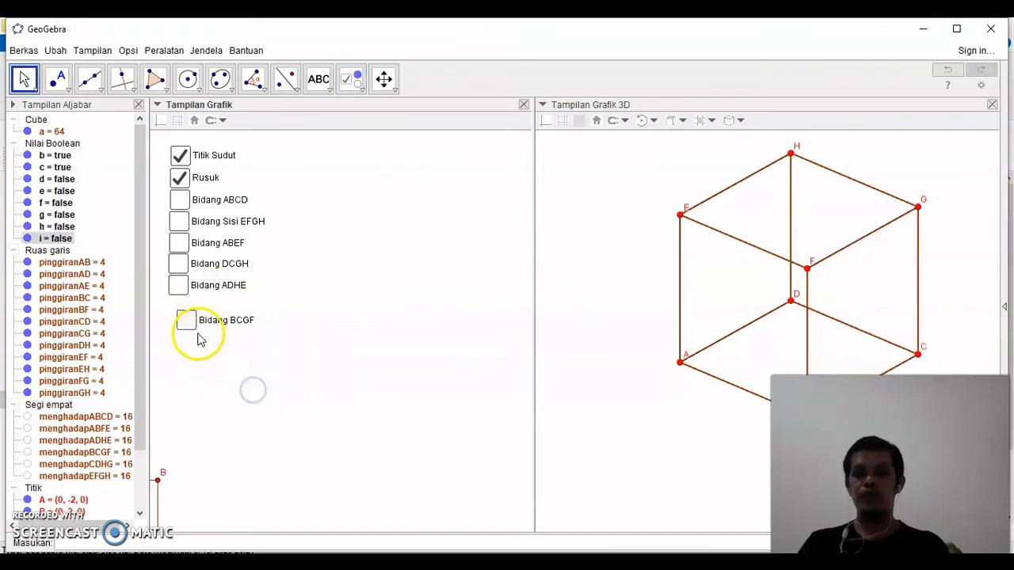
drag(199, 339, 187, 317)
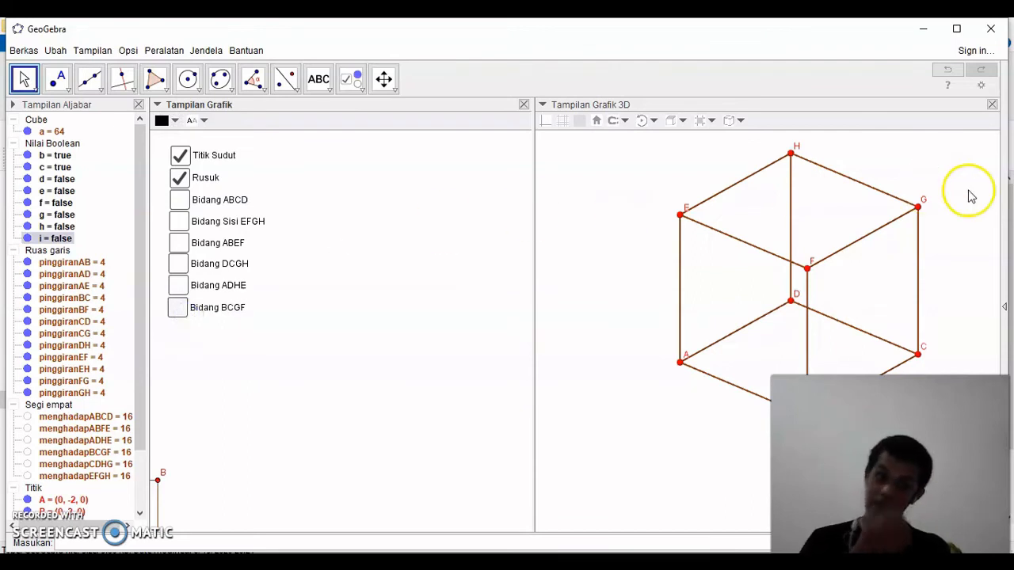
click(220, 201)
click(792, 373)
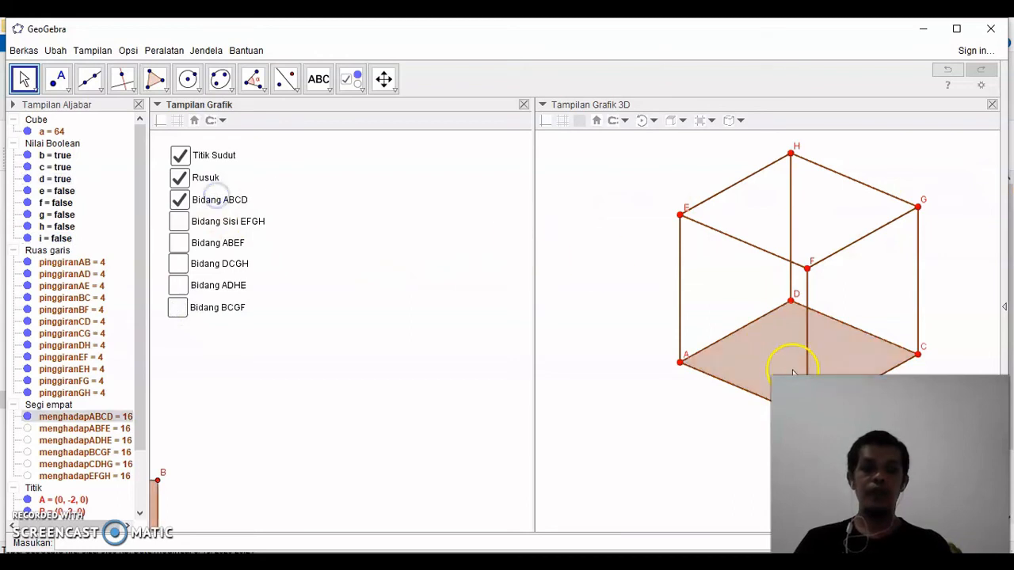
right_click(758, 358)
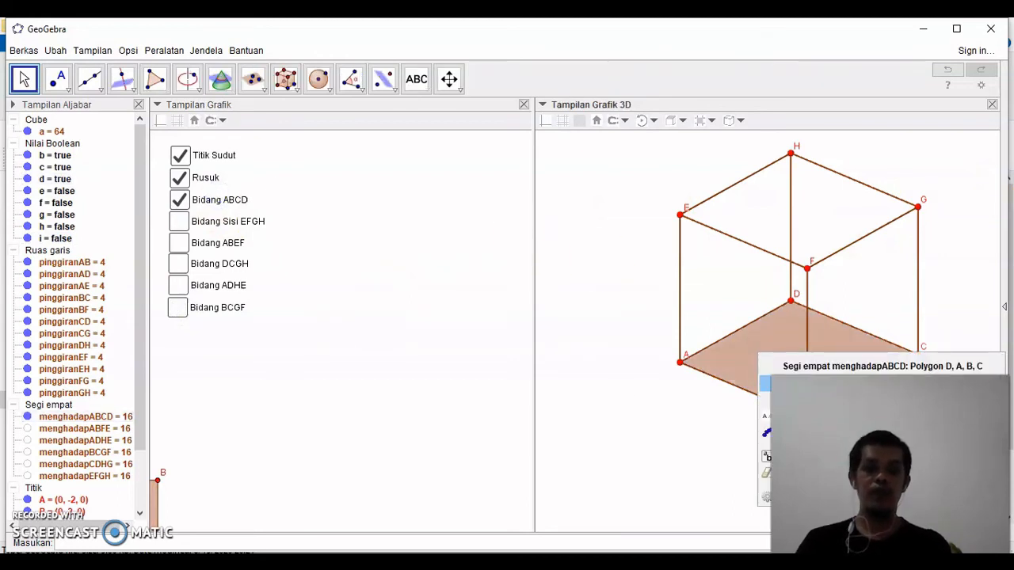
click(220, 203)
Show the face EFGH through its check box and colour it red (255, 0, 0) with an opacity of 75.
click(221, 221)
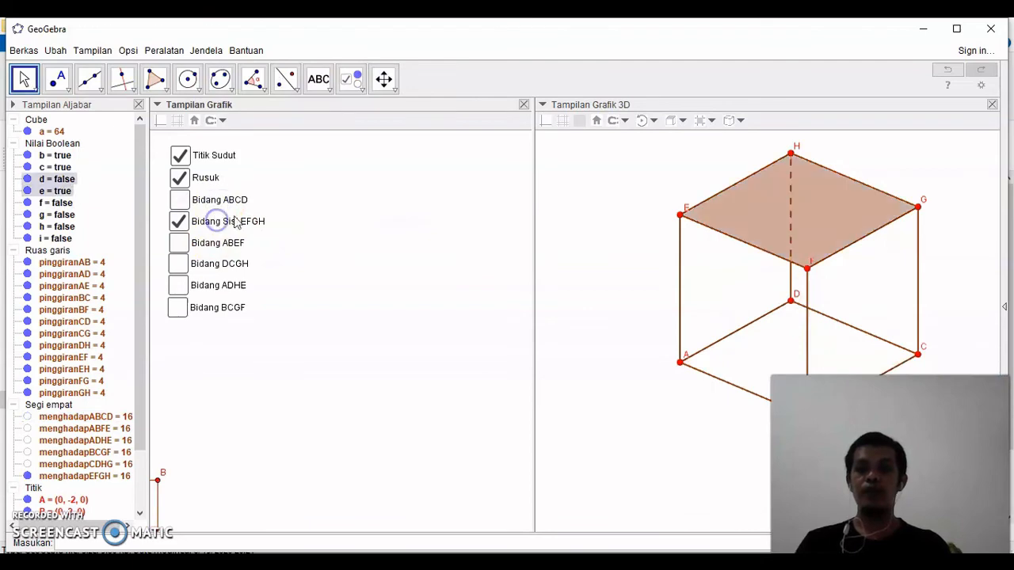
click(828, 204)
right_click(818, 207)
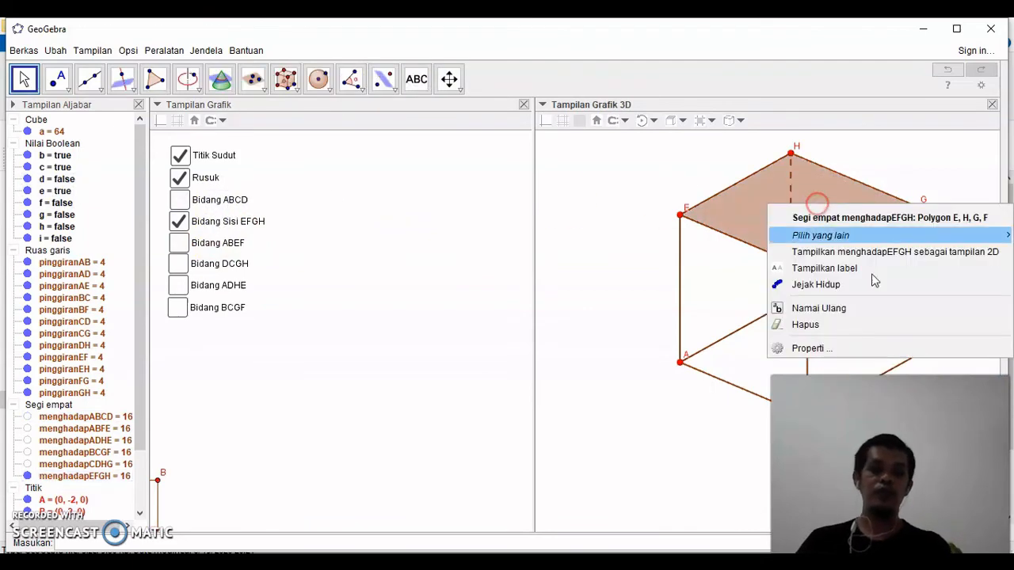
click(819, 353)
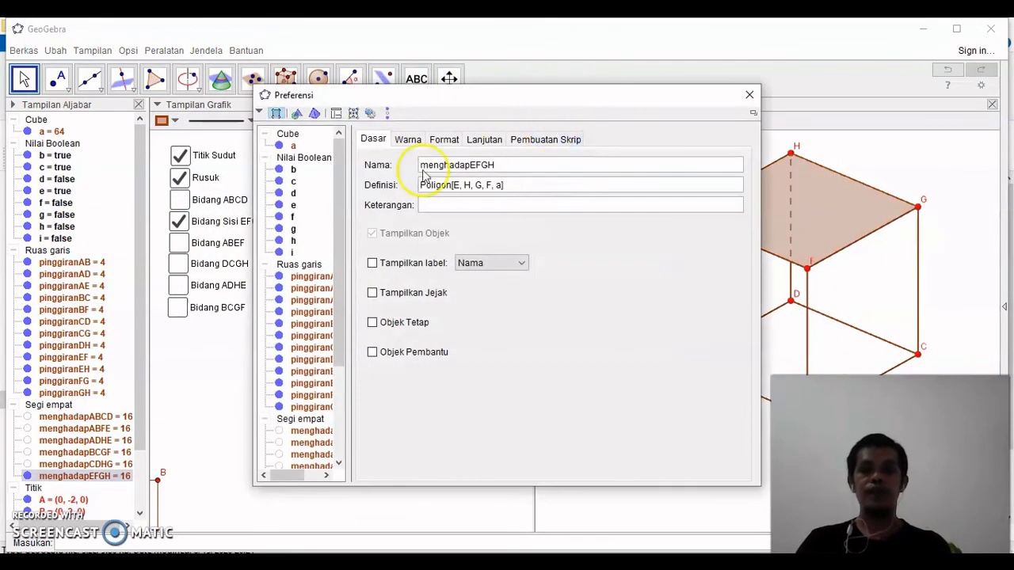
click(412, 139)
click(388, 168)
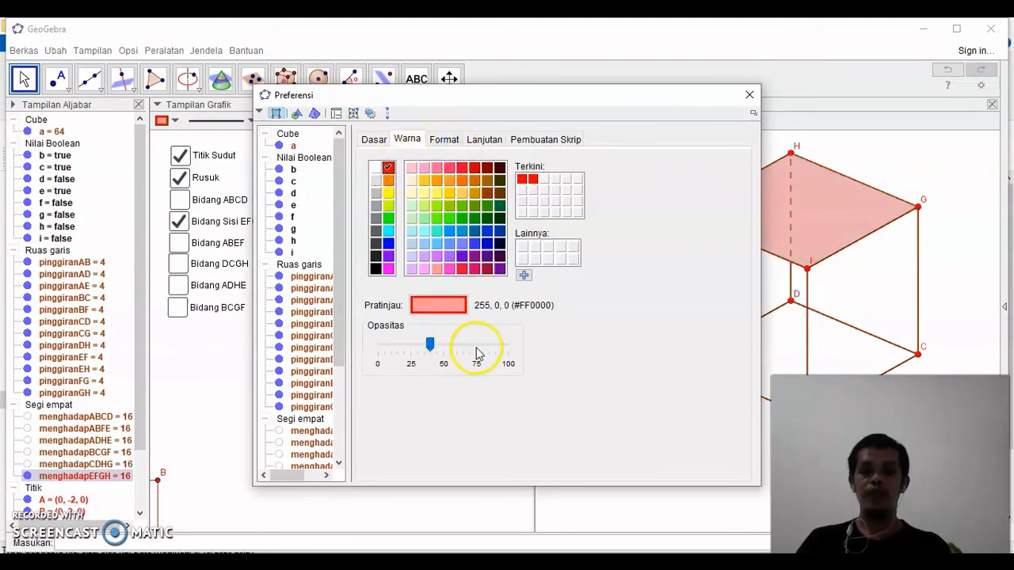
click(476, 353)
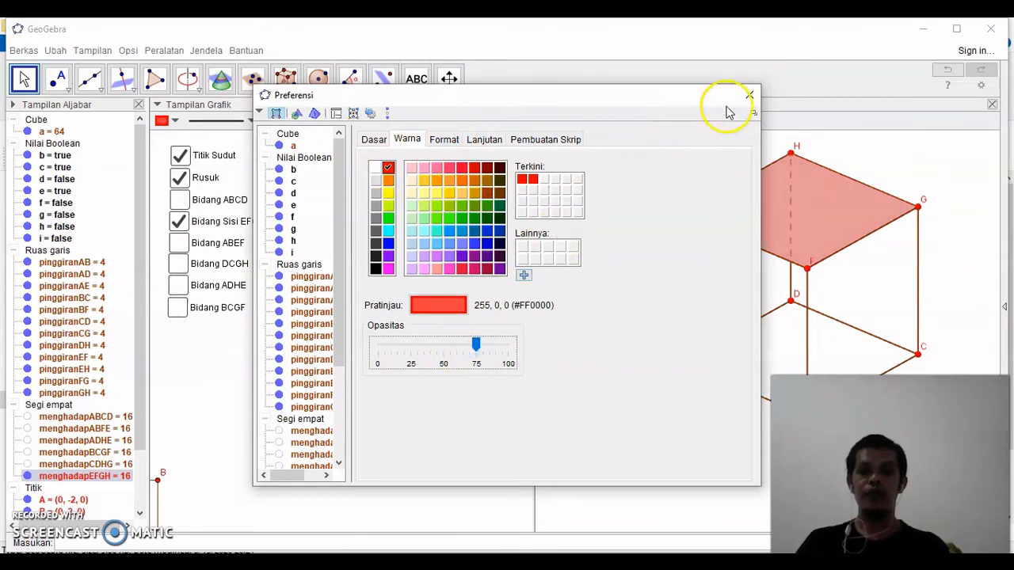
click(749, 97)
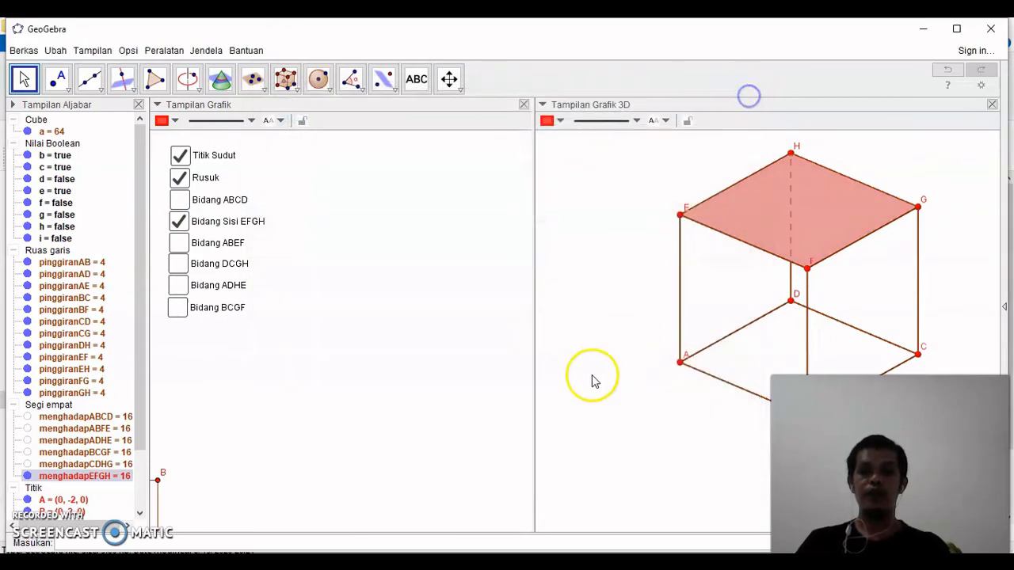
Show the face ABEF instead of EFGH and colour it blue (0, 0, 255) with an opacity of about 80.
click(219, 226)
click(224, 242)
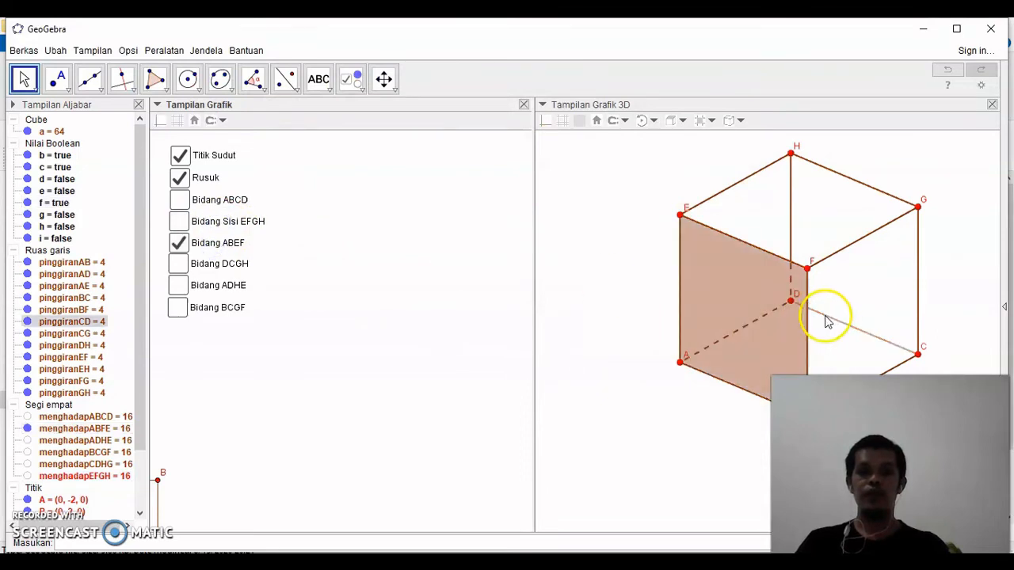
right_click(756, 331)
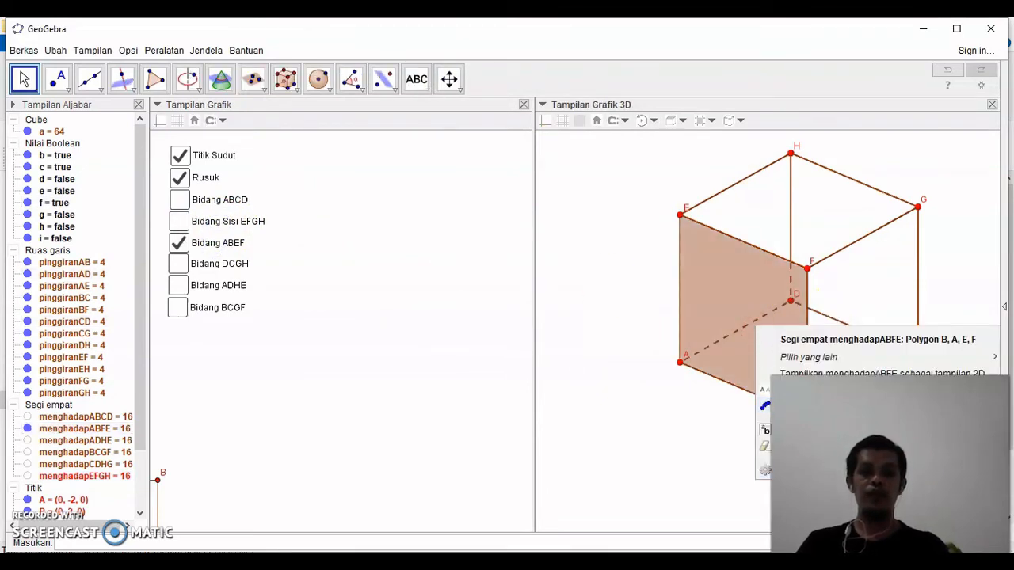
right_click(715, 331)
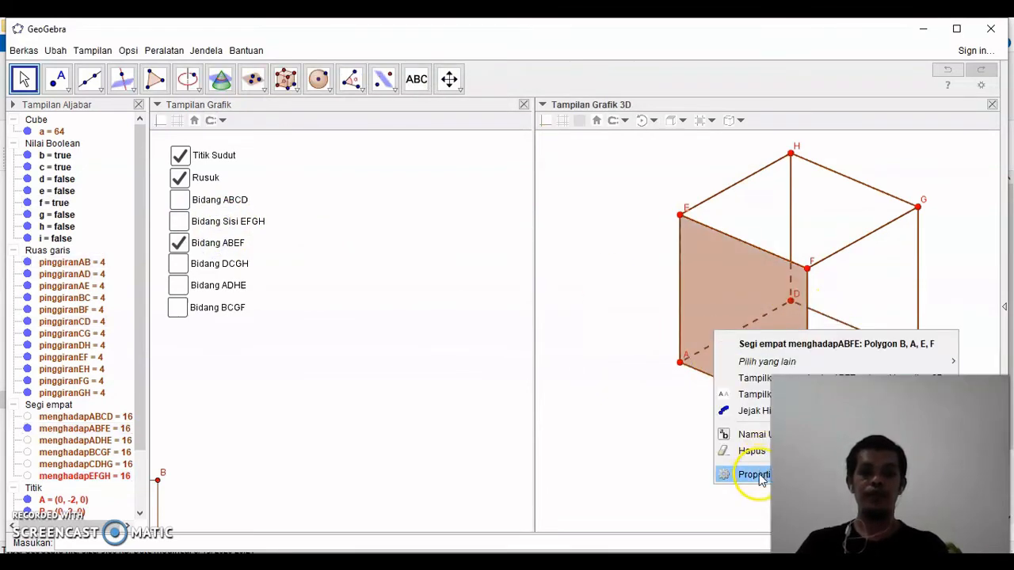
click(756, 474)
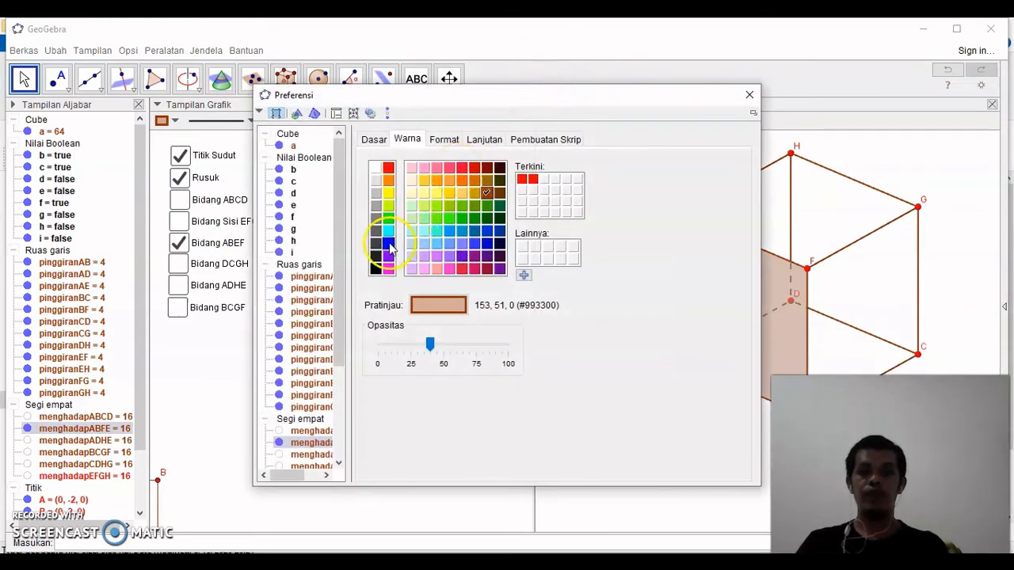
click(387, 243)
click(430, 344)
drag(431, 344, 482, 345)
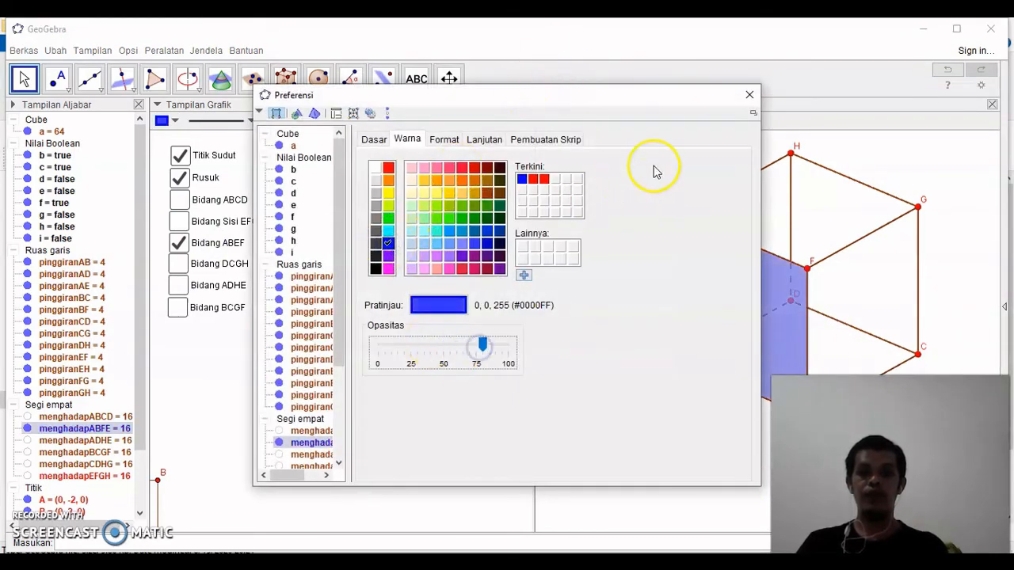
click(748, 95)
Show the face DCGH instead of ABEF and colour it green (0, 255, 0) with an opacity of 75.
click(211, 245)
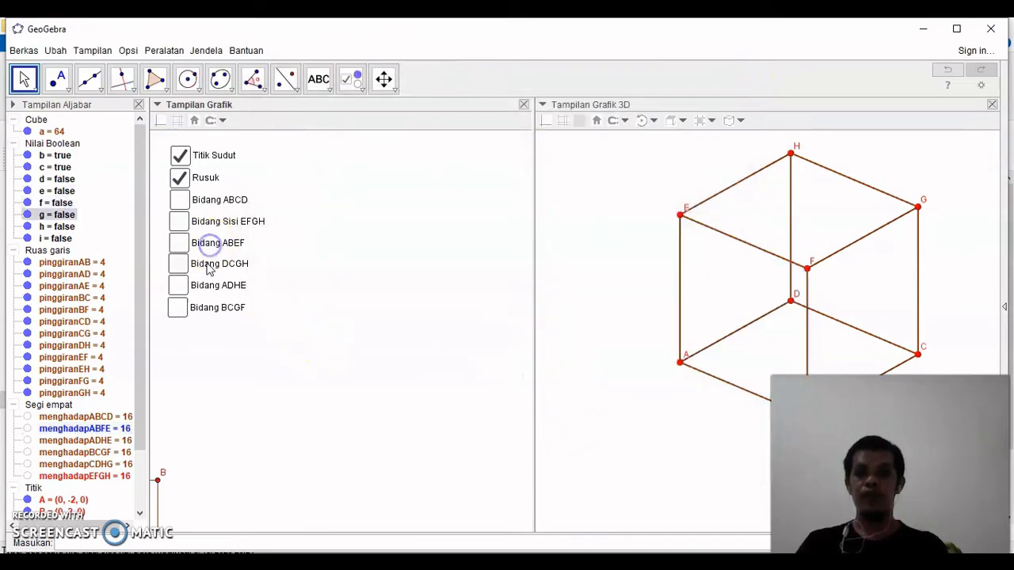
click(211, 264)
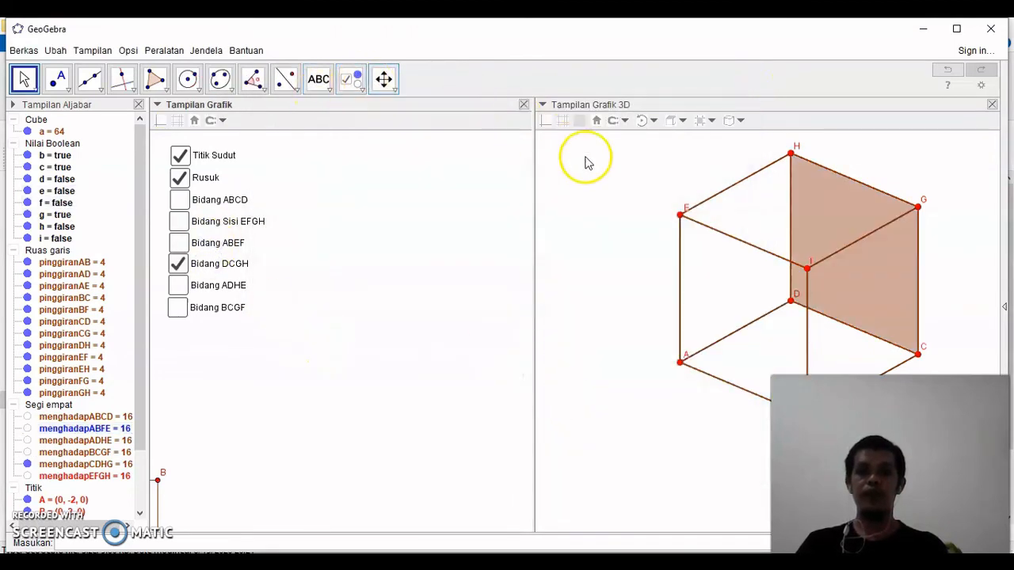
right_click(842, 221)
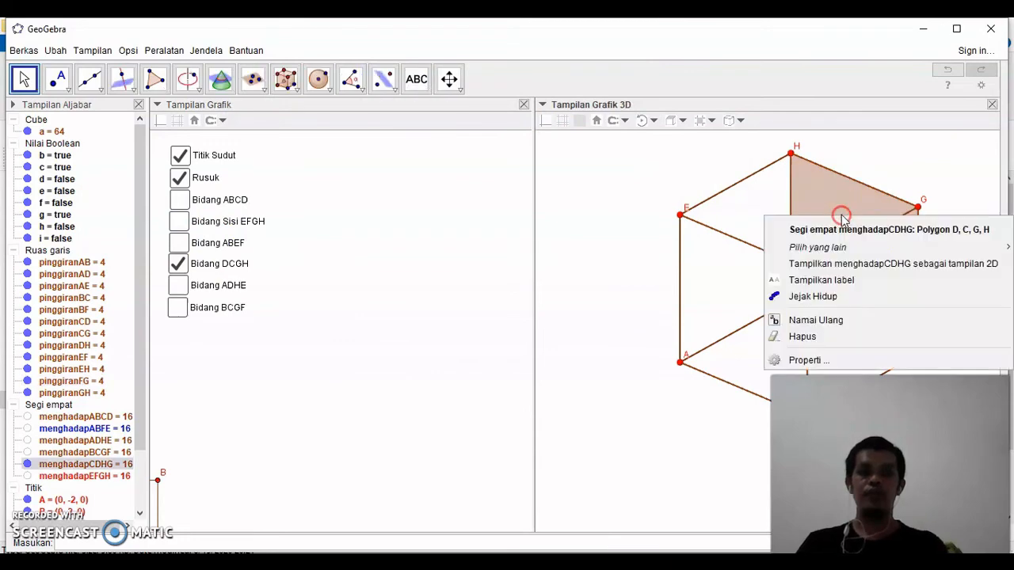
click(823, 360)
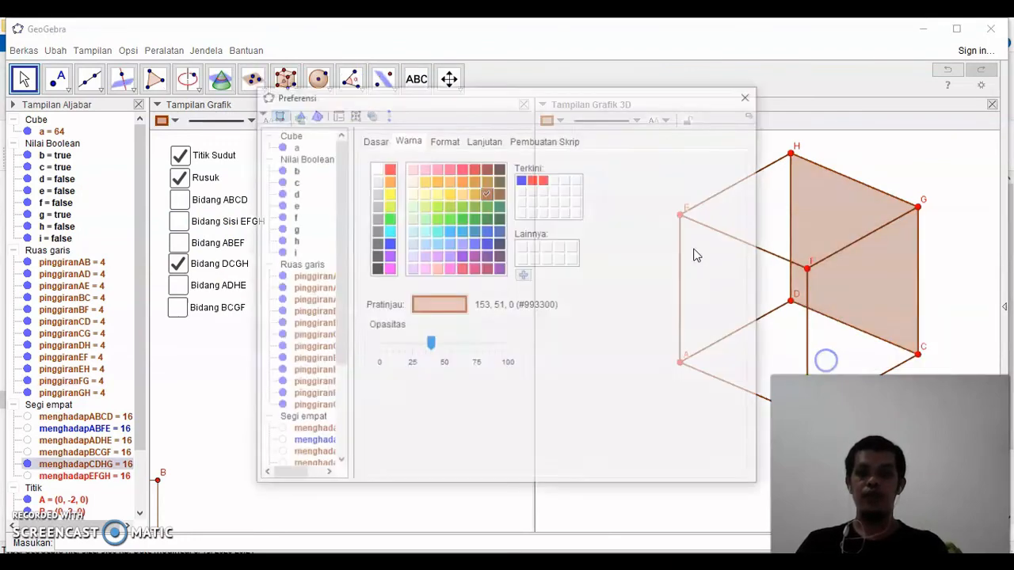
click(376, 229)
click(388, 218)
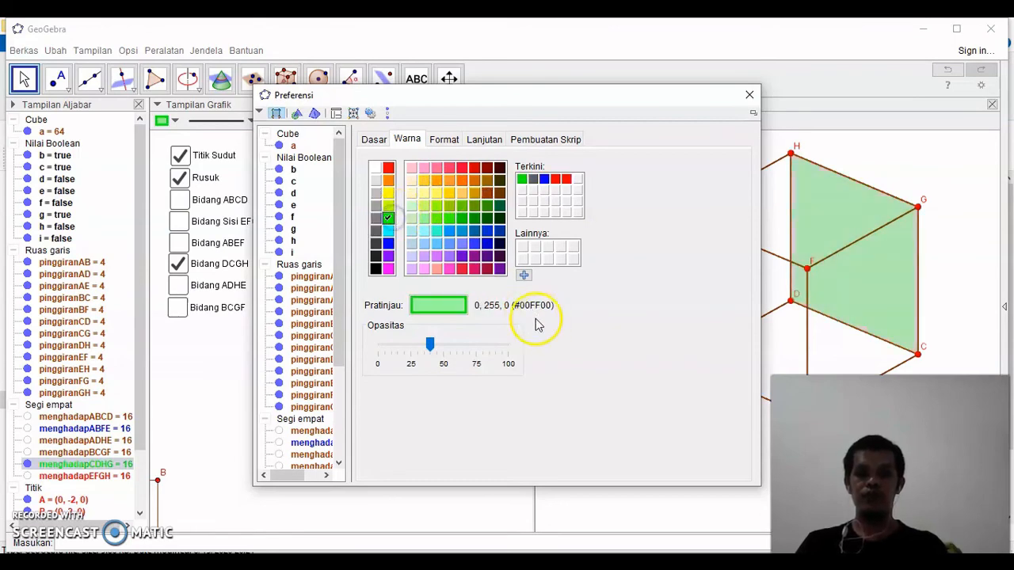
drag(432, 346, 475, 344)
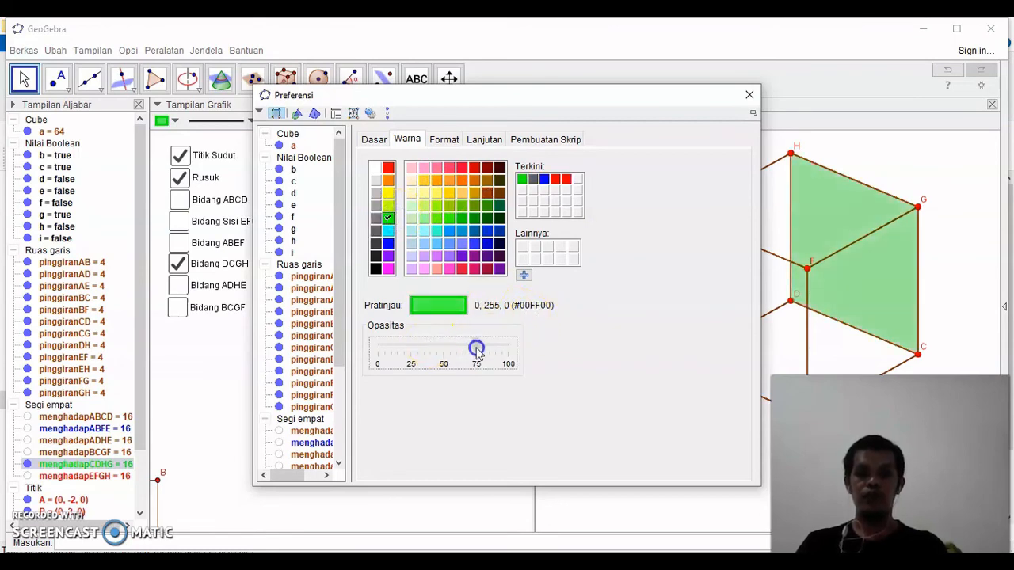
click(750, 96)
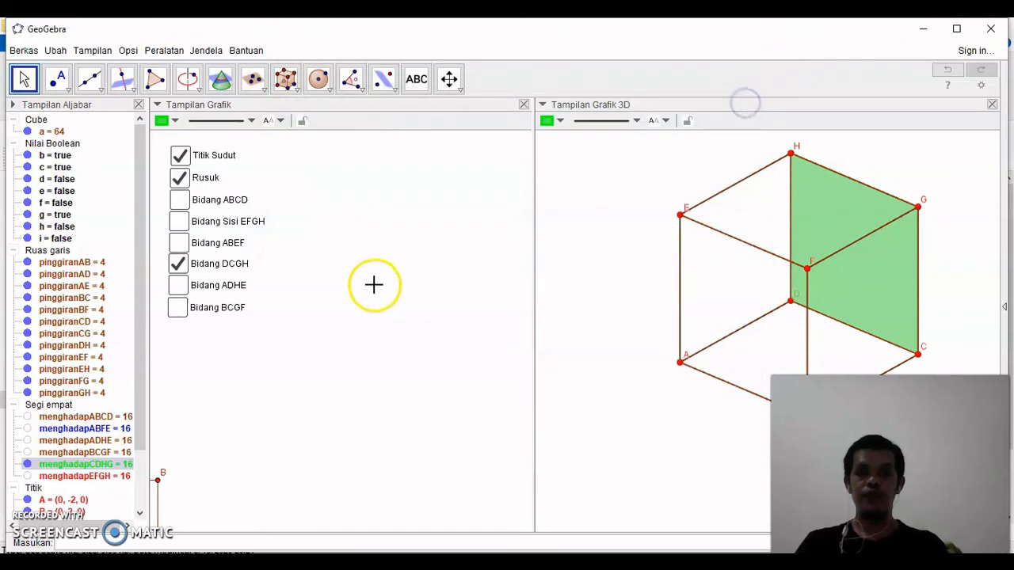
Show the face ADHE instead of DCGH and colour it purple (102, 0, 153) with an opacity of 75.
click(198, 264)
click(181, 286)
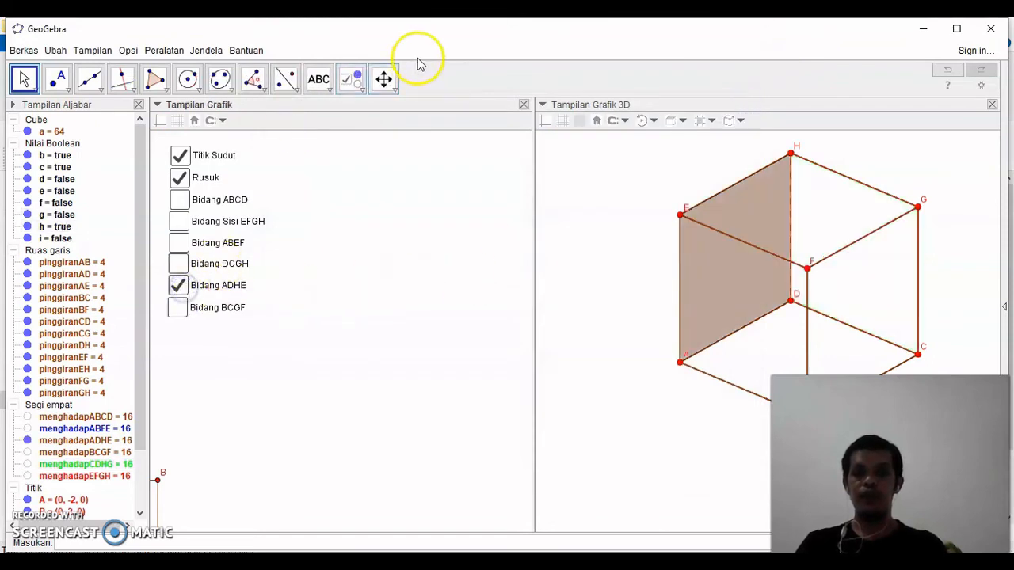
right_click(740, 217)
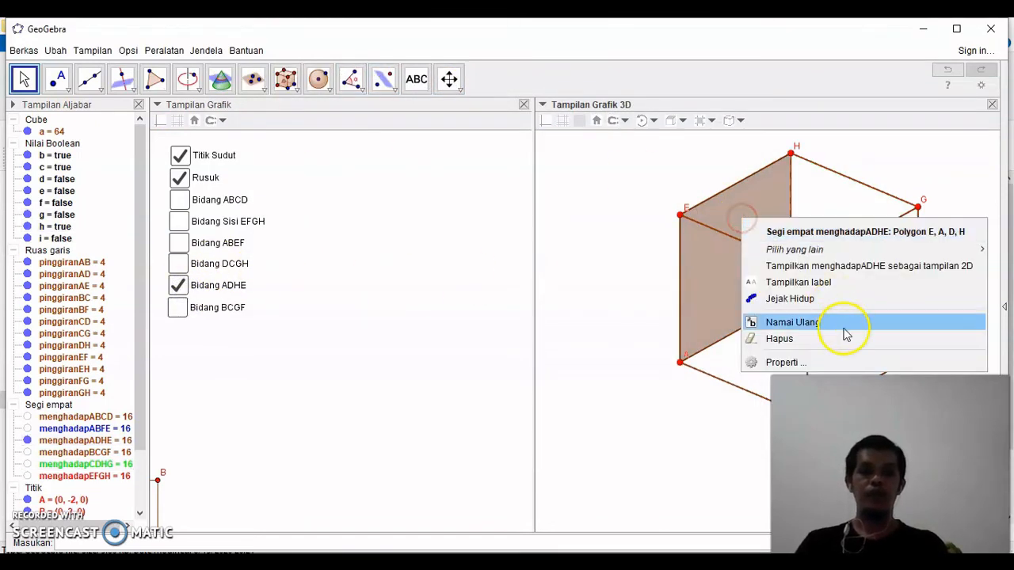
click(815, 365)
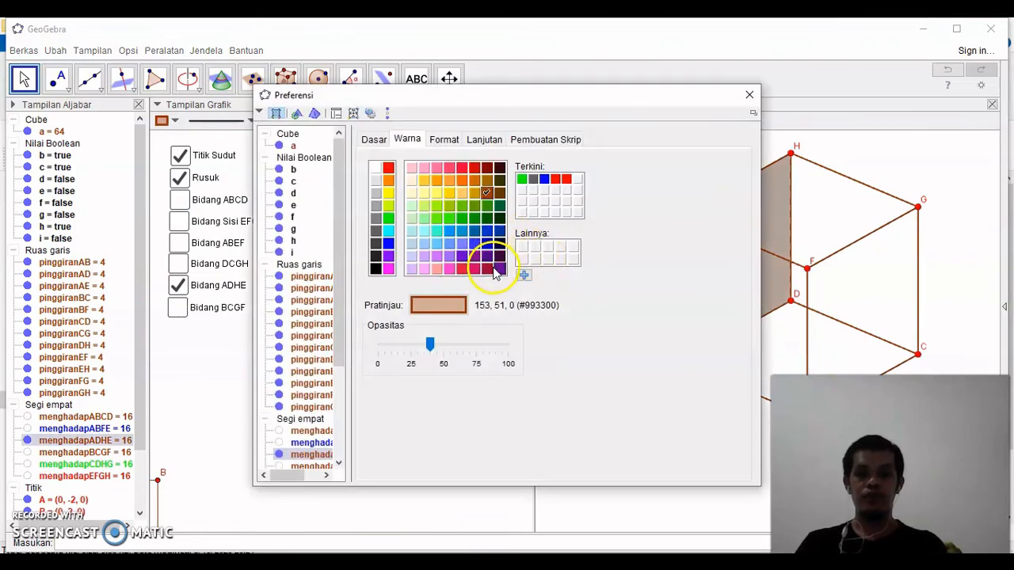
click(496, 269)
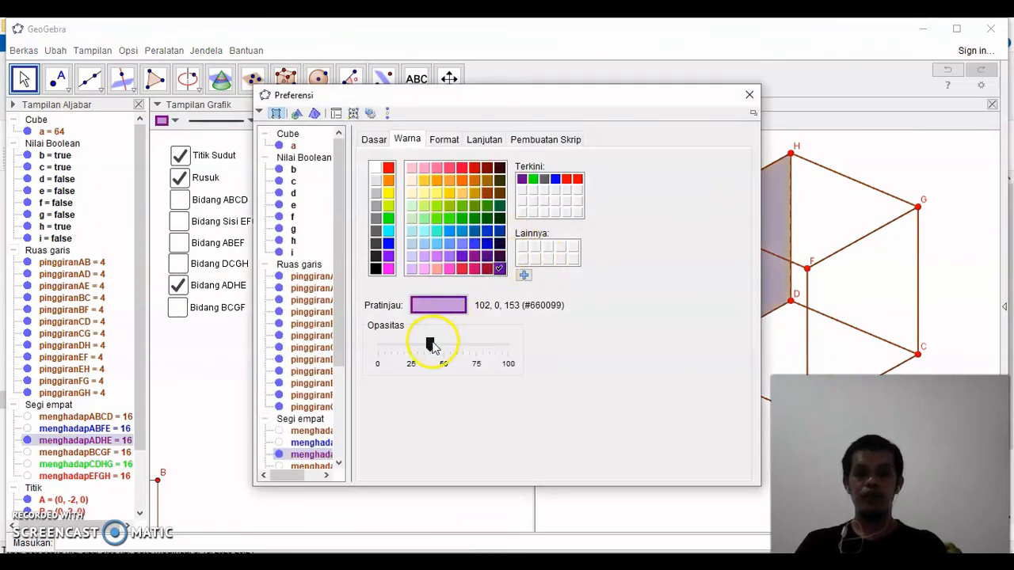
drag(431, 346, 481, 351)
click(749, 94)
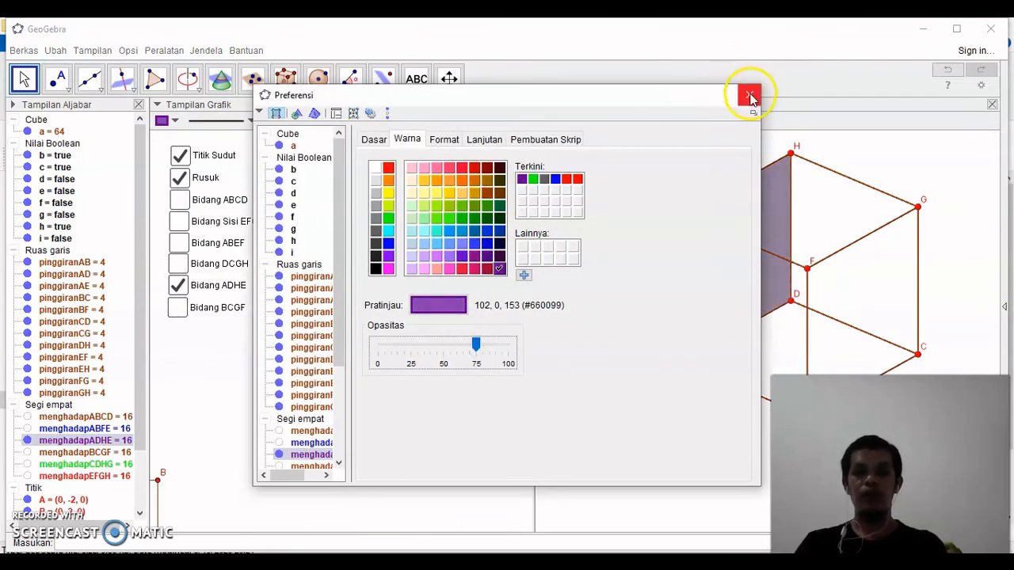
Show the face BCGF instead of ADHE and colour it pink (255, 153, 153) with an opacity of about 80.
click(269, 278)
click(219, 308)
click(227, 285)
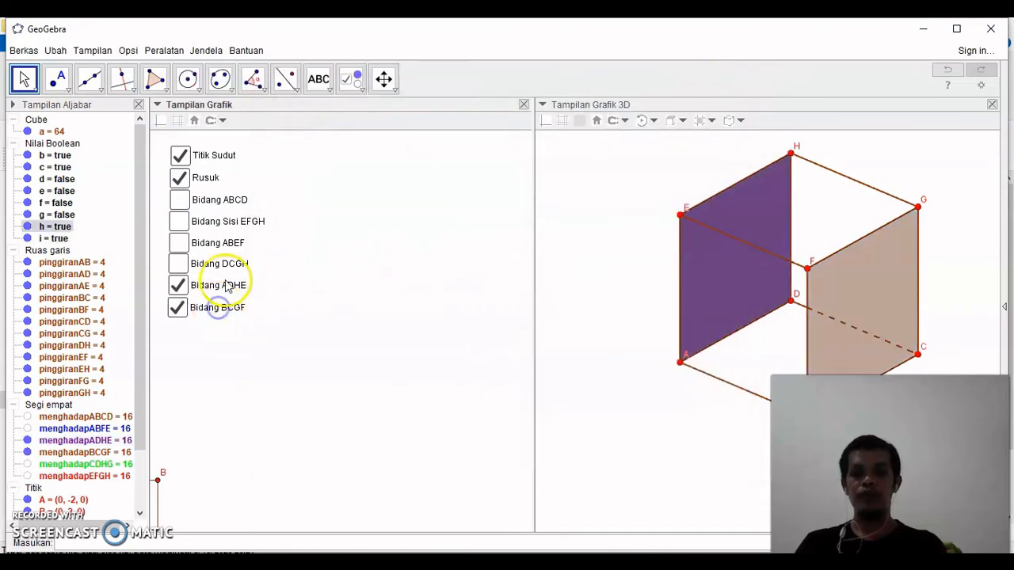
right_click(869, 282)
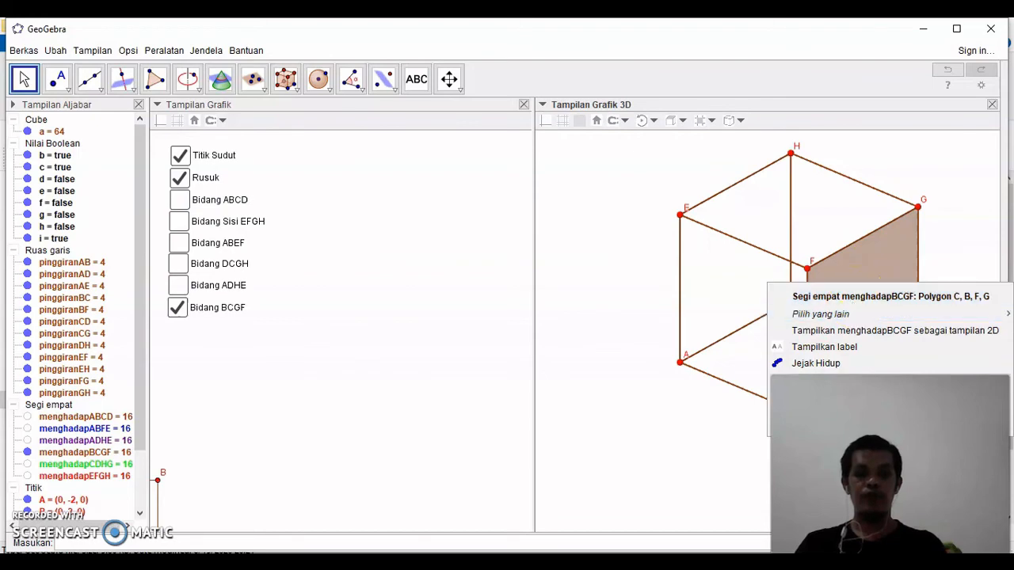
click(873, 359)
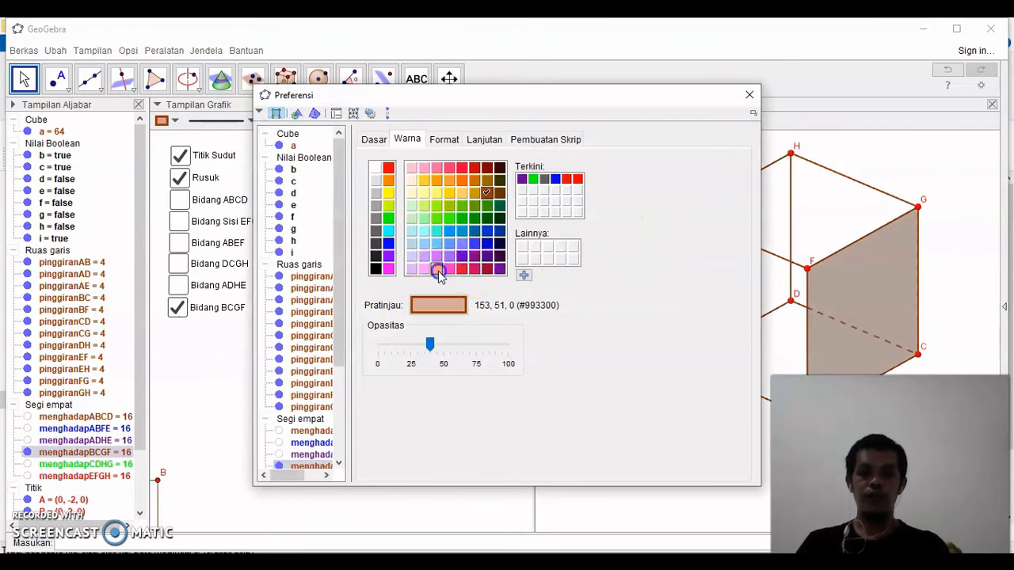
click(438, 271)
drag(430, 344, 481, 360)
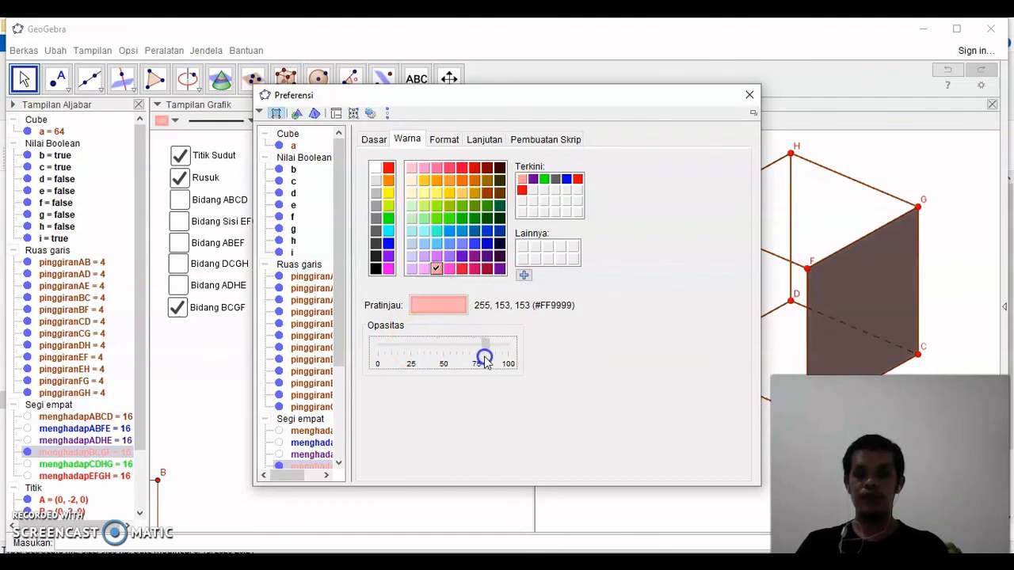
click(749, 95)
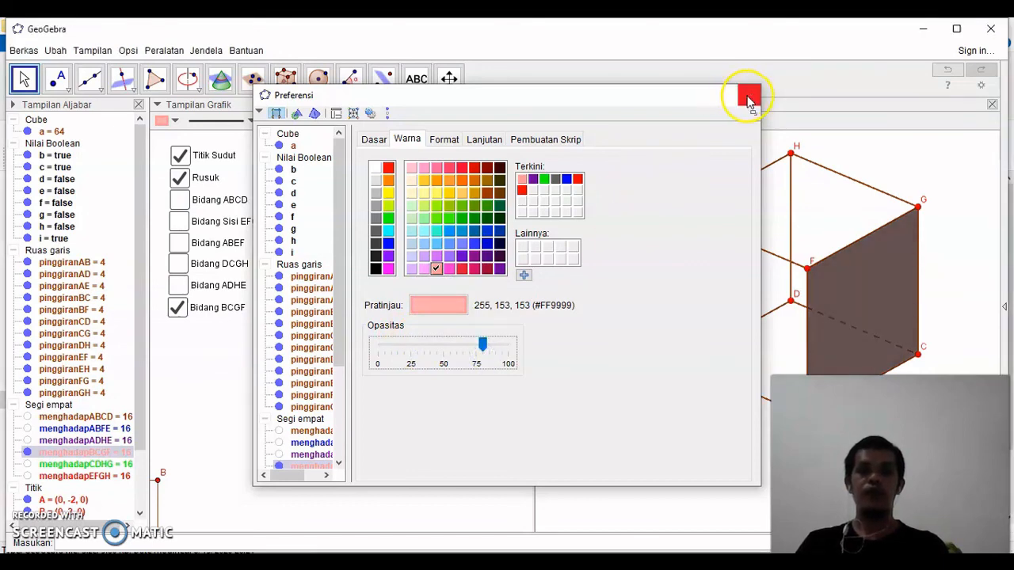
Hide the face BCGF, then show all six faces from ABCD to BCGF through their check boxes.
click(177, 308)
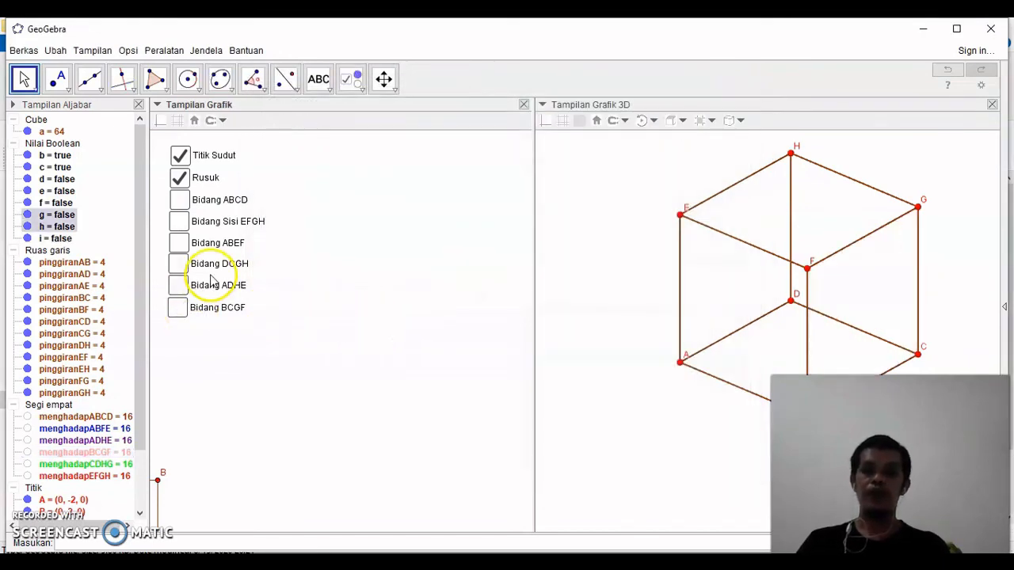
click(190, 200)
click(182, 221)
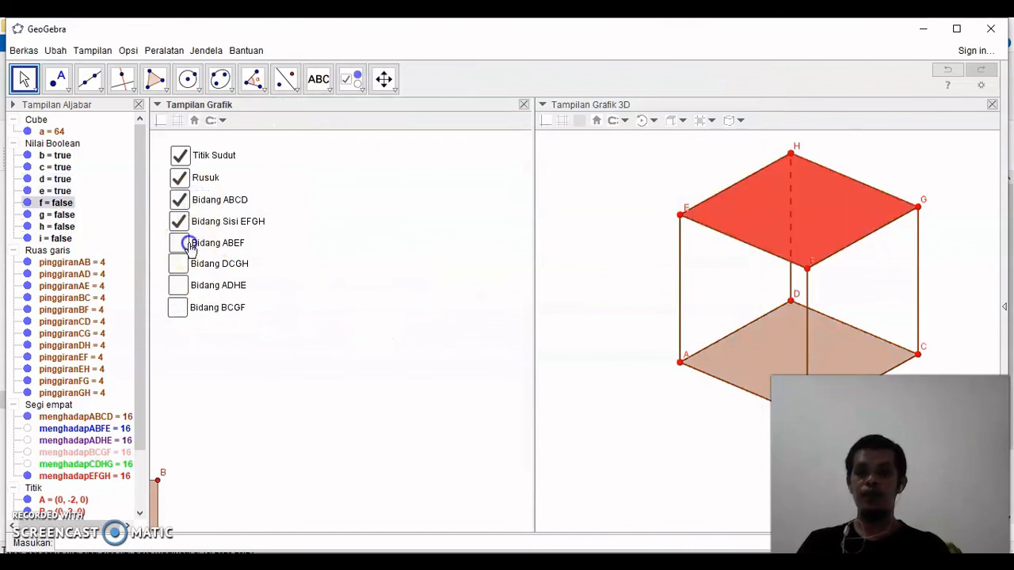
click(185, 242)
click(187, 264)
click(179, 285)
click(178, 307)
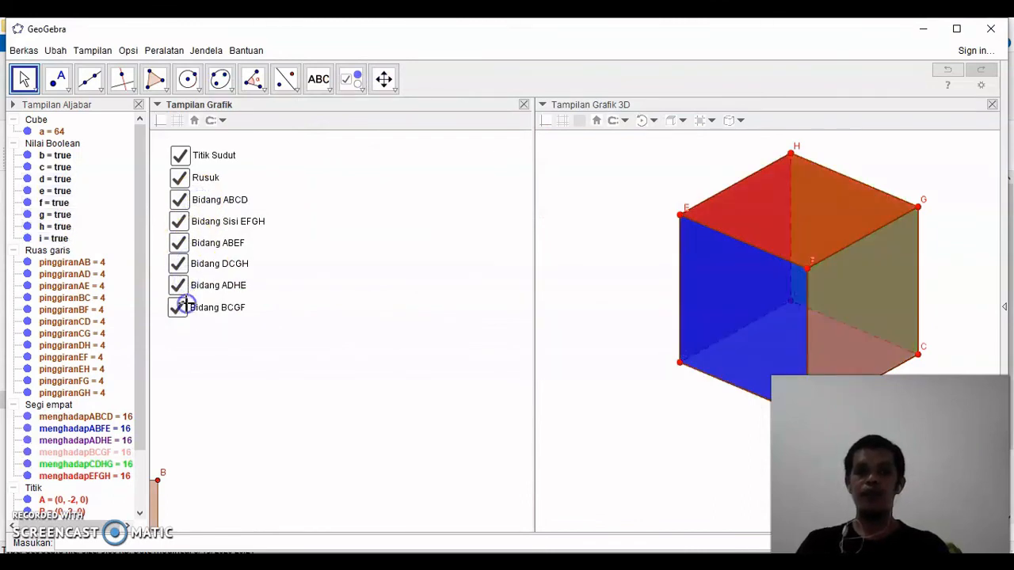
Rotate the 3D graphics view so the coloured cube is seen more from the BCGF side.
click(369, 136)
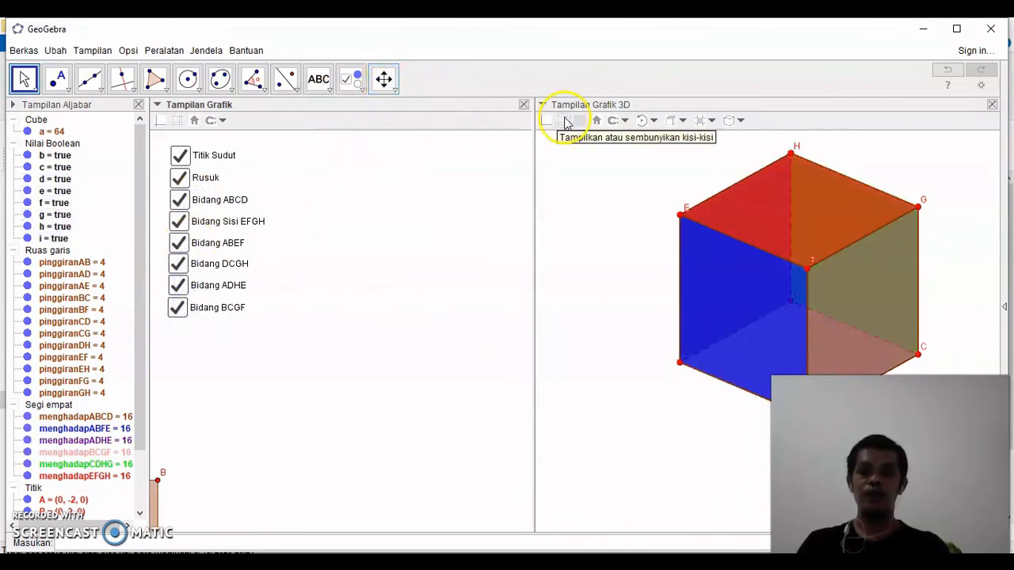
click(572, 152)
click(452, 83)
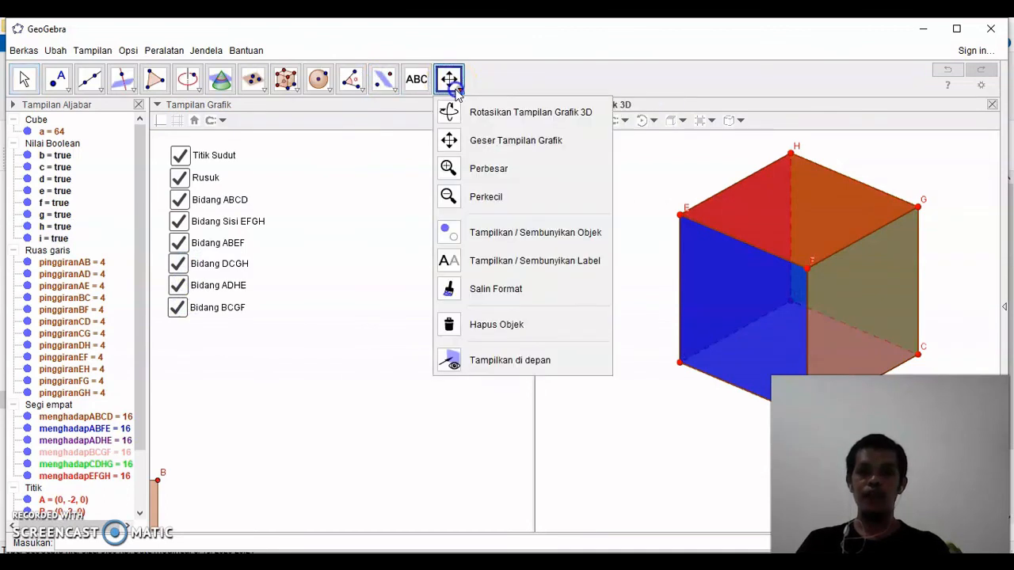
click(455, 110)
mouse_move(820, 232)
mouse_down()
mouse_move(808, 245)
mouse_move(744, 244)
mouse_move(763, 215)
mouse_move(802, 263)
mouse_move(831, 227)
mouse_move(805, 231)
mouse_up()
Test the face check boxes by hiding all six faces one by one, leaving the vertices and edges shown.
click(183, 200)
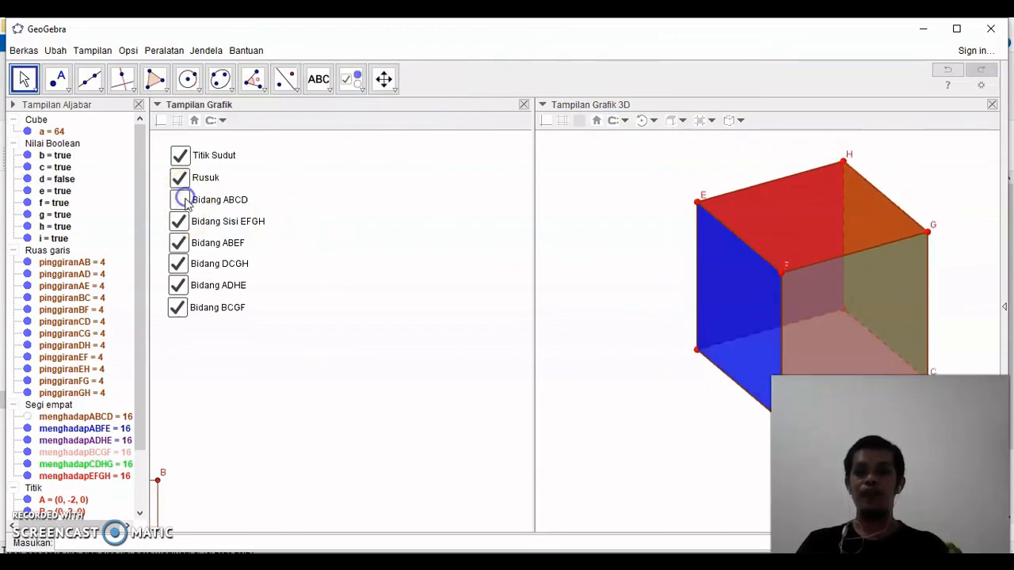
click(183, 200)
click(184, 200)
click(181, 221)
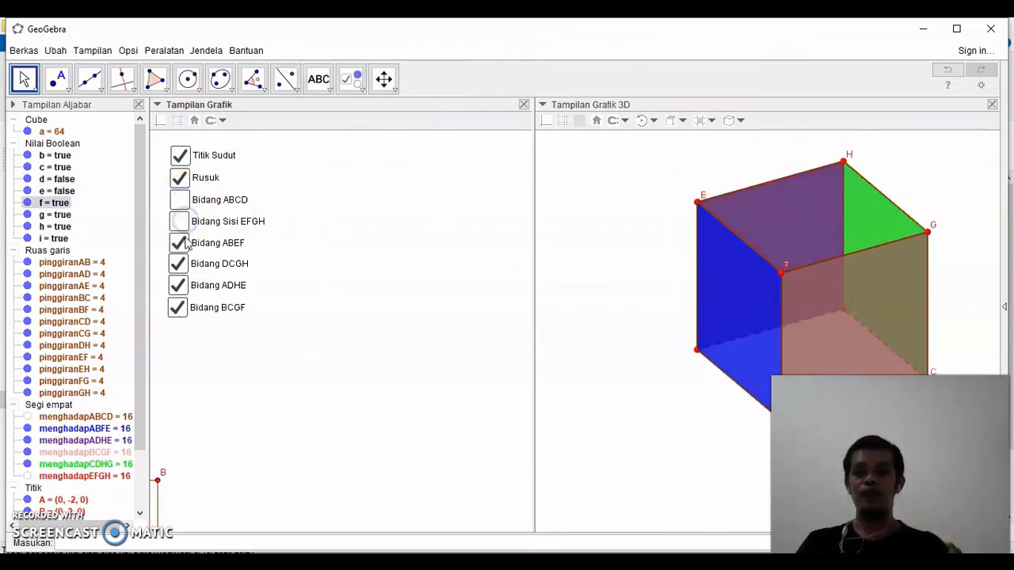
click(182, 243)
click(183, 263)
click(183, 285)
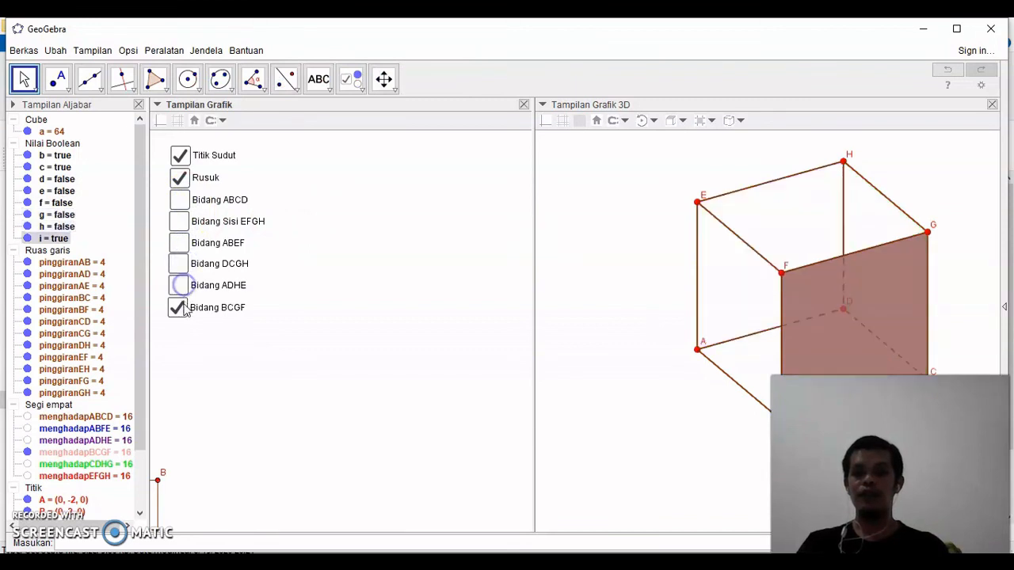
click(183, 308)
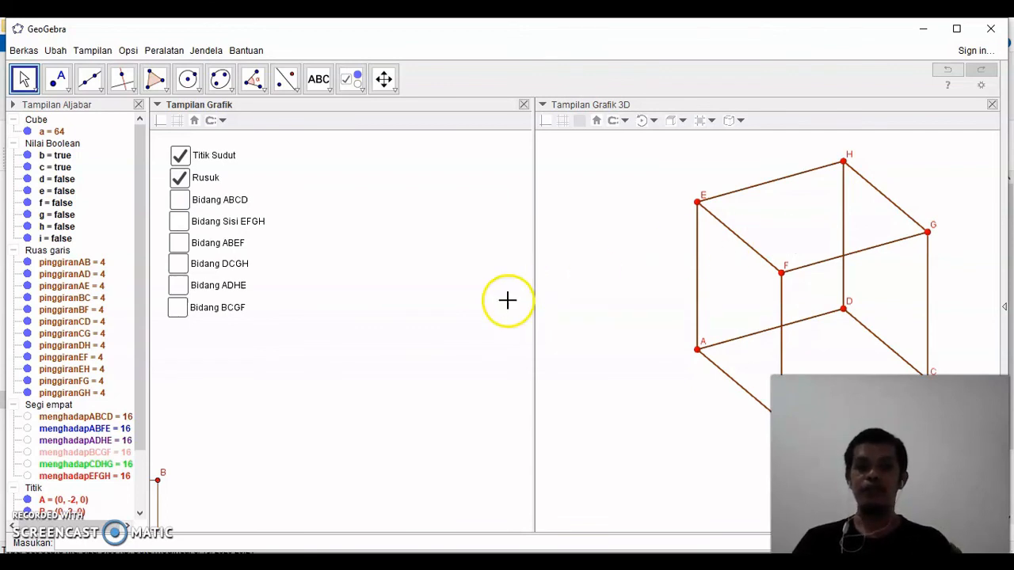
Show the faces ABCD, EFGH, ABEF, DCGH, ADHE and BCGF again, one after another, through their check boxes.
click(184, 204)
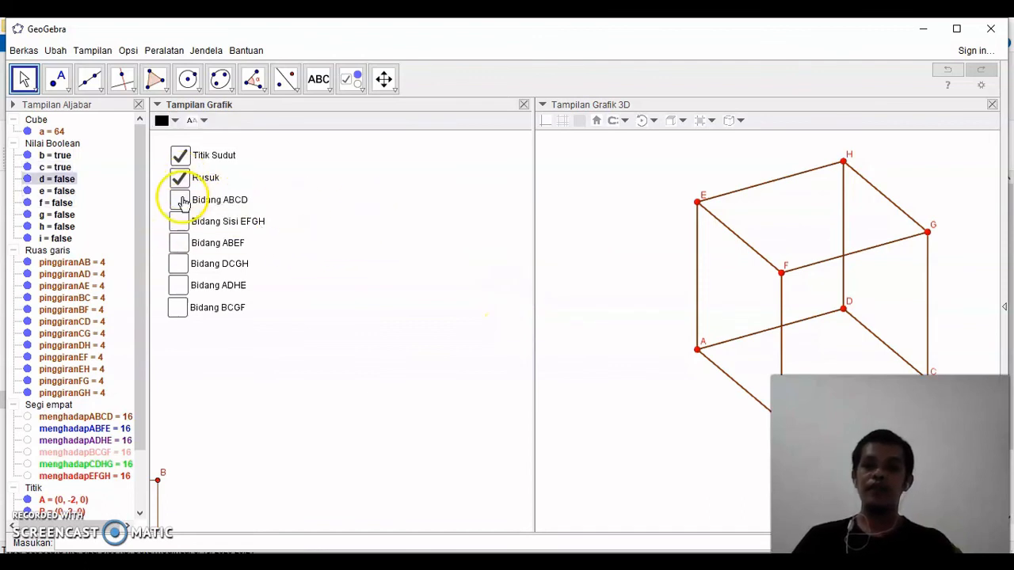
click(180, 221)
click(180, 243)
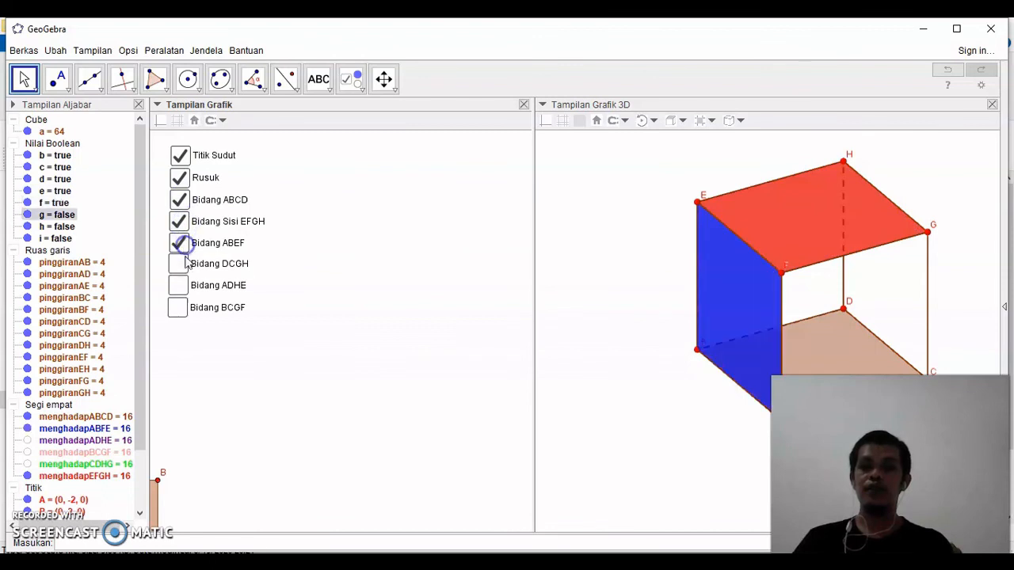
click(181, 264)
click(180, 285)
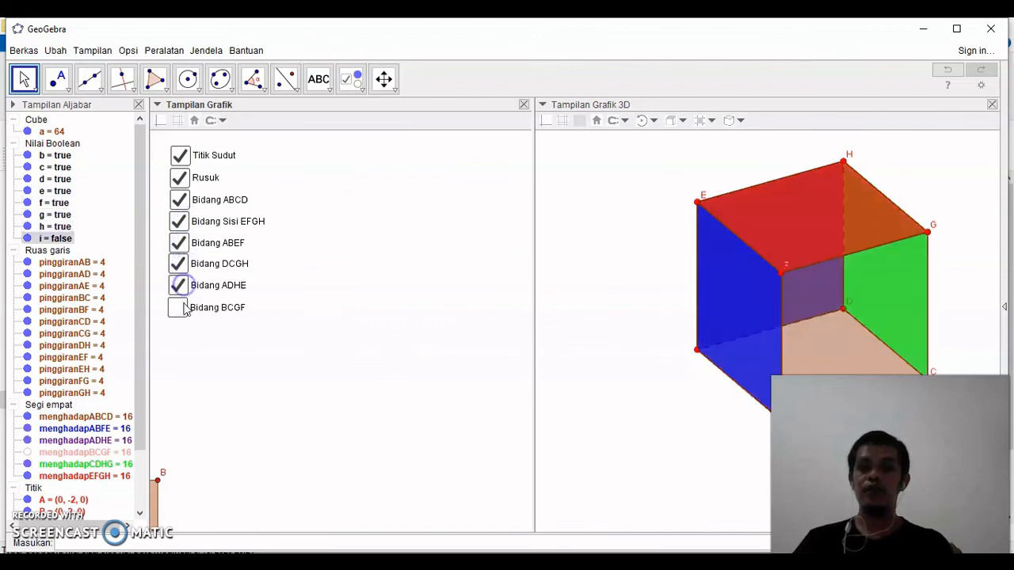
click(179, 307)
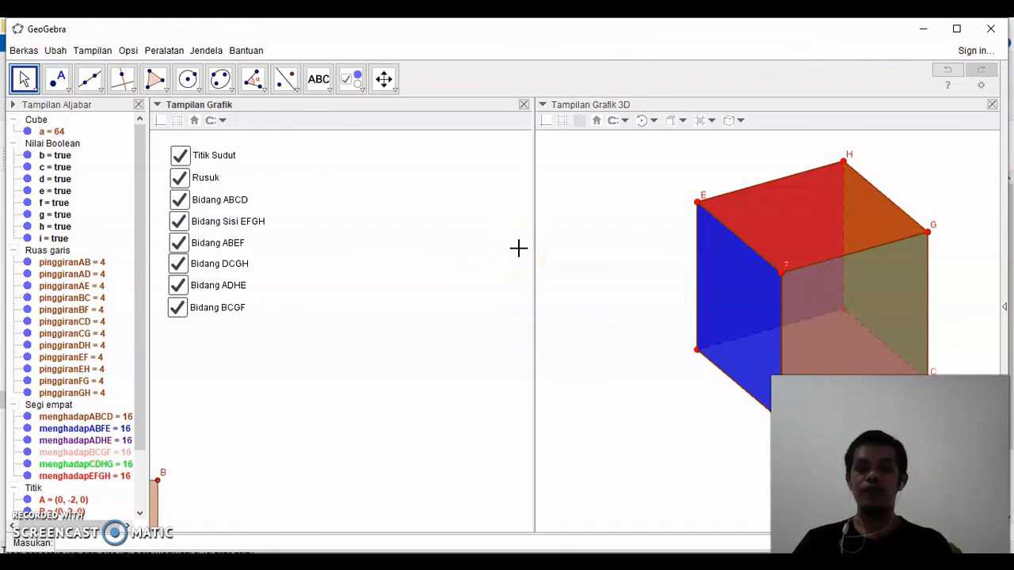
click(638, 214)
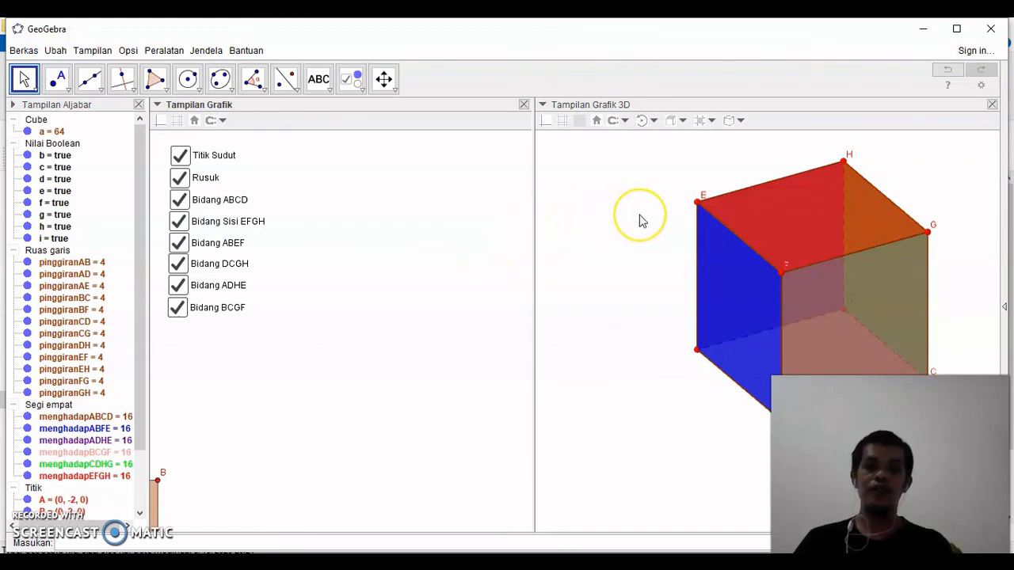